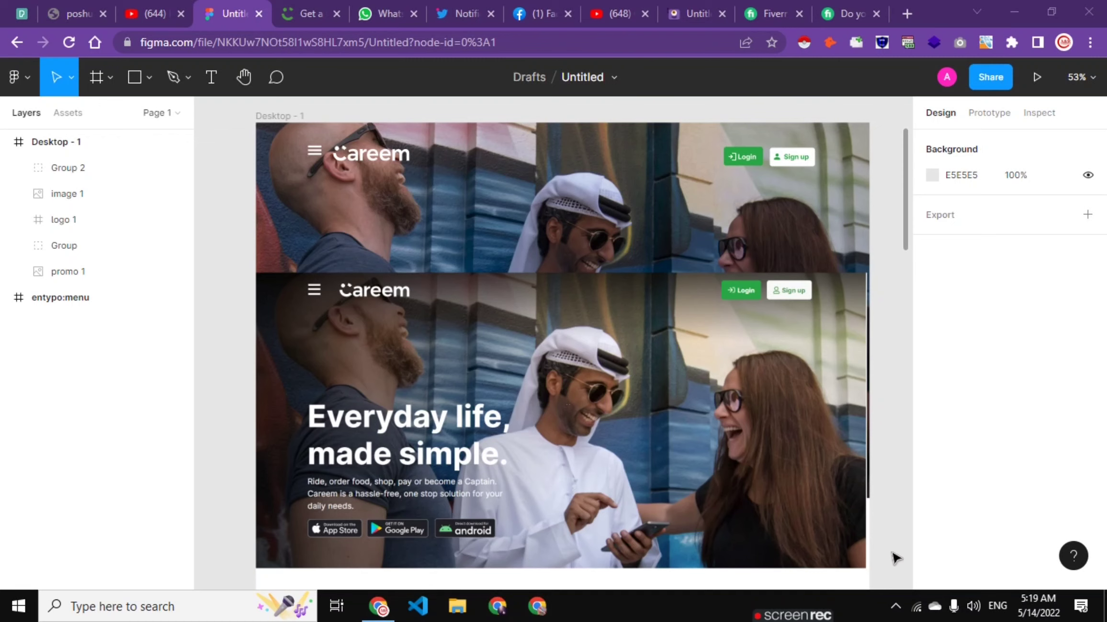
Move the reference Careem screenshot lower in the Desktop frame and bring up careem.com.
scroll(640, 477, down, 2)
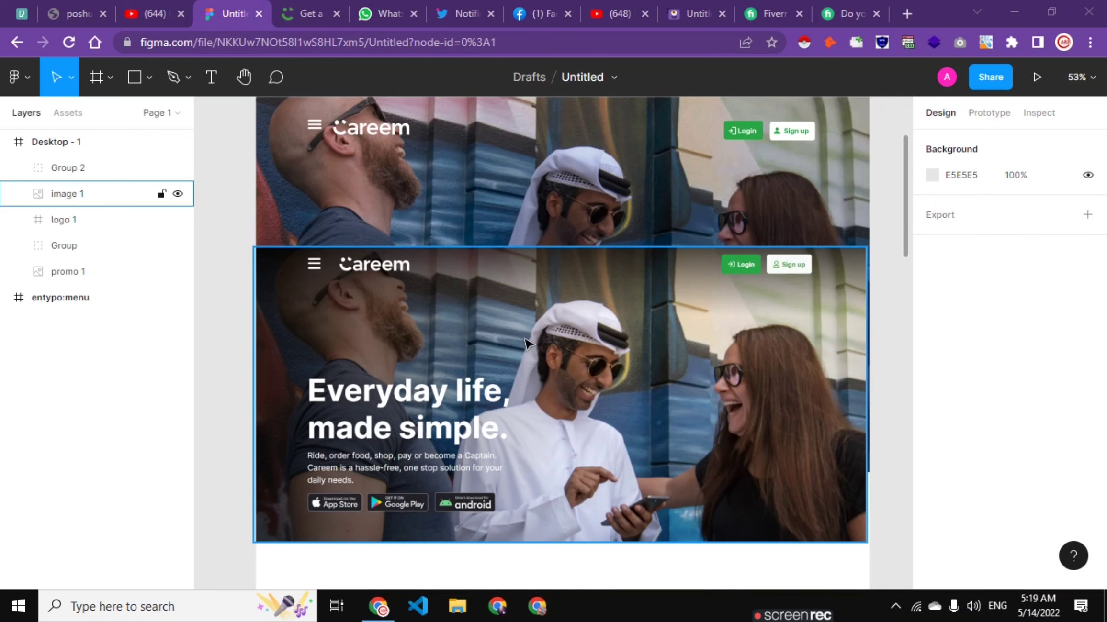
drag(525, 344, 530, 368)
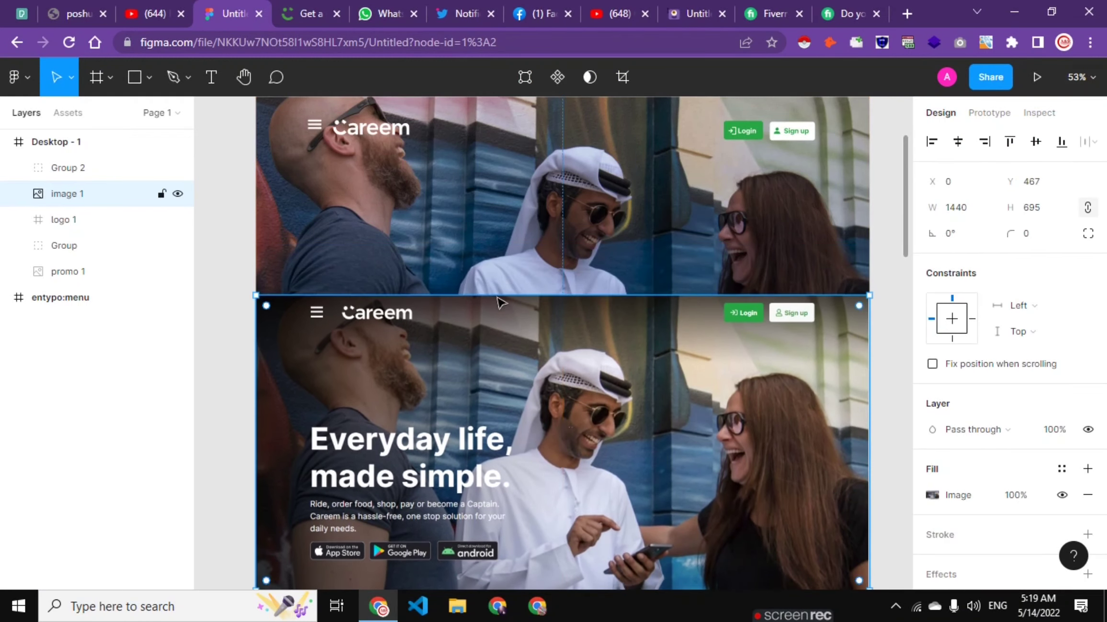
click(313, 12)
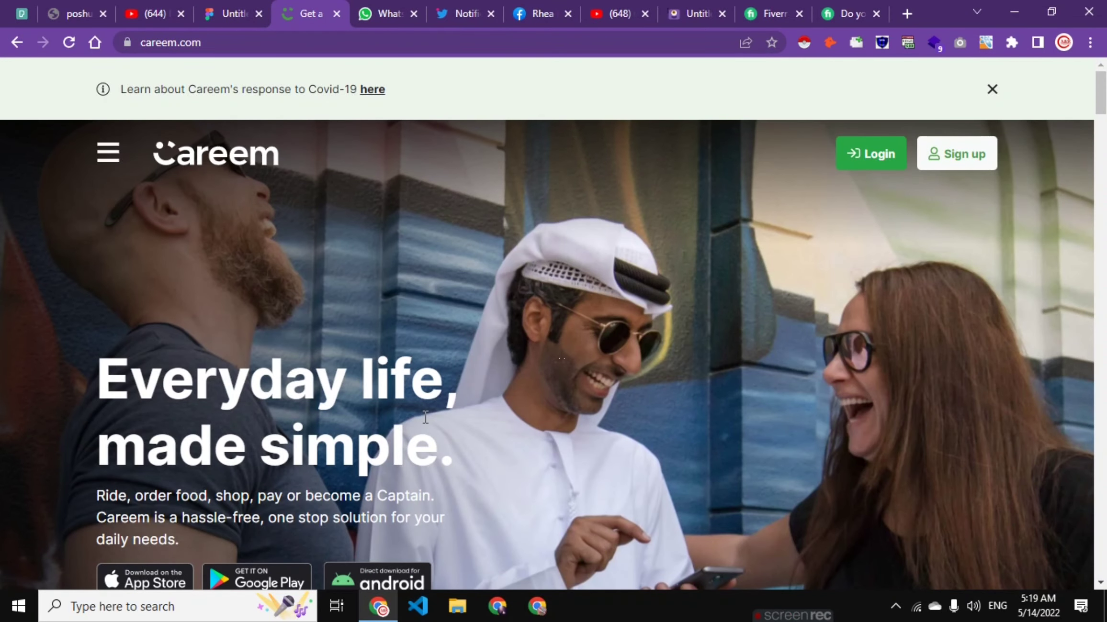
Copy the careem.com hero heading, then move the reference screenshot down to Y 690 in Figma.
mouse_move(463, 459)
mouse_down()
mouse_move(157, 404)
mouse_move(95, 379)
mouse_up()
key(ctrl+c)
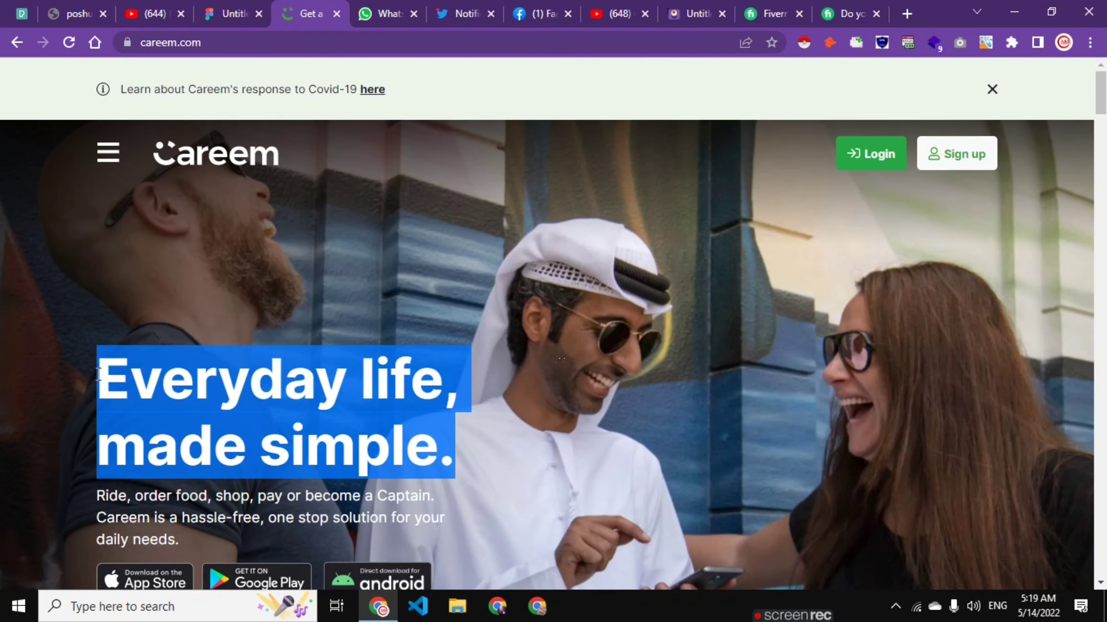
click(233, 13)
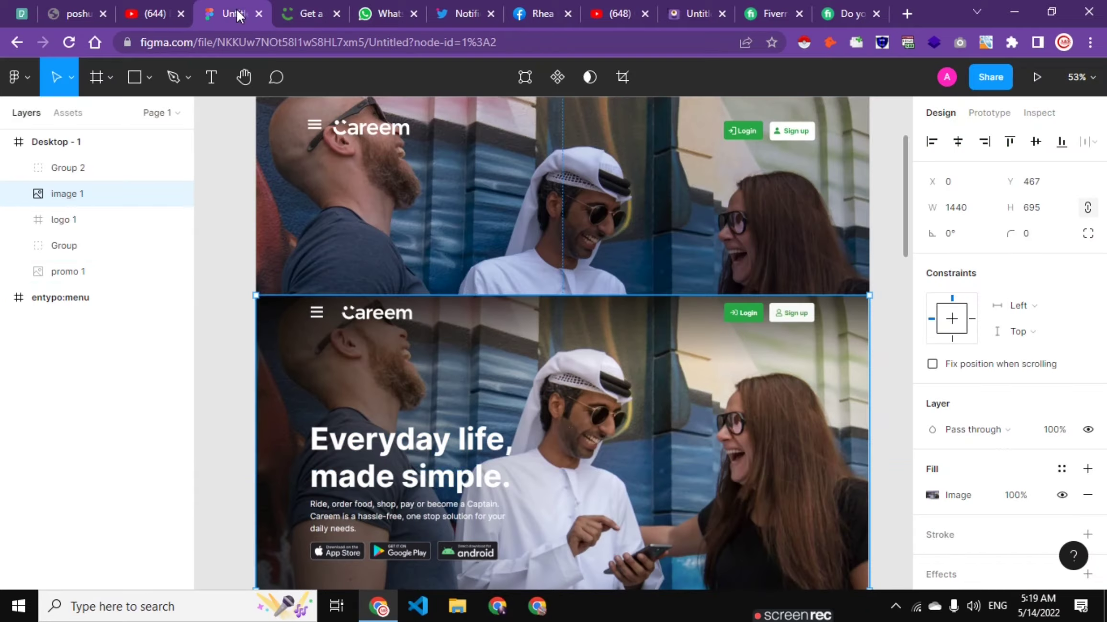
scroll(511, 335, down, 1)
drag(511, 359, 511, 454)
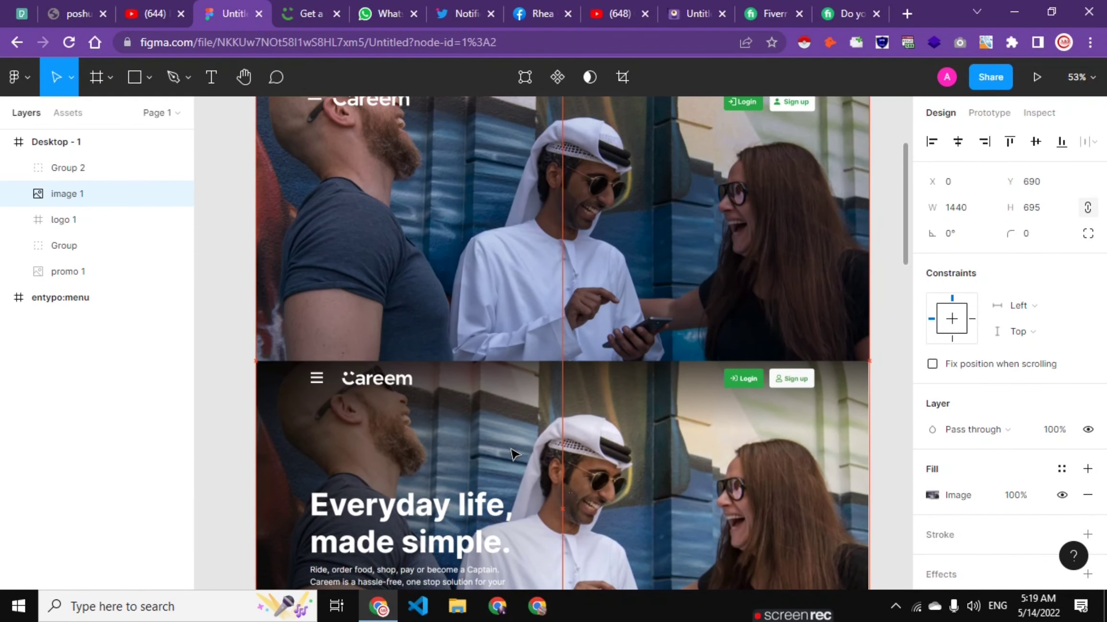
scroll(415, 266, down, 2)
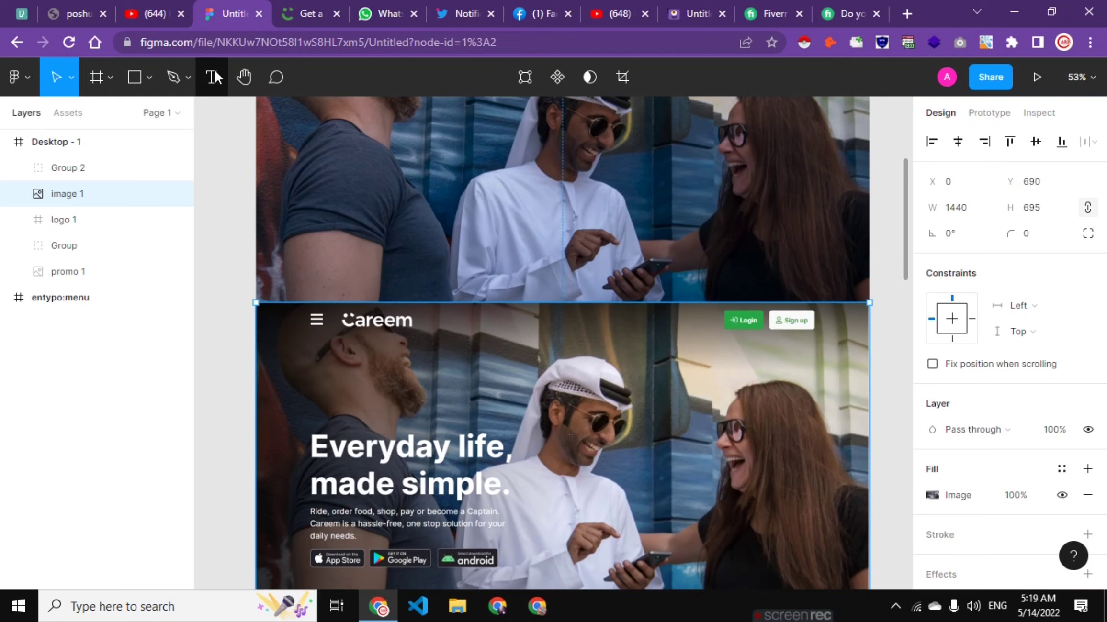
click(211, 77)
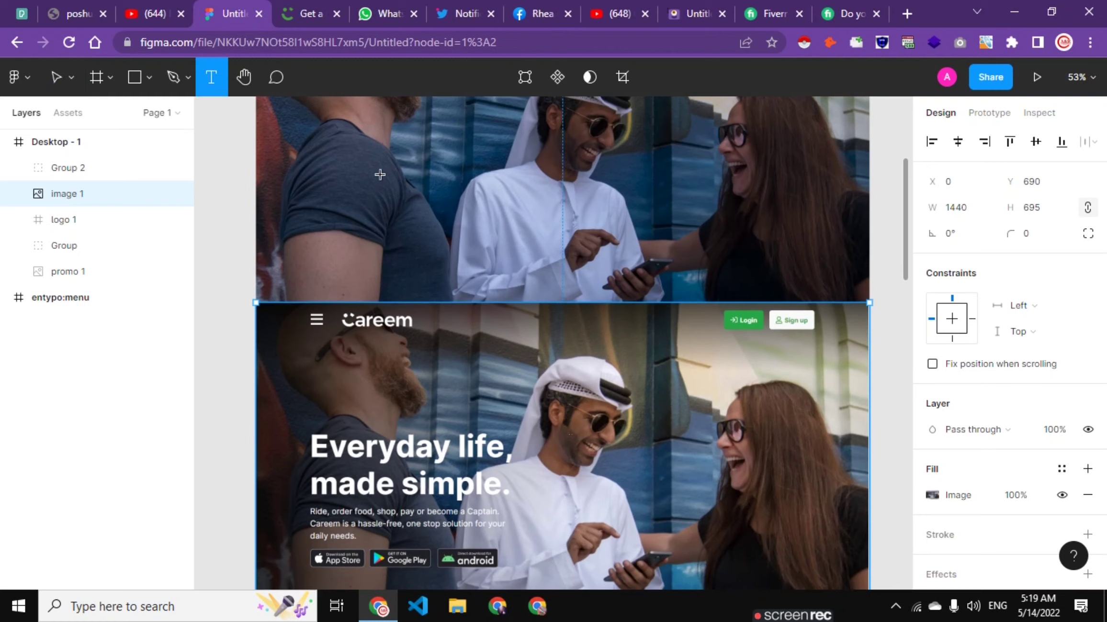
Paste the heading into a new hero text box, breaking it before 'made simple.'.
drag(357, 174, 637, 261)
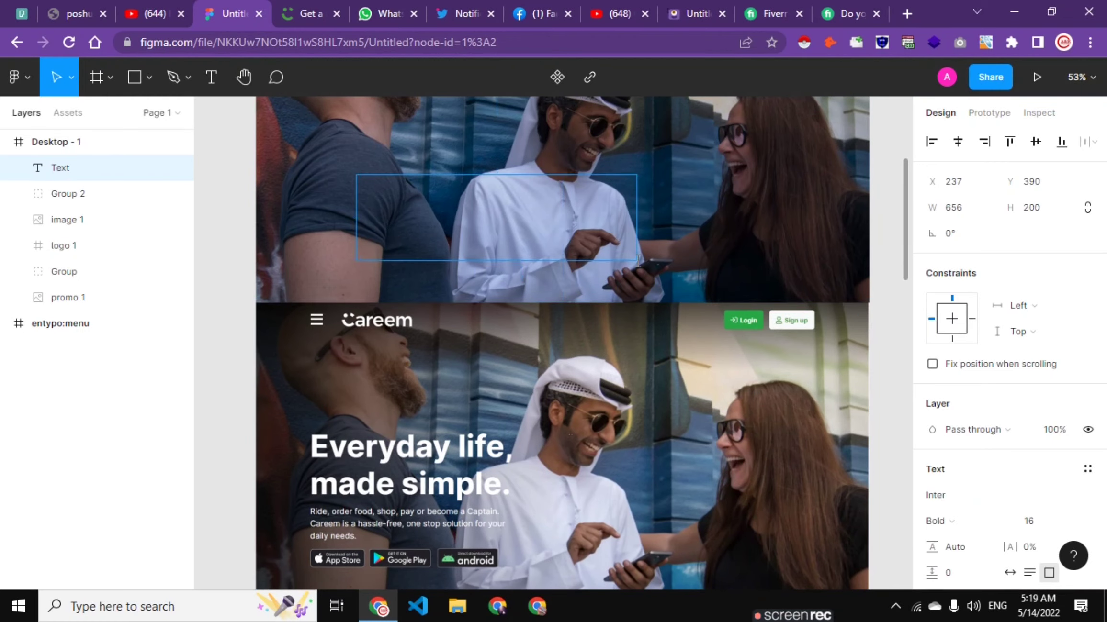
key(ctrl+v)
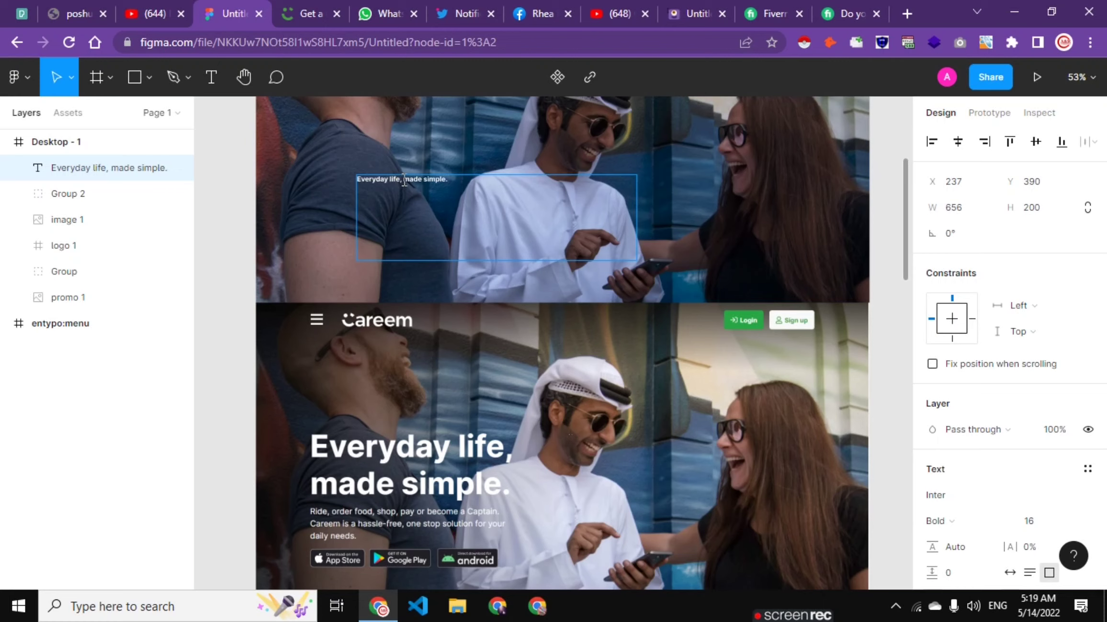
key(Return)
key(ctrl+a)
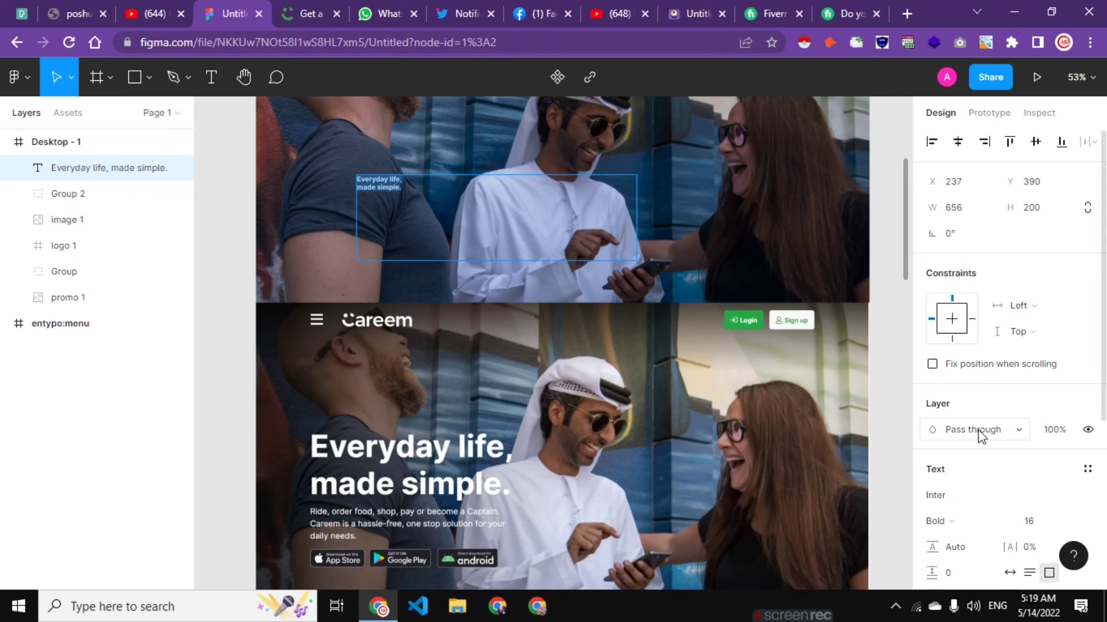
Set the heading font size to 64 (trying 96 first), then return to careem.com.
scroll(983, 432, down, 2)
click(1071, 440)
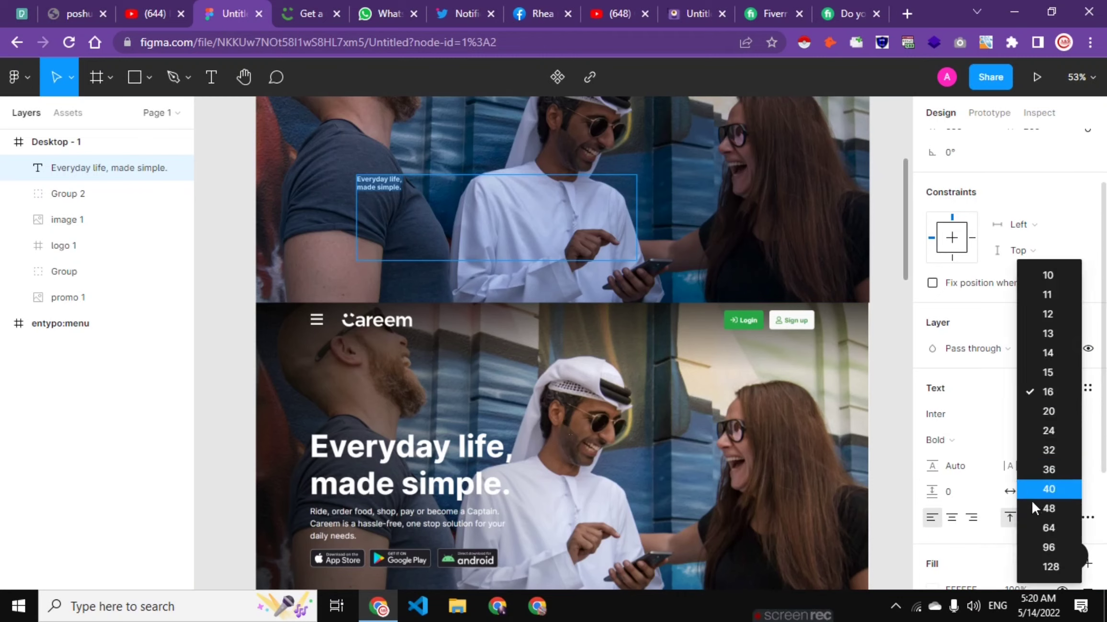
click(1043, 542)
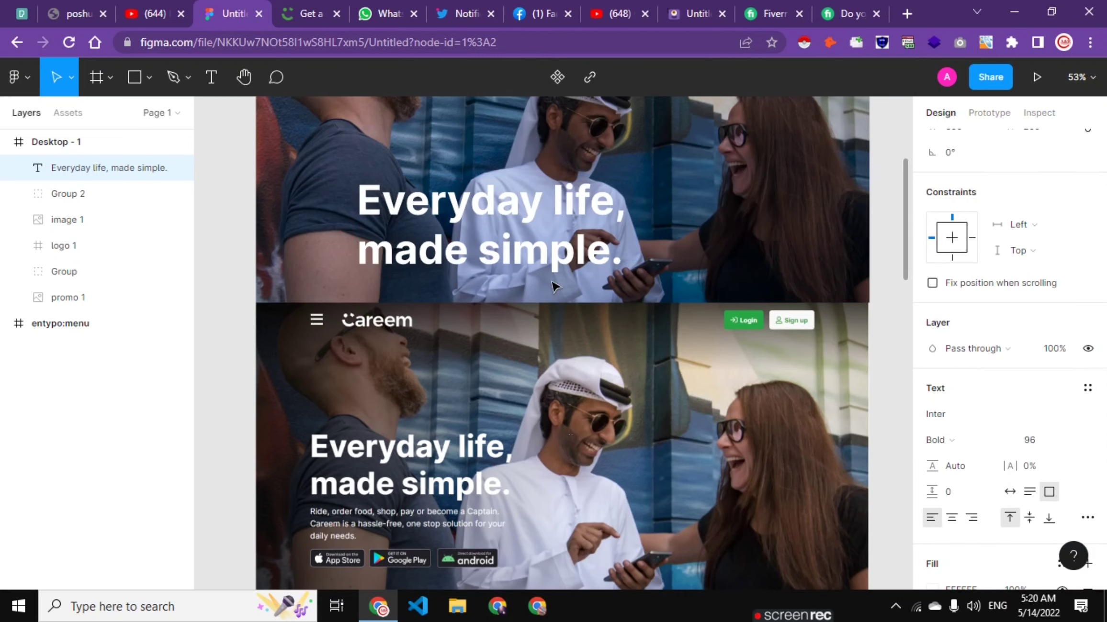
click(1071, 440)
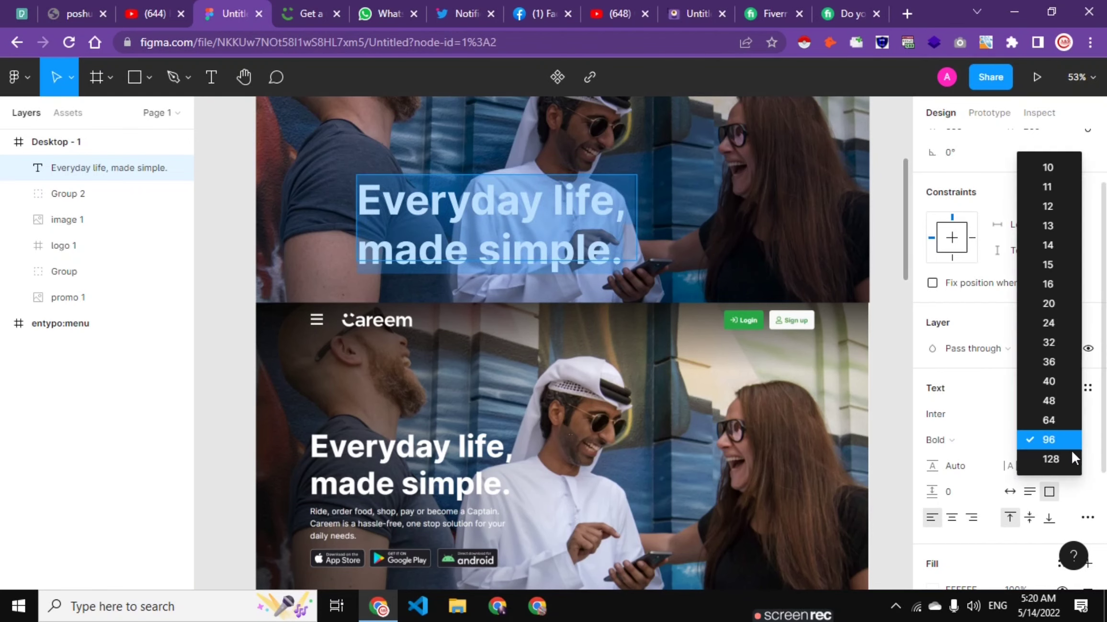
click(1063, 419)
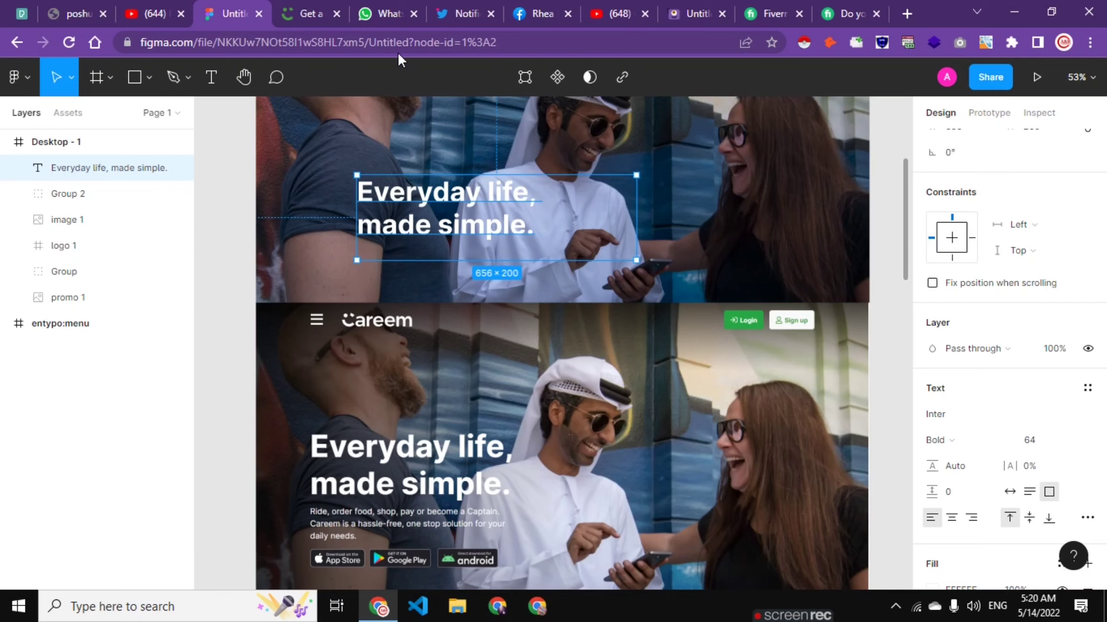
click(305, 11)
Inspect the careem.com hero H1 with CSS Viewer: Inter, 68px, weight 600.
click(372, 279)
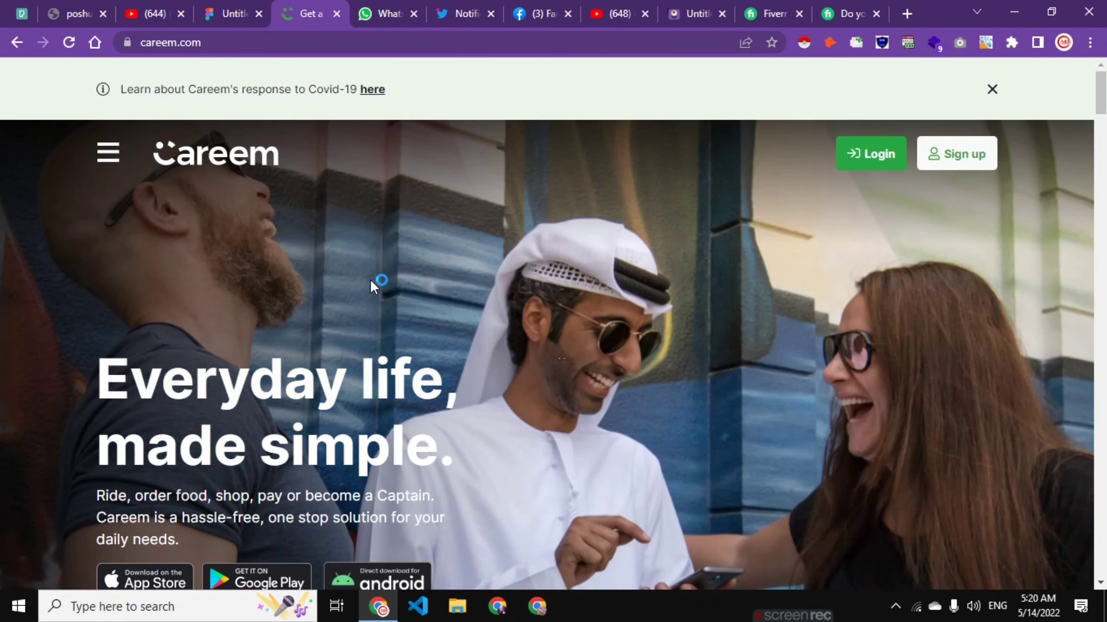
scroll(431, 261, down, 2)
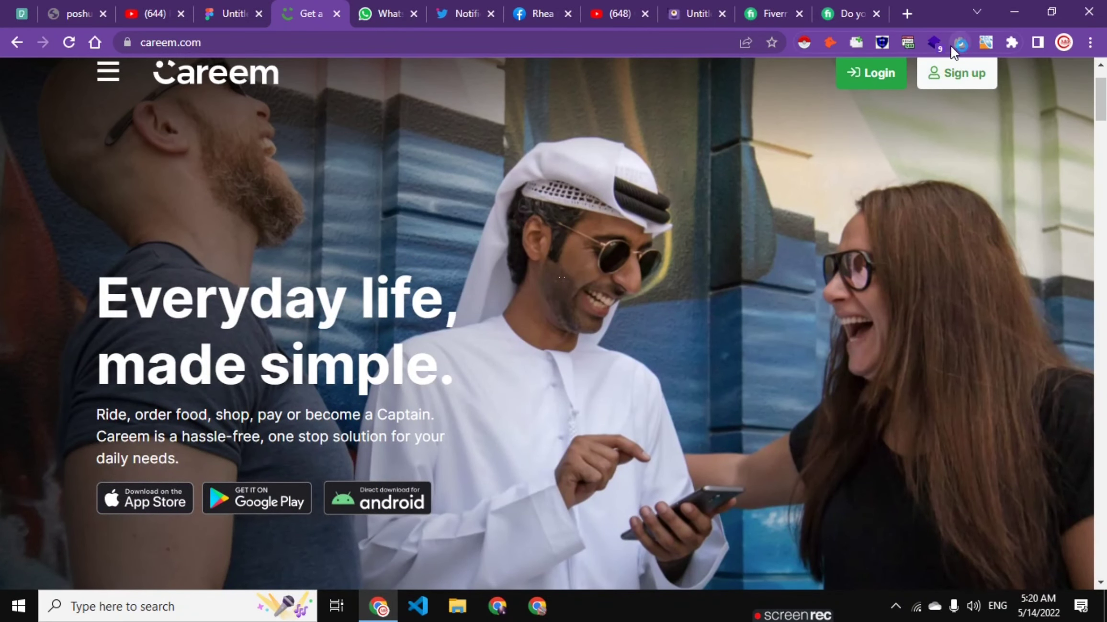
click(907, 43)
click(716, 144)
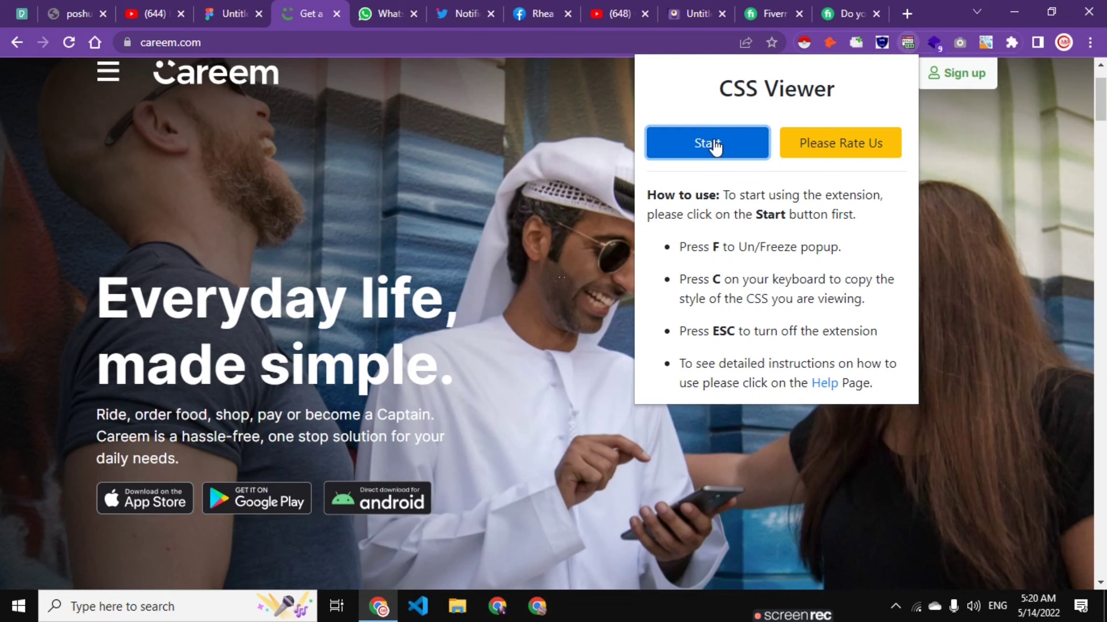
mouse_move(276, 333)
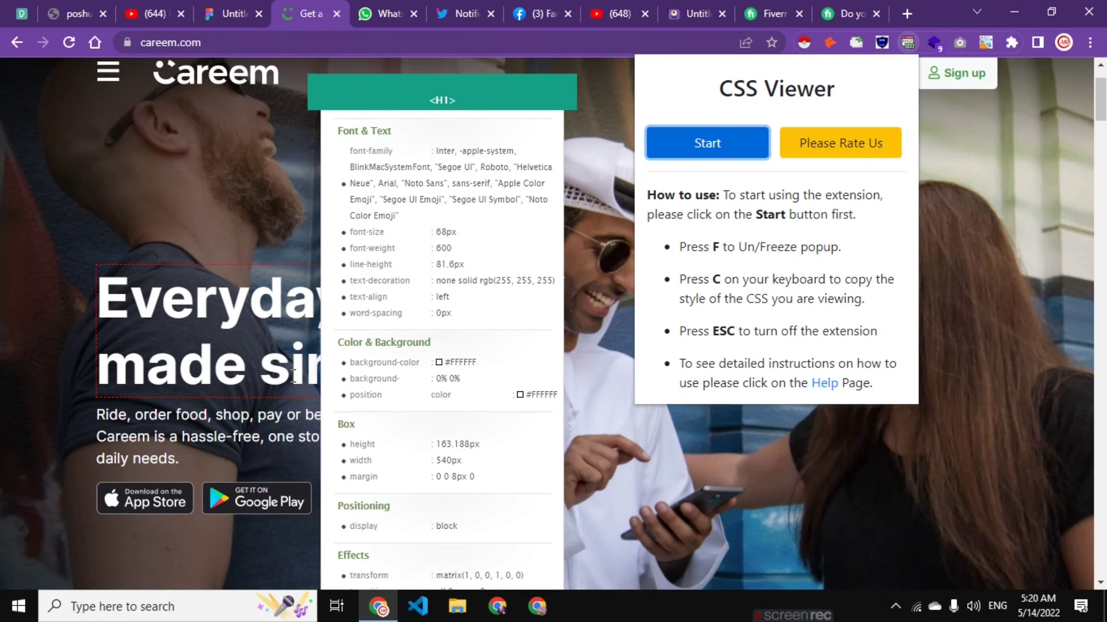
Change the Figma heading's font size from 64 to 68, then return to careem.com.
click(238, 2)
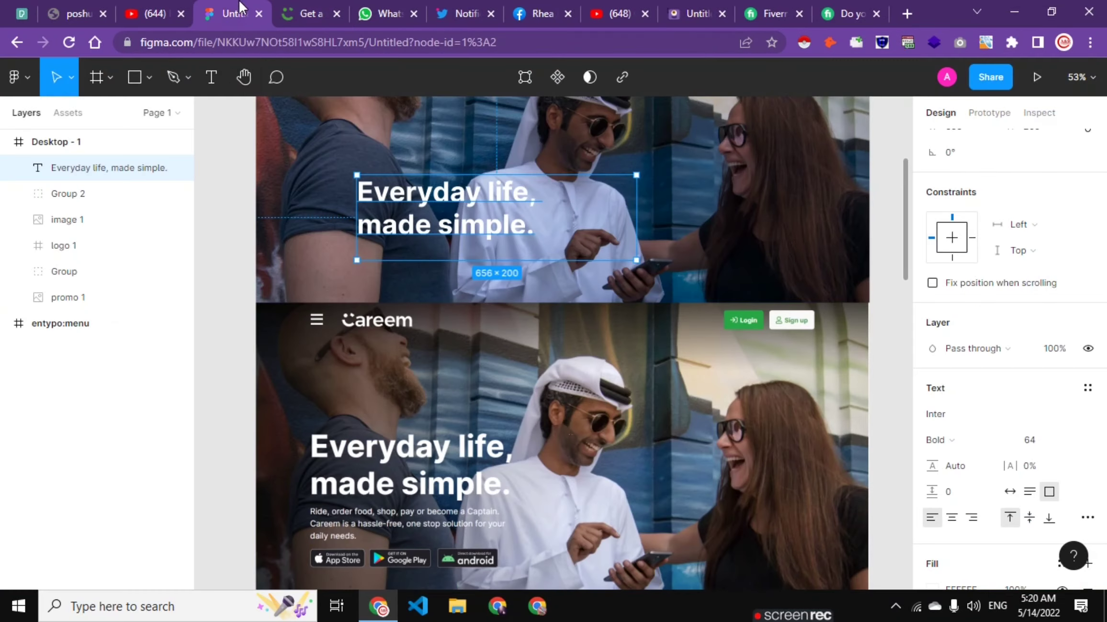
click(1048, 444)
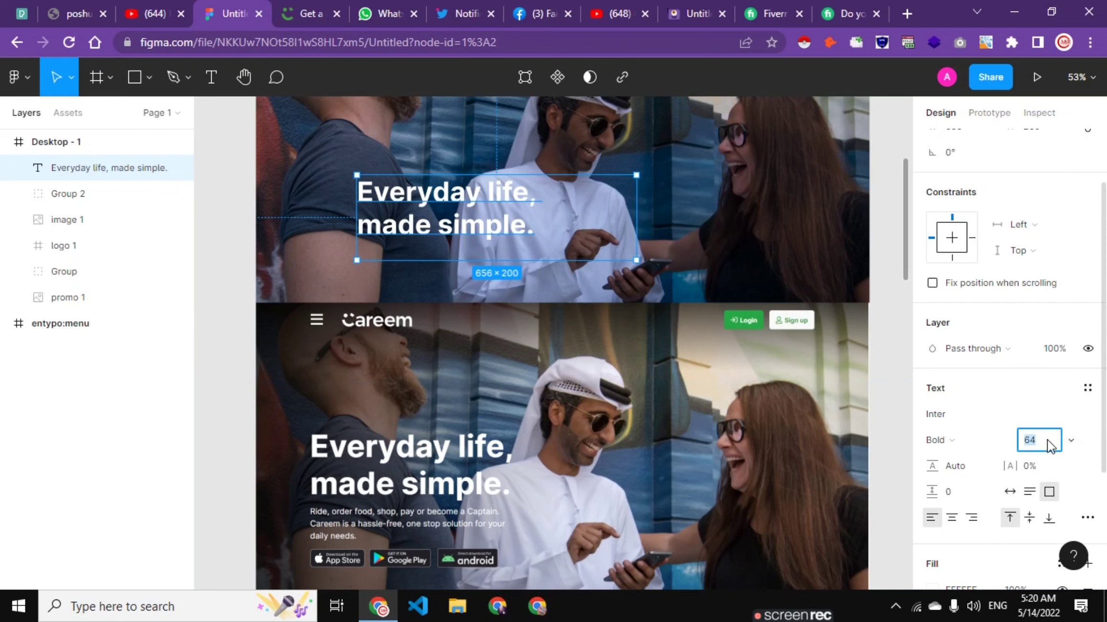
click(1047, 444)
text(6)
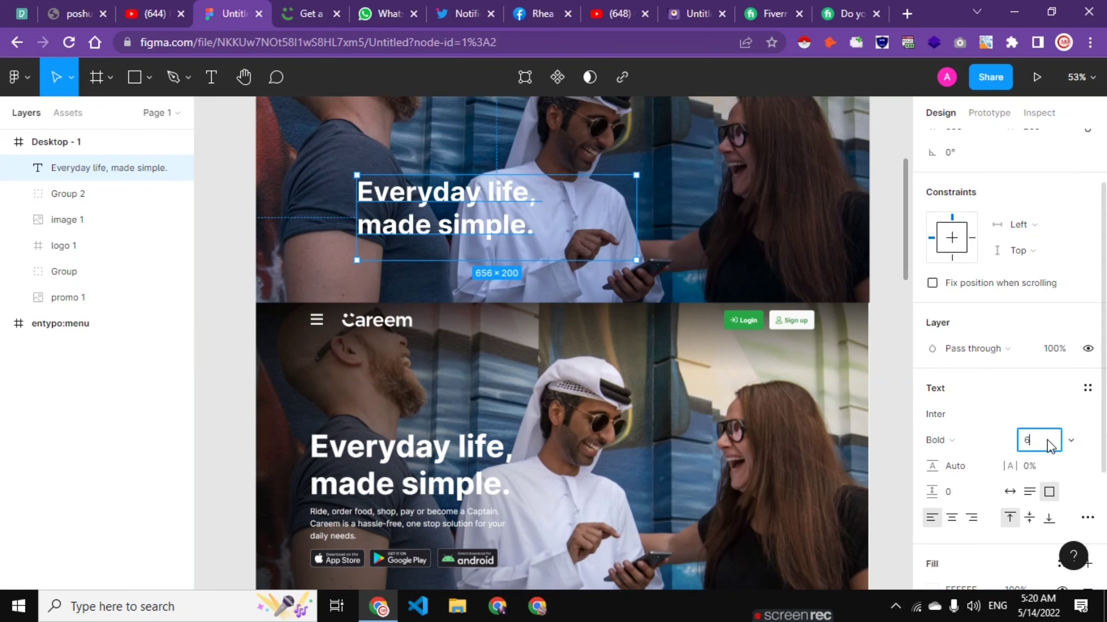
text(8)
key(Return)
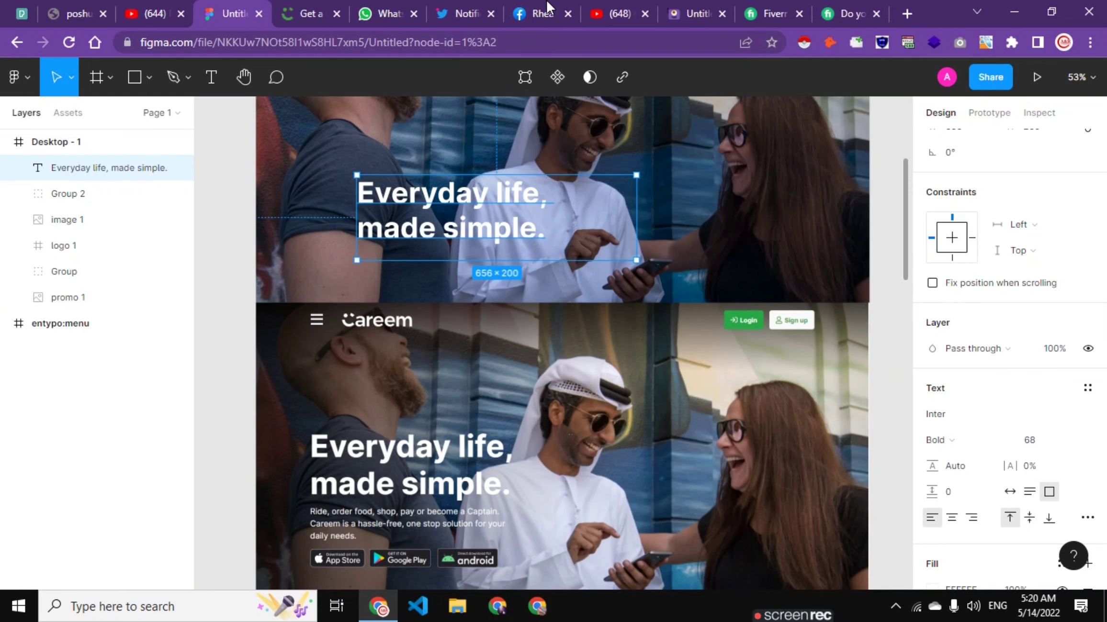
click(302, 2)
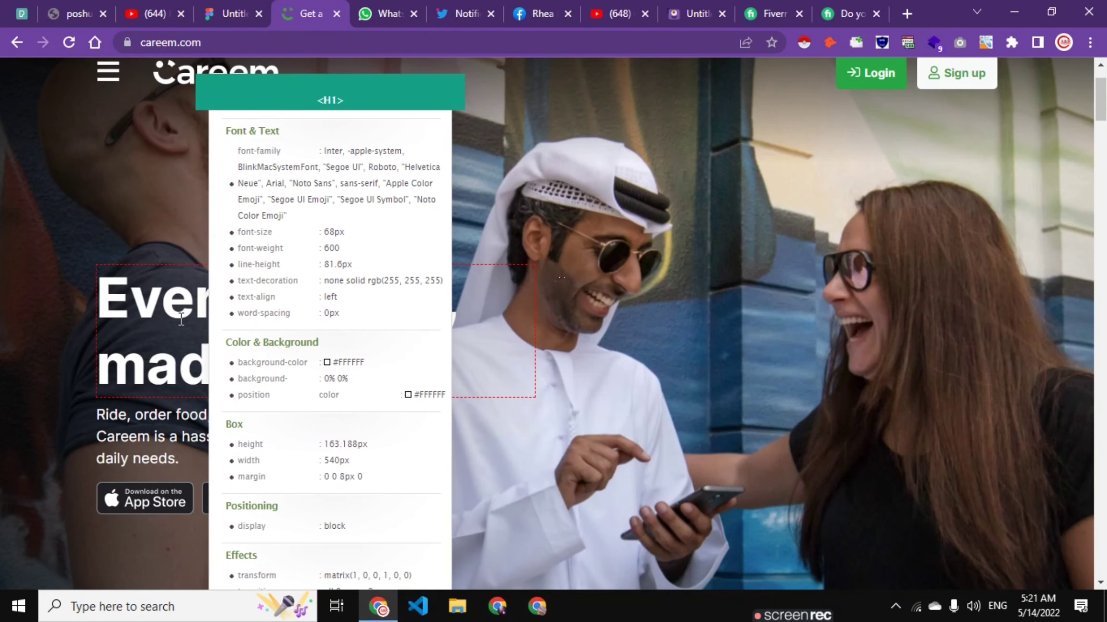
Move the heading up and left, and nudge the reference screenshot up.
click(238, 11)
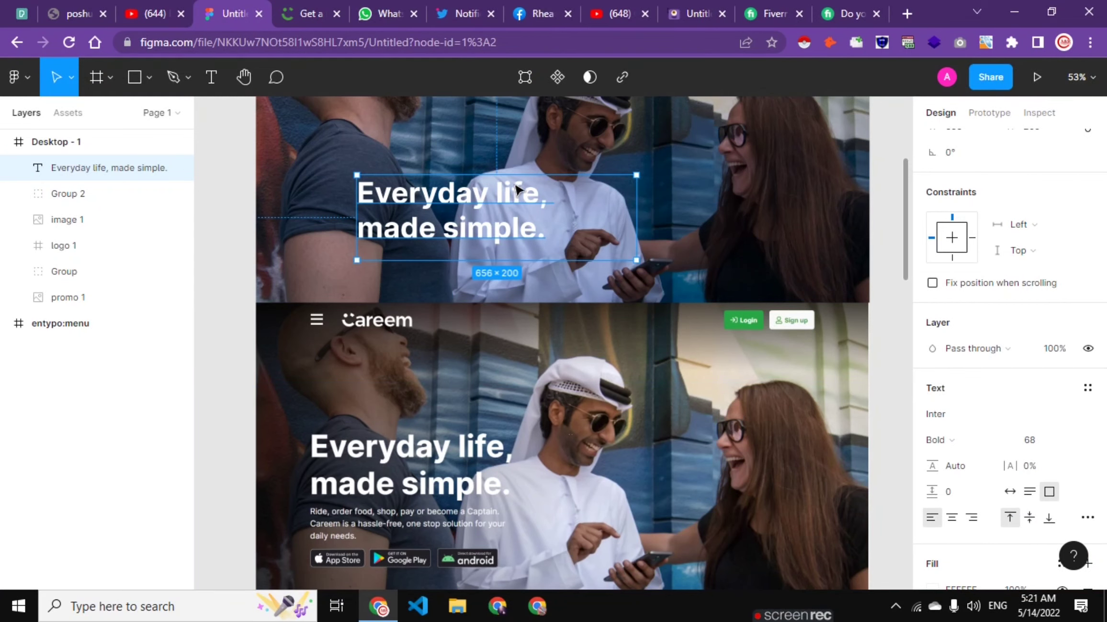
mouse_move(514, 181)
mouse_down()
mouse_move(462, 161)
mouse_move(459, 146)
mouse_up()
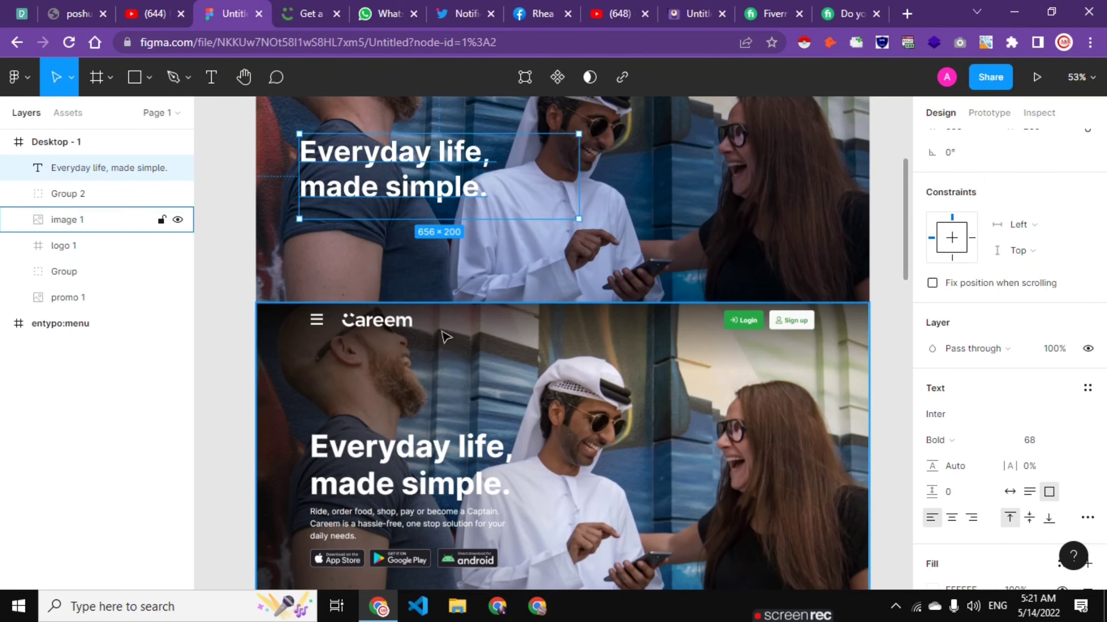
drag(445, 334, 444, 275)
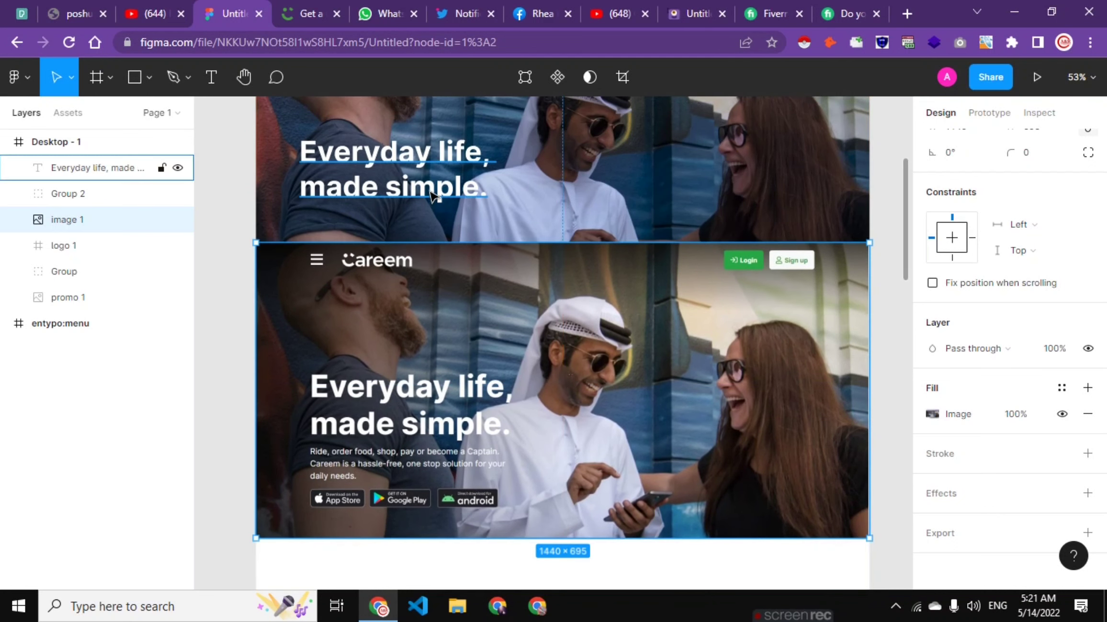
Line the heading up with the Careem logo, then inspect the careem.com paragraph styles.
click(428, 191)
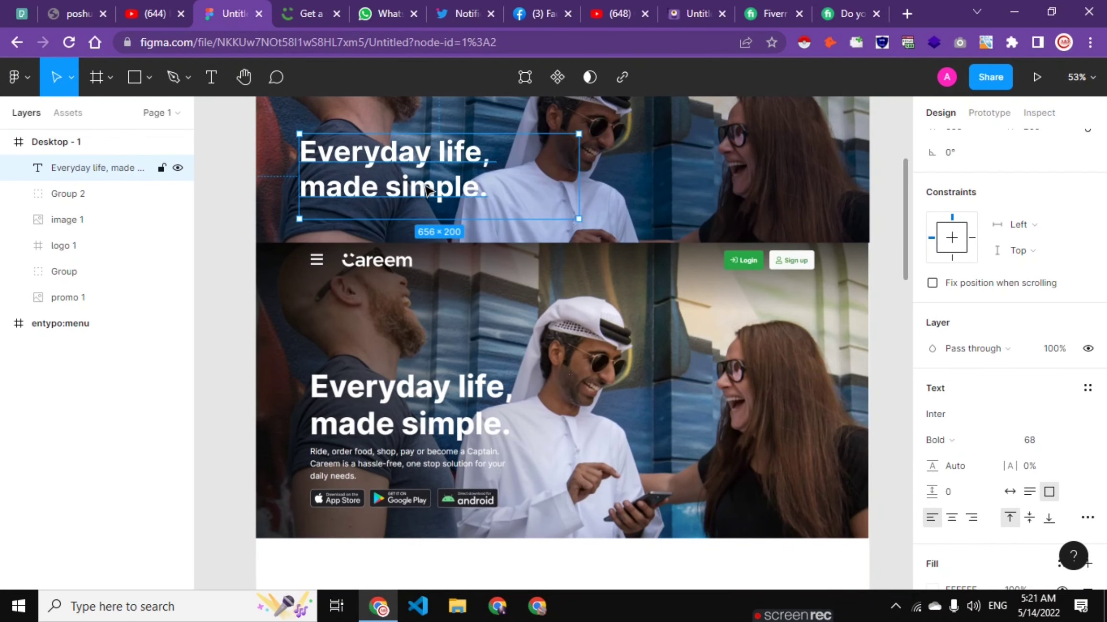
scroll(428, 190, up, 5)
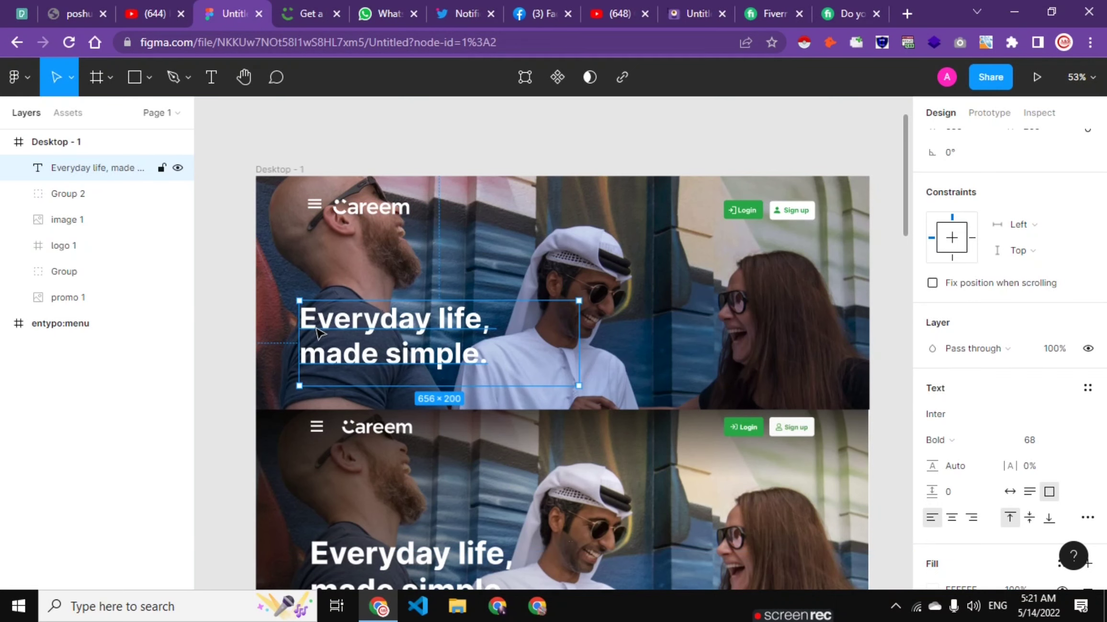
drag(306, 319, 325, 333)
scroll(504, 380, down, 1)
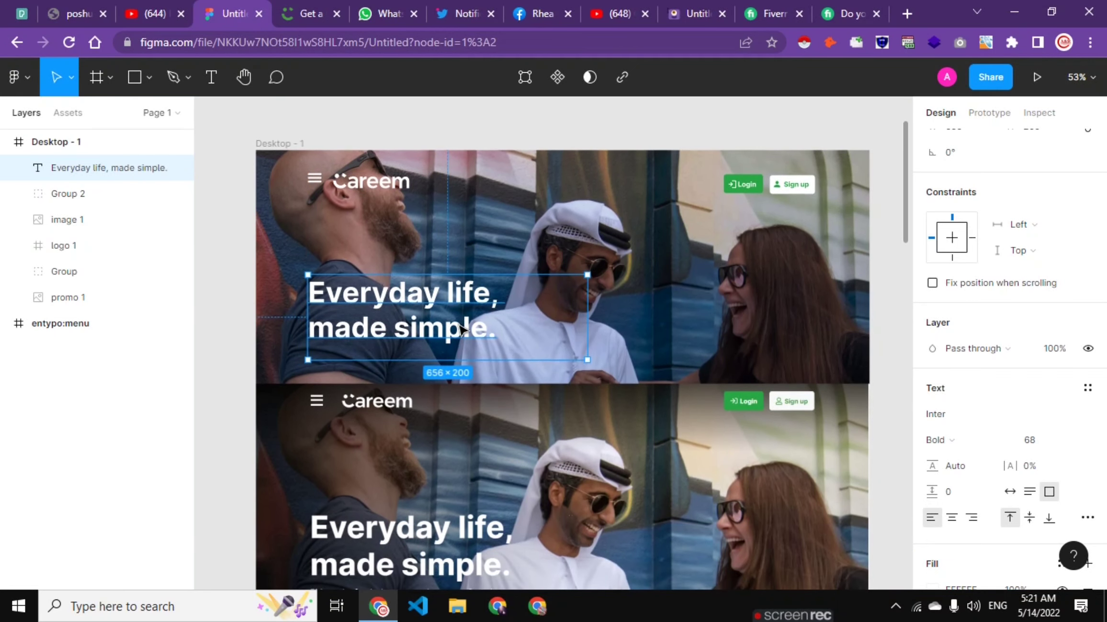
scroll(504, 380, down, 2)
key(Escape)
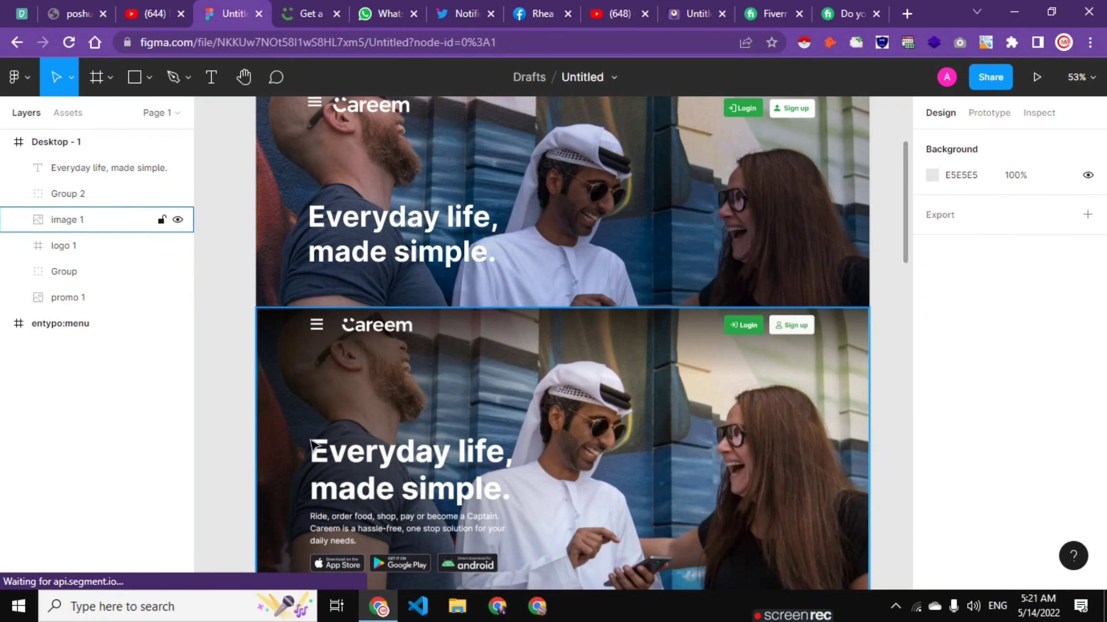
click(293, 10)
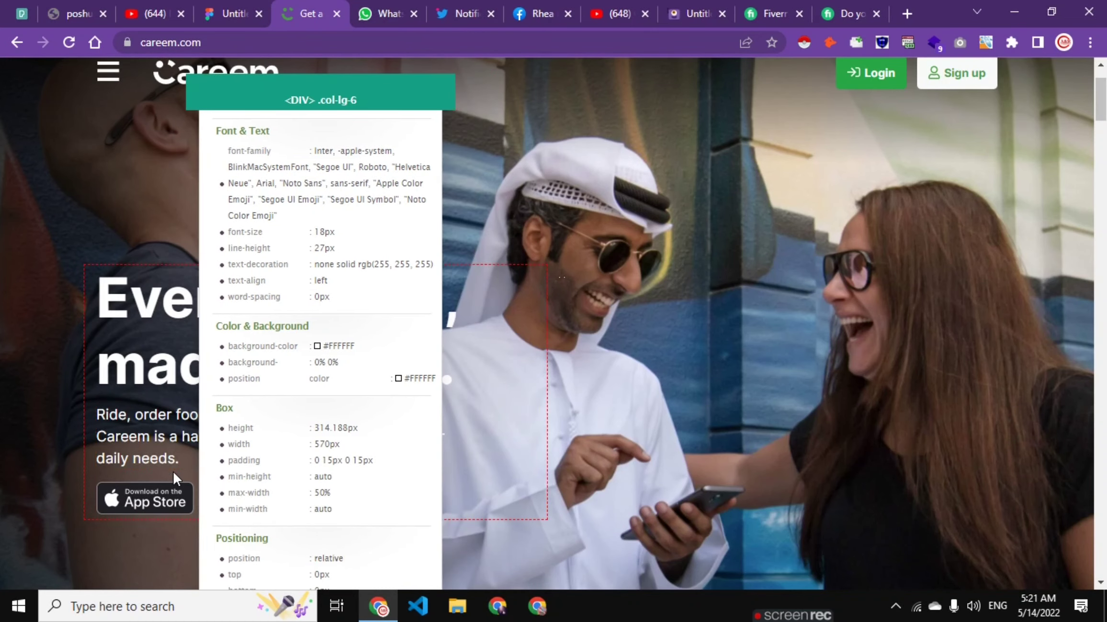
Copy the 'Ride, order food…' paragraph from careem.com into a new text box under the headline.
drag(186, 462, 100, 418)
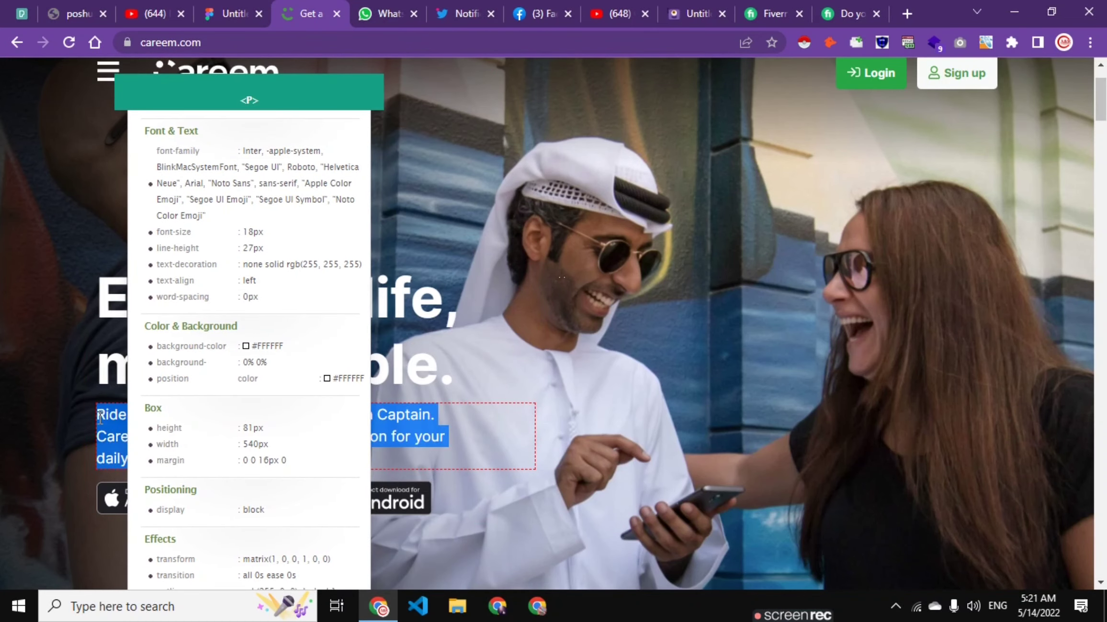
key(ctrl+shift+Tab)
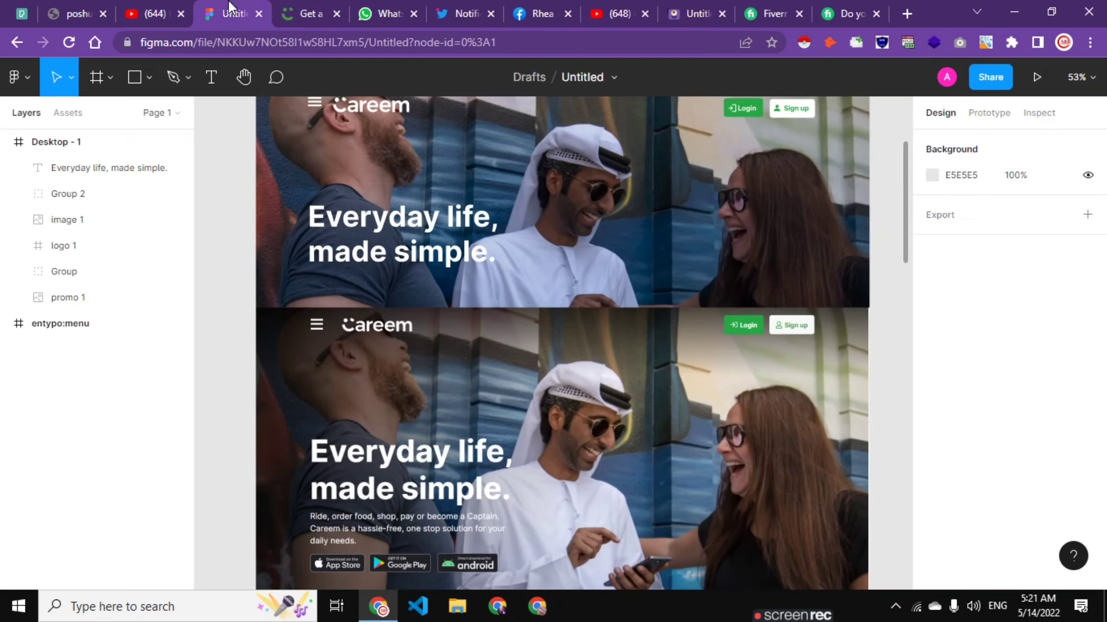
click(211, 77)
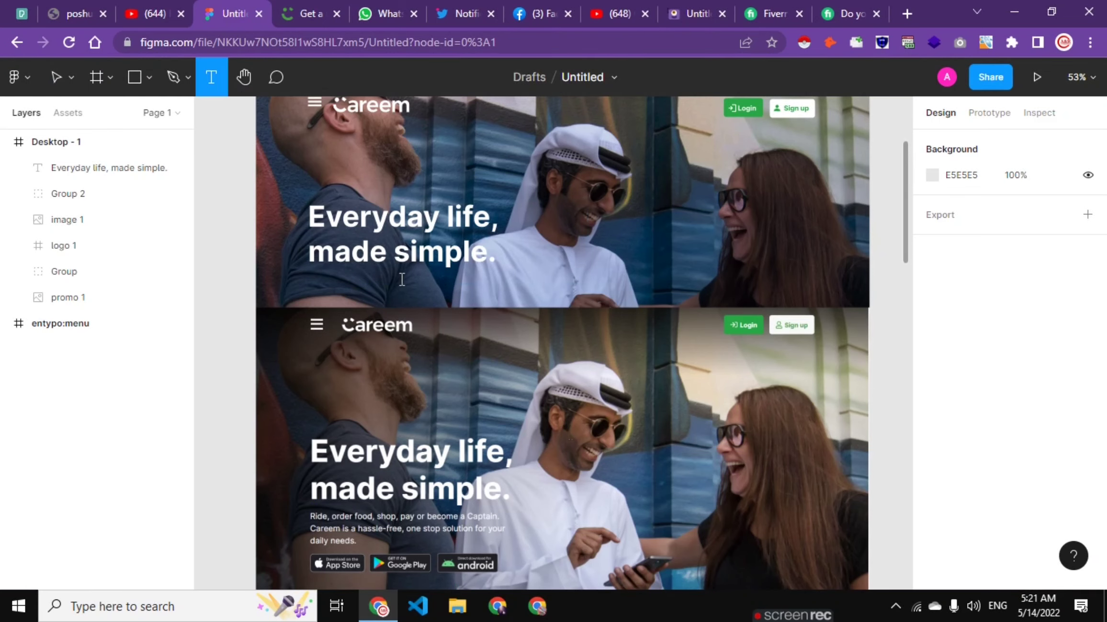
scroll(401, 358, down, 1)
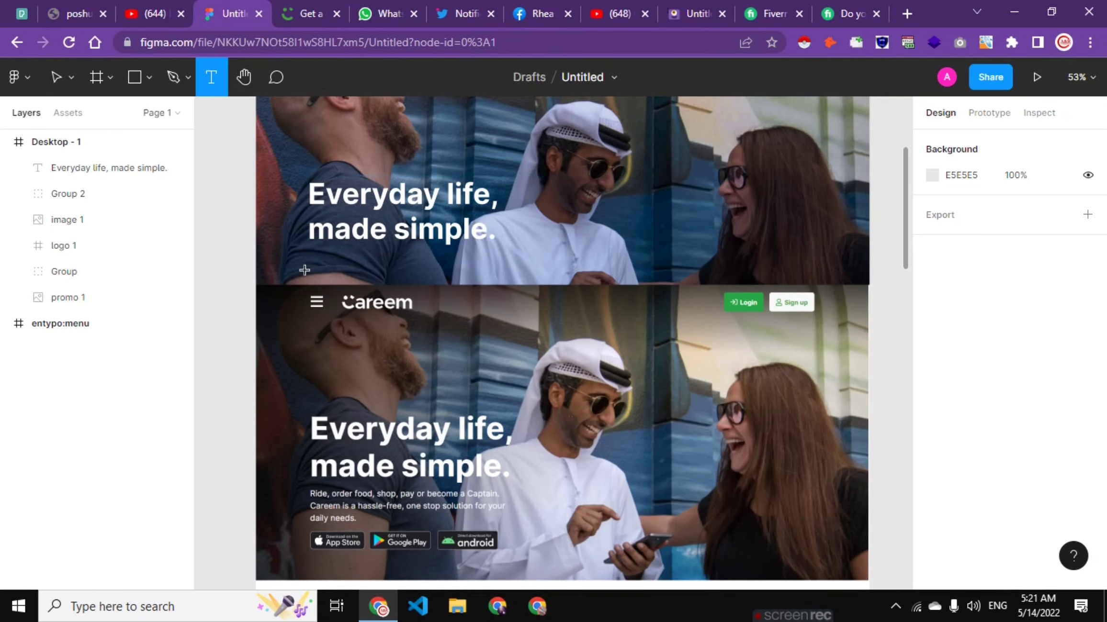
drag(304, 270, 507, 322)
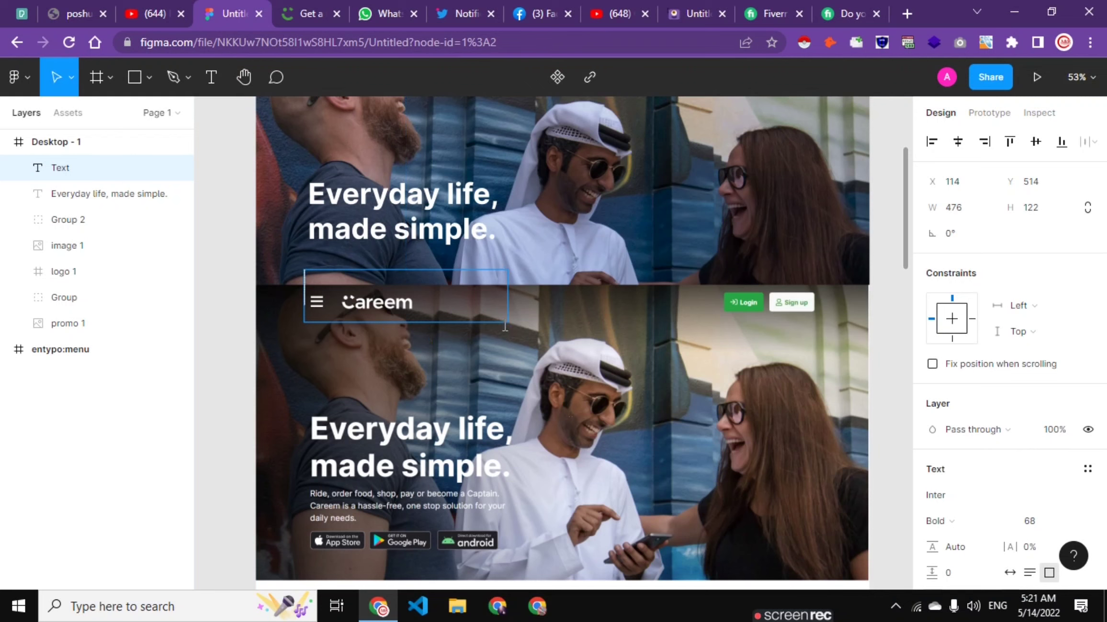
key(ctrl+v)
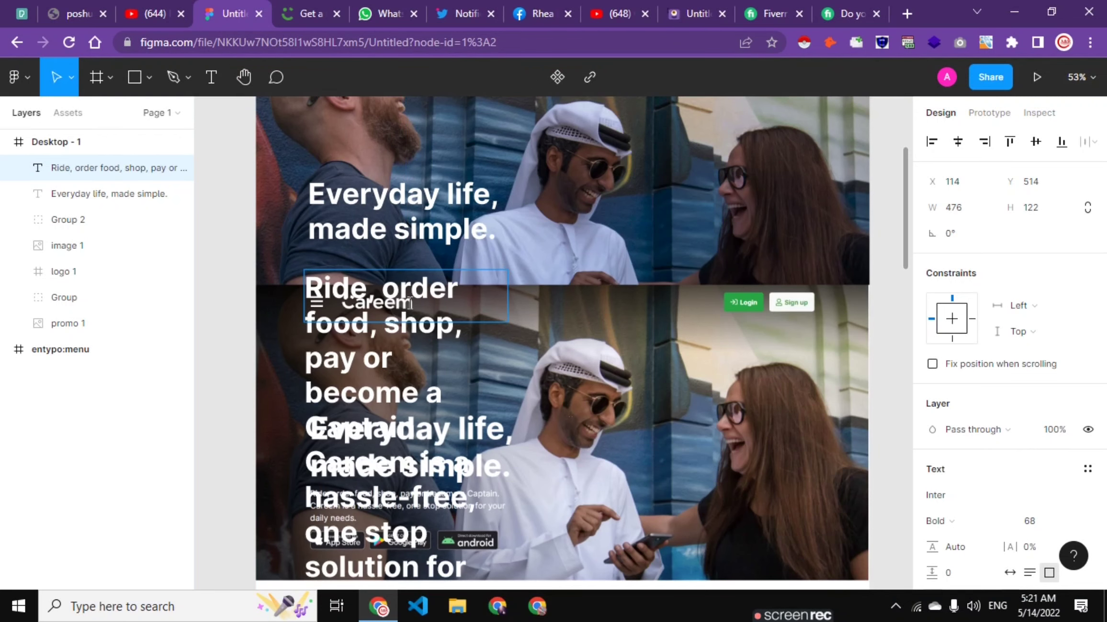
Set the paragraph to 18 px and move it up just under the headline.
key(ctrl+a)
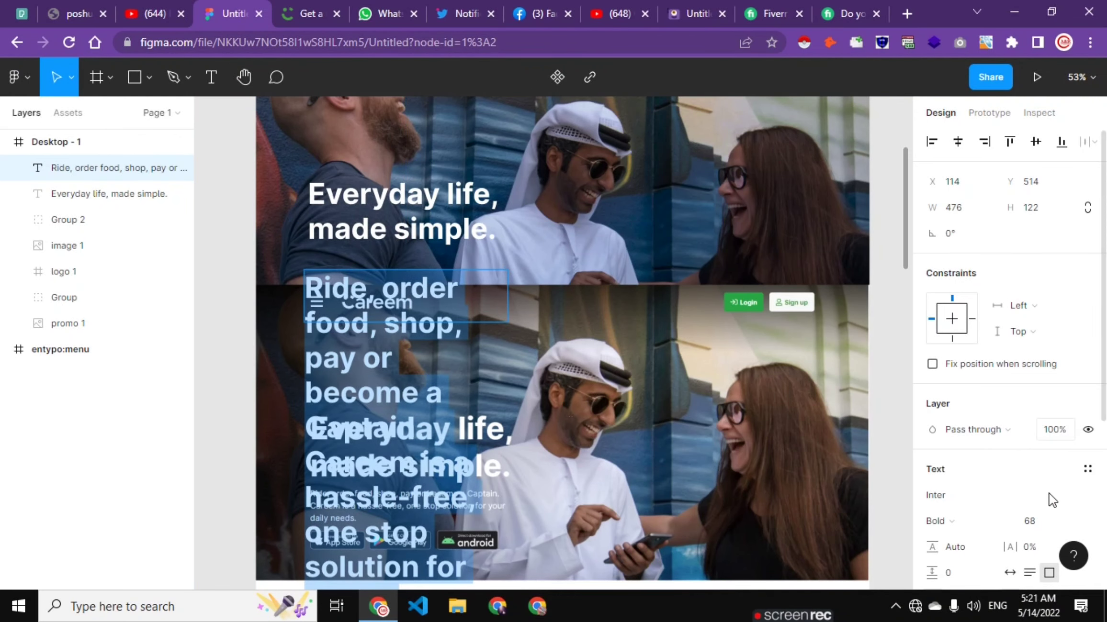
click(1055, 522)
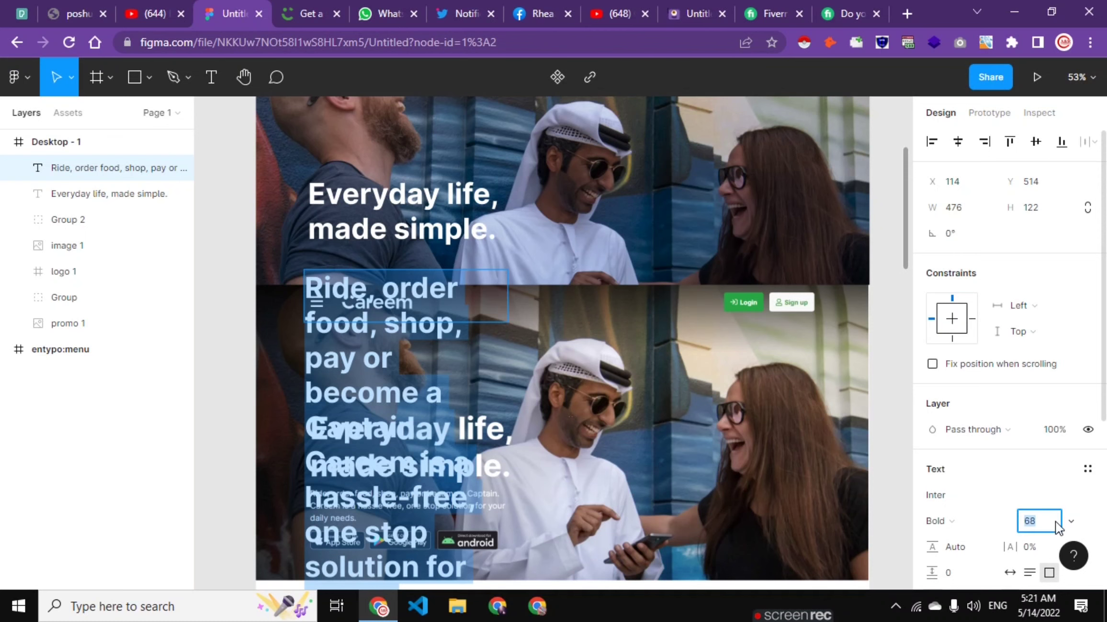
text(18)
key(Return)
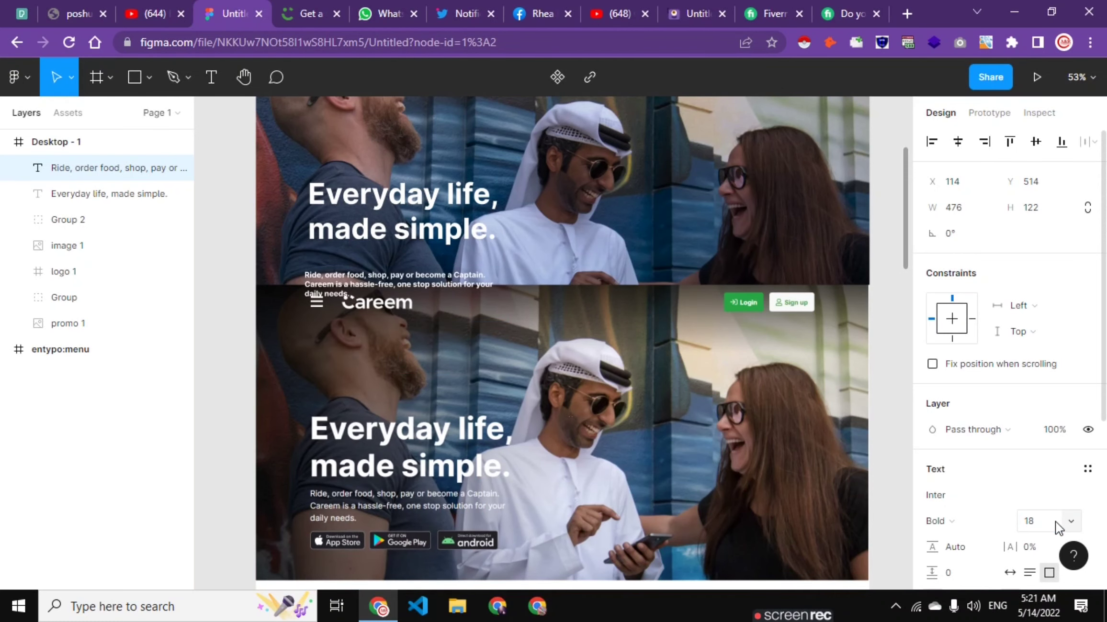
drag(623, 381, 623, 419)
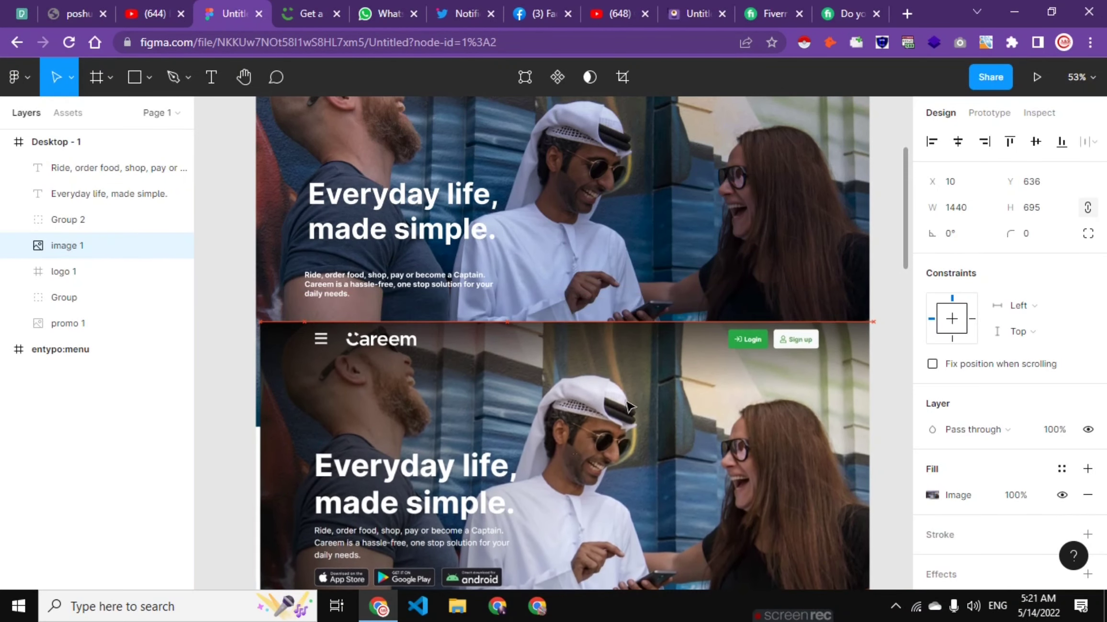
click(397, 291)
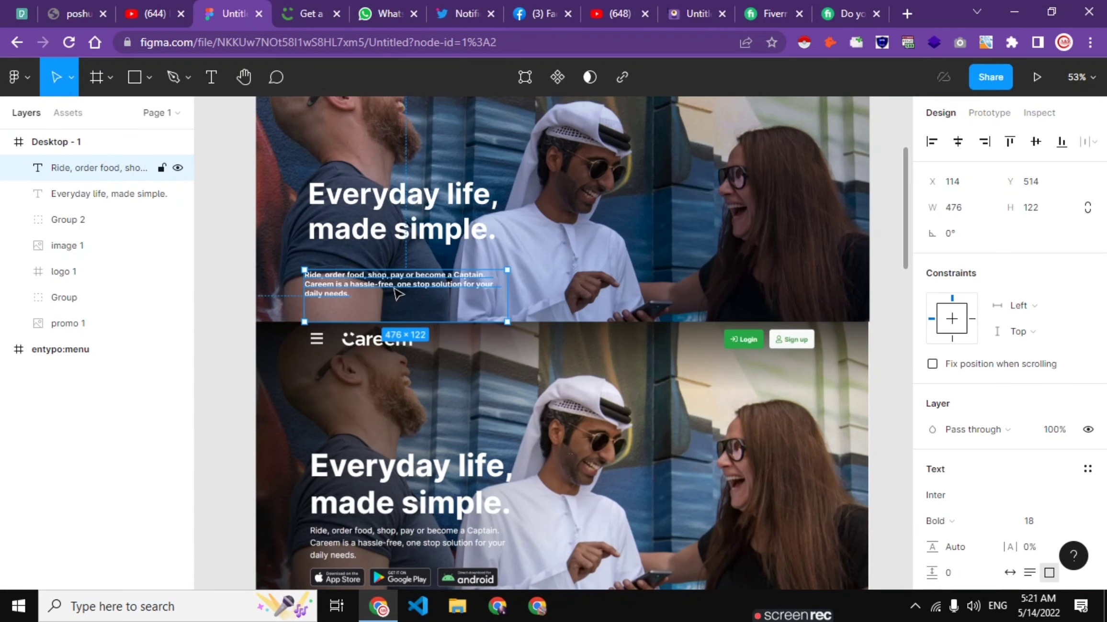
drag(398, 291, 401, 275)
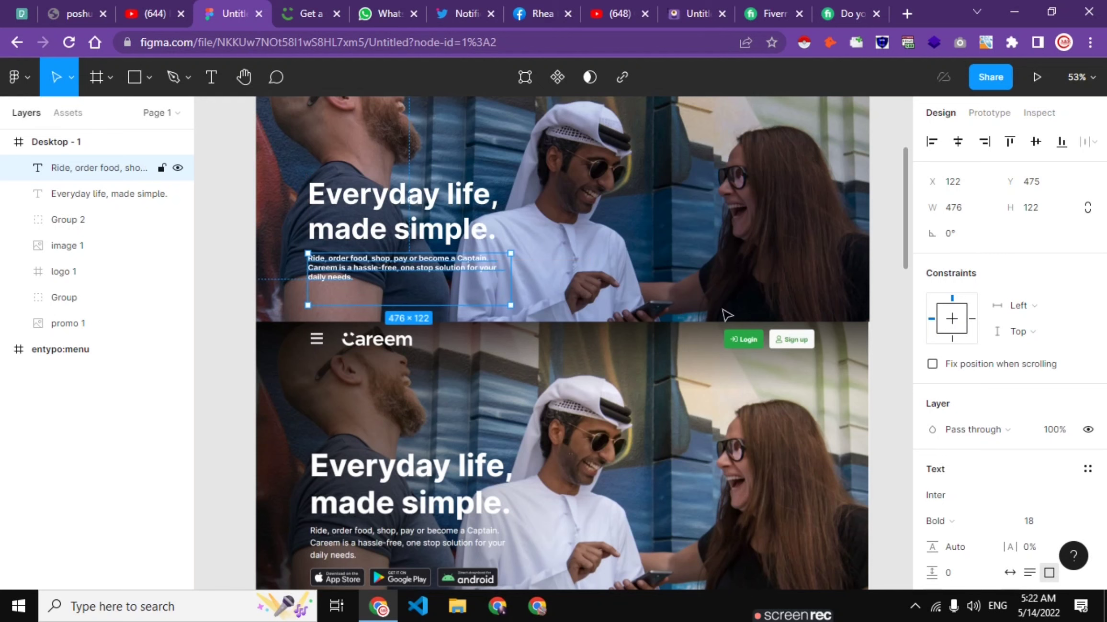
scroll(933, 432, down, 3)
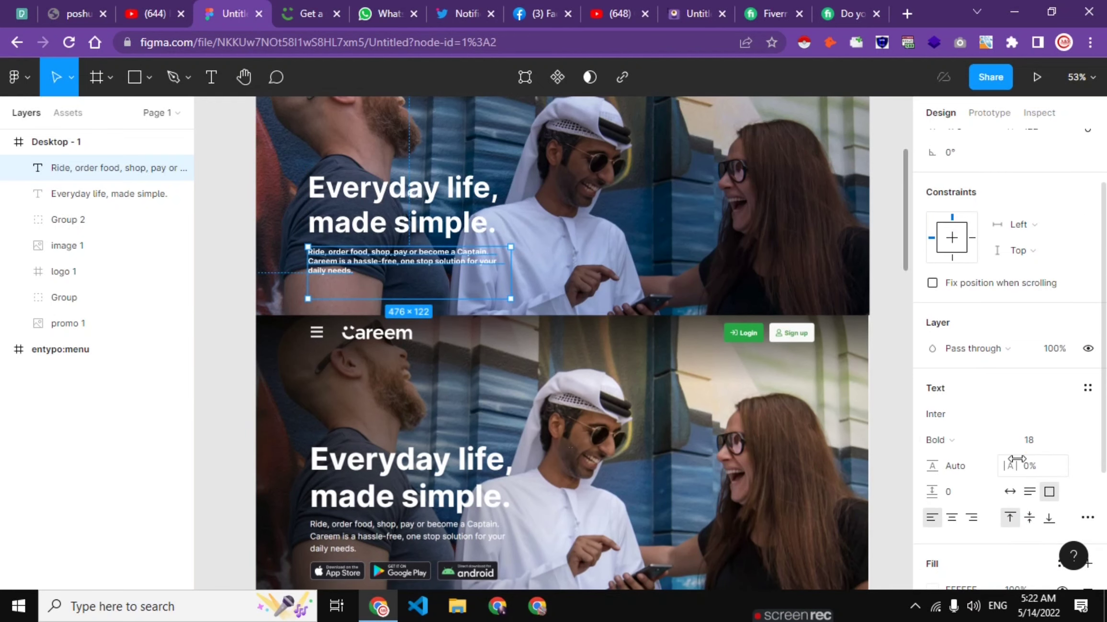
Make the paragraph 20 px Semi Bold and widen its box to 536 px.
click(1043, 444)
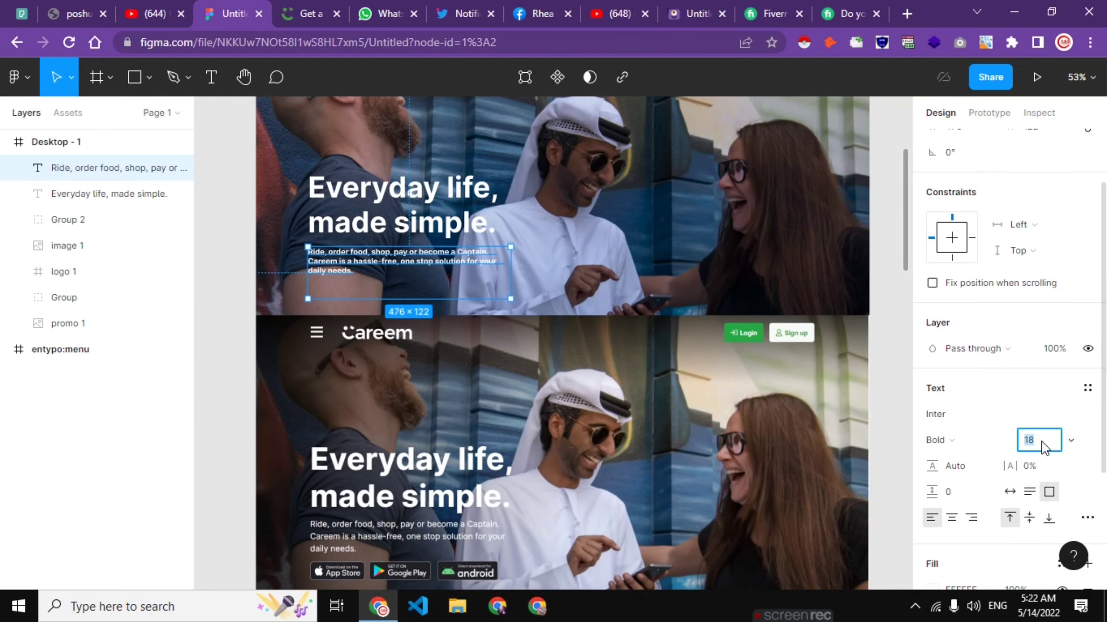
key(Up)
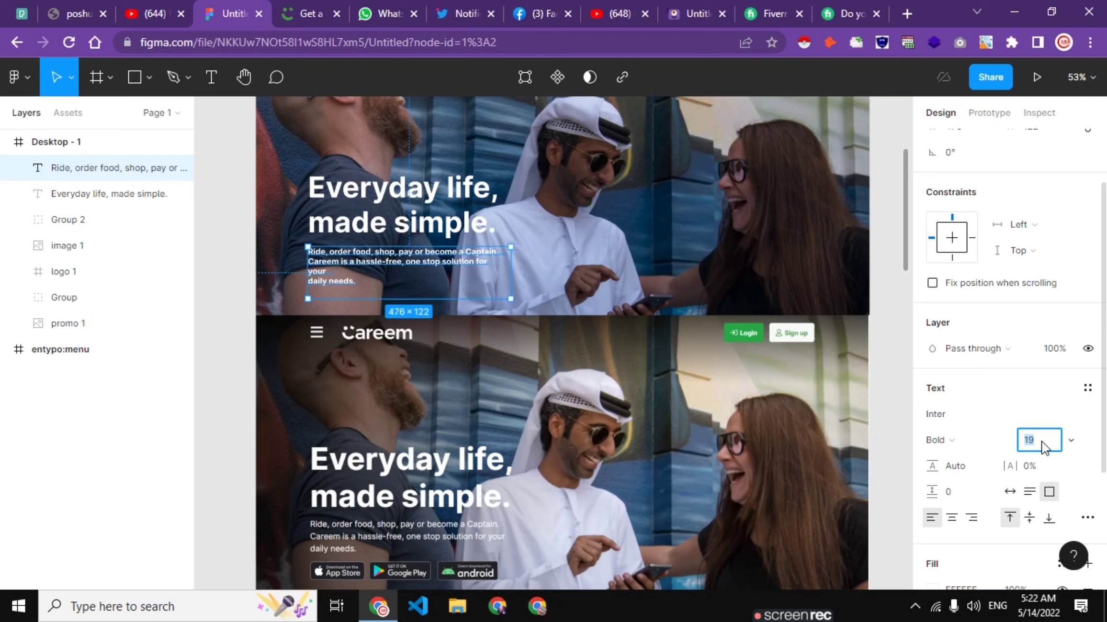
key(BackSpace)
text(20)
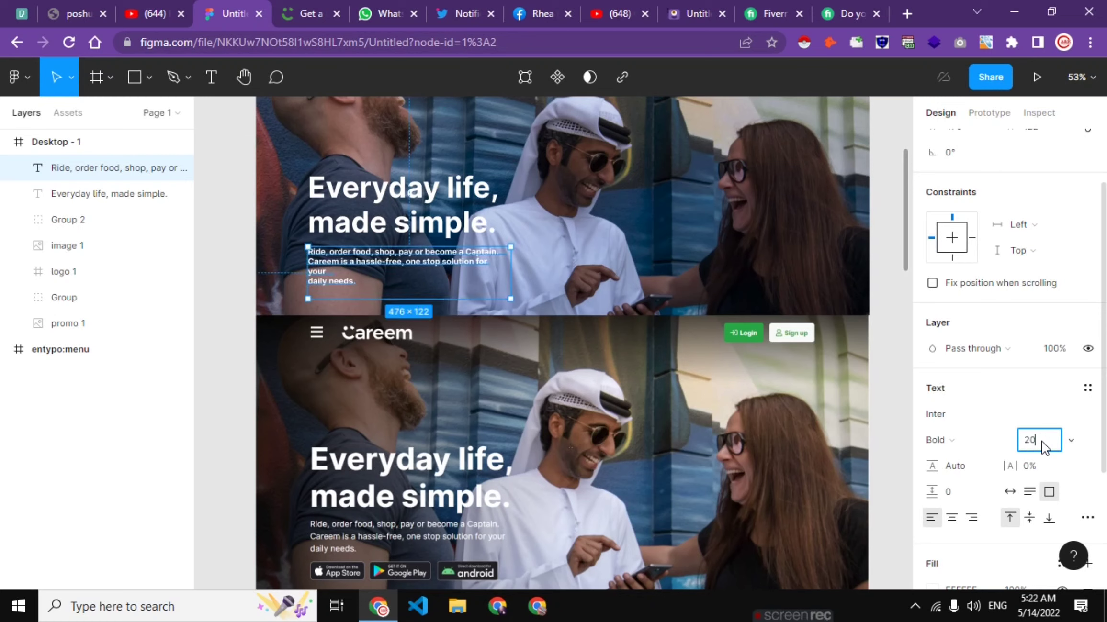
key(Return)
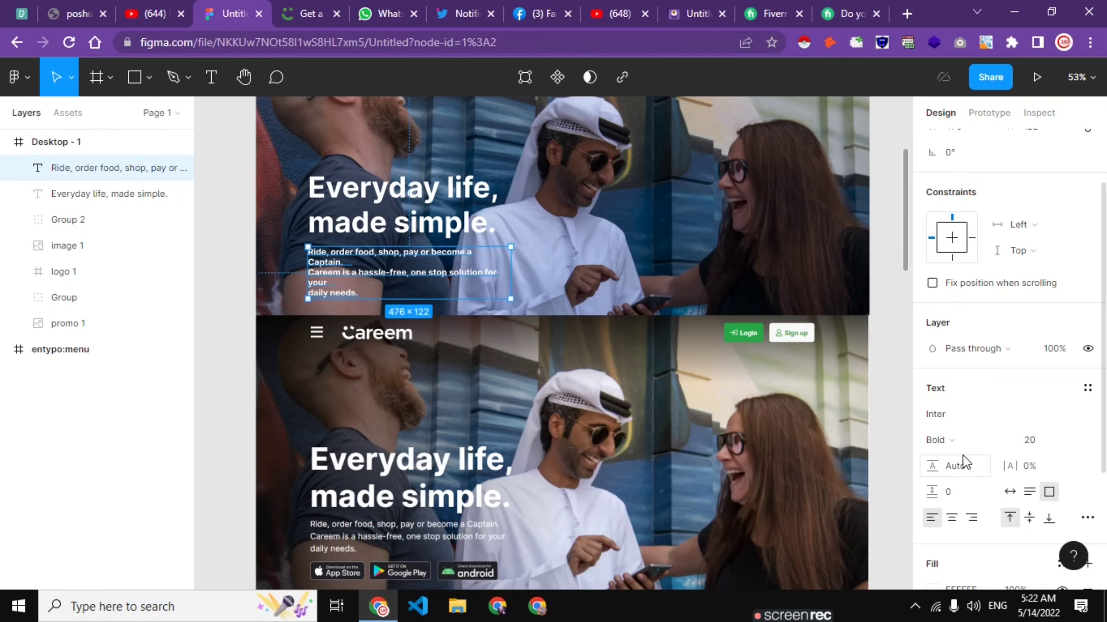
click(970, 437)
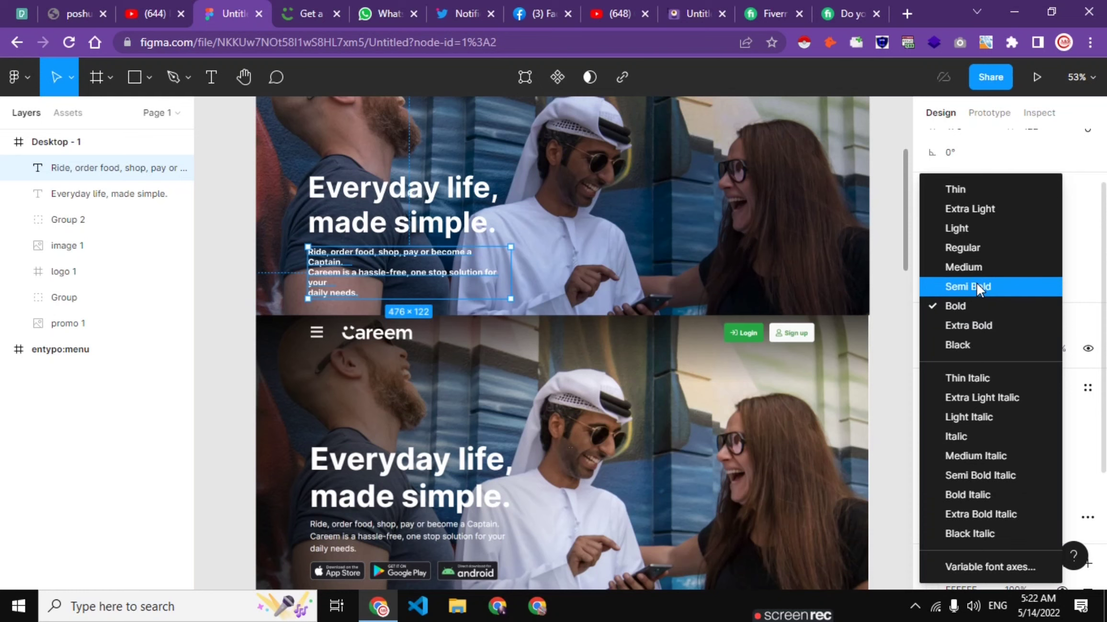
click(927, 287)
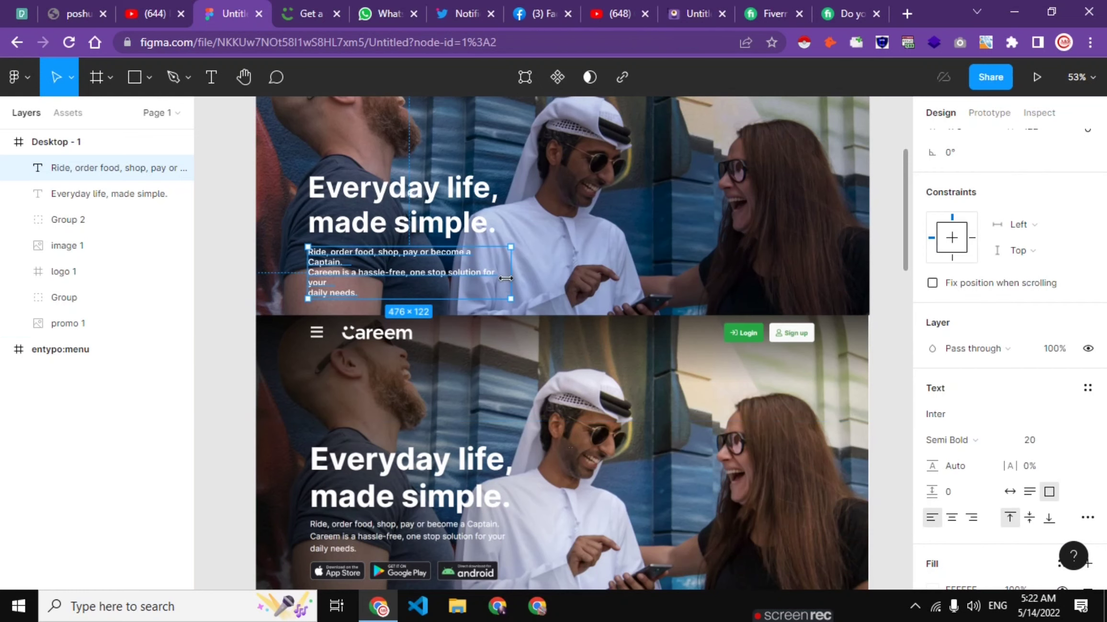
drag(505, 278, 536, 275)
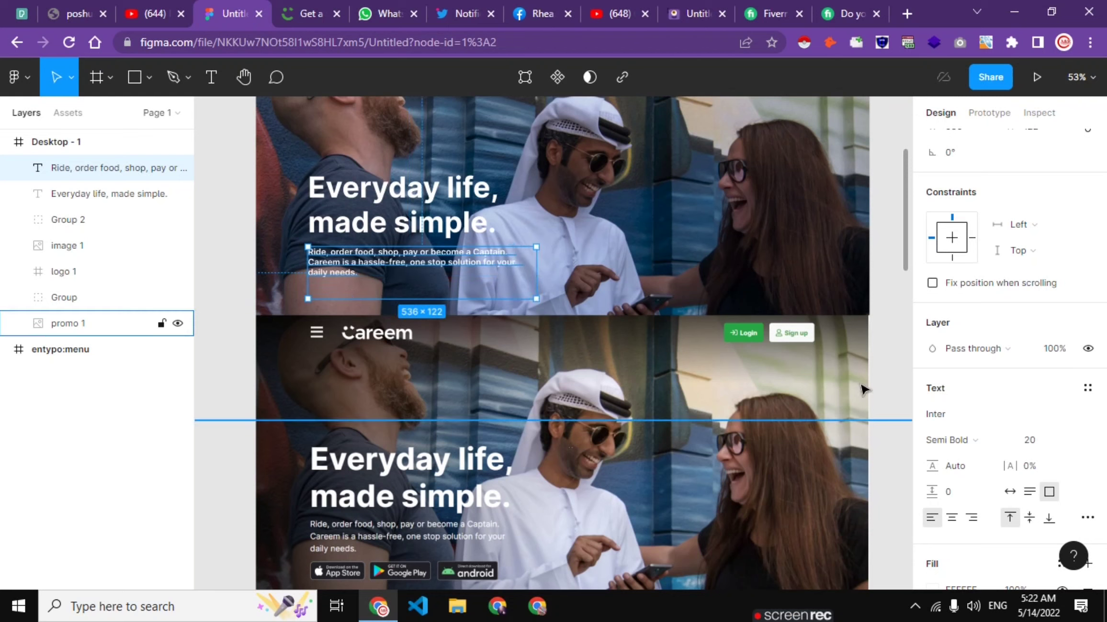
Raise the hero paragraph's spacing step by step to about 10.
scroll(986, 440, down, 2)
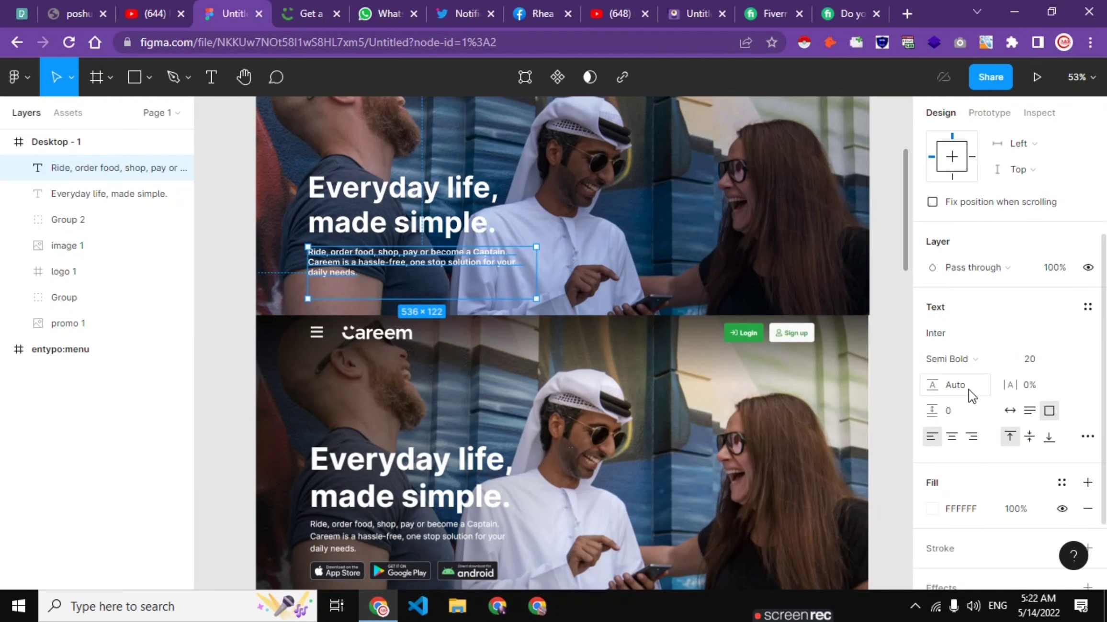
click(970, 410)
key(Up)
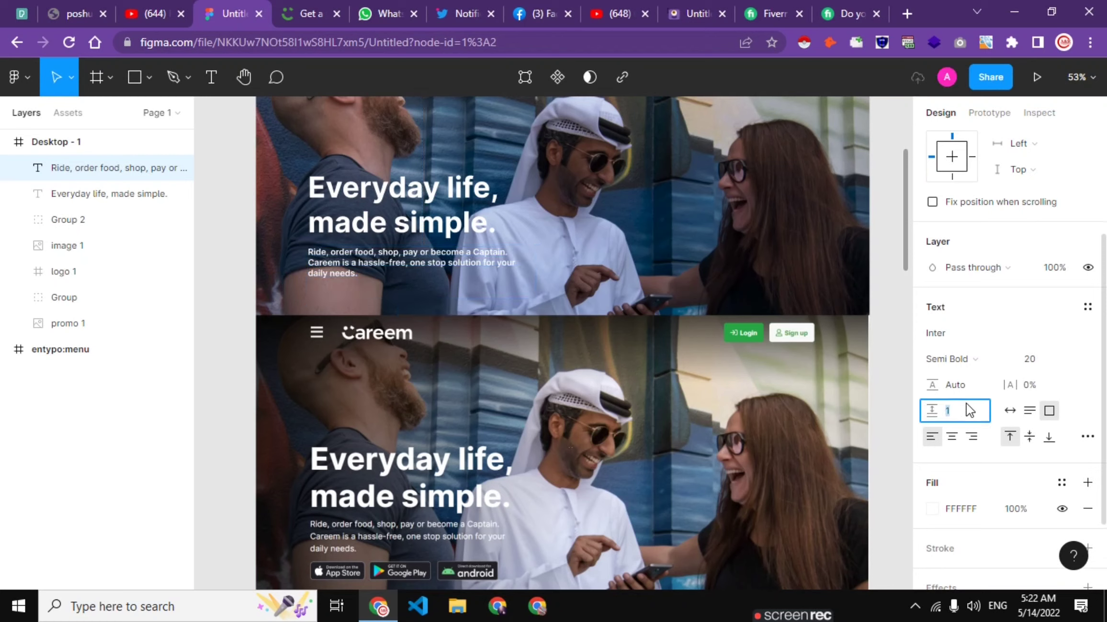
key(Up)
key(Up)
key(Up)
key(Up)
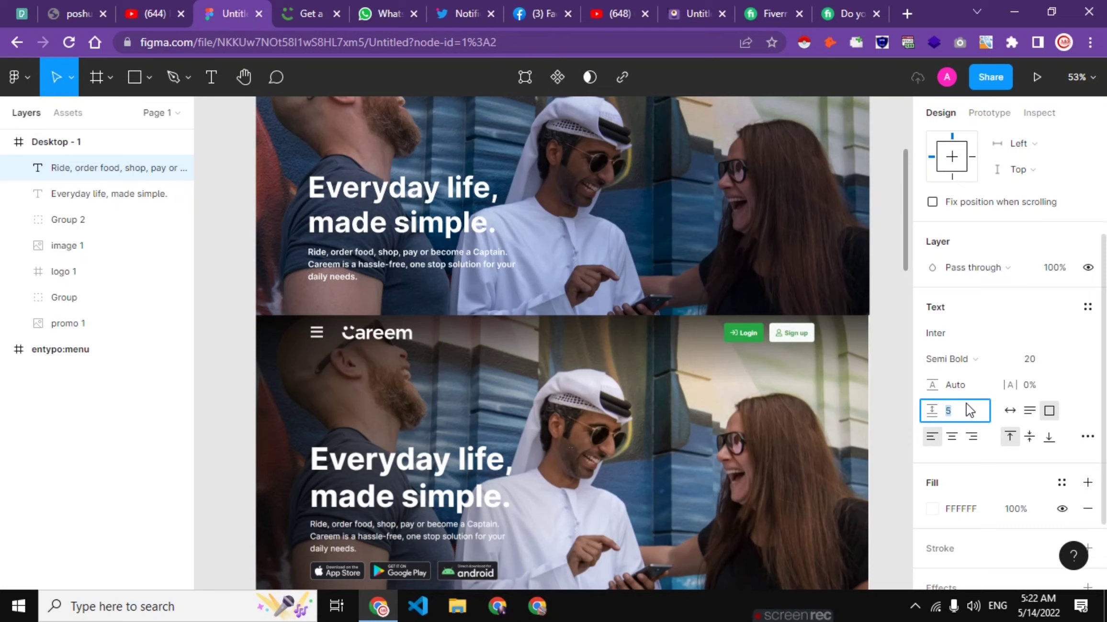
key(Up)
key(Up)
key(Up)
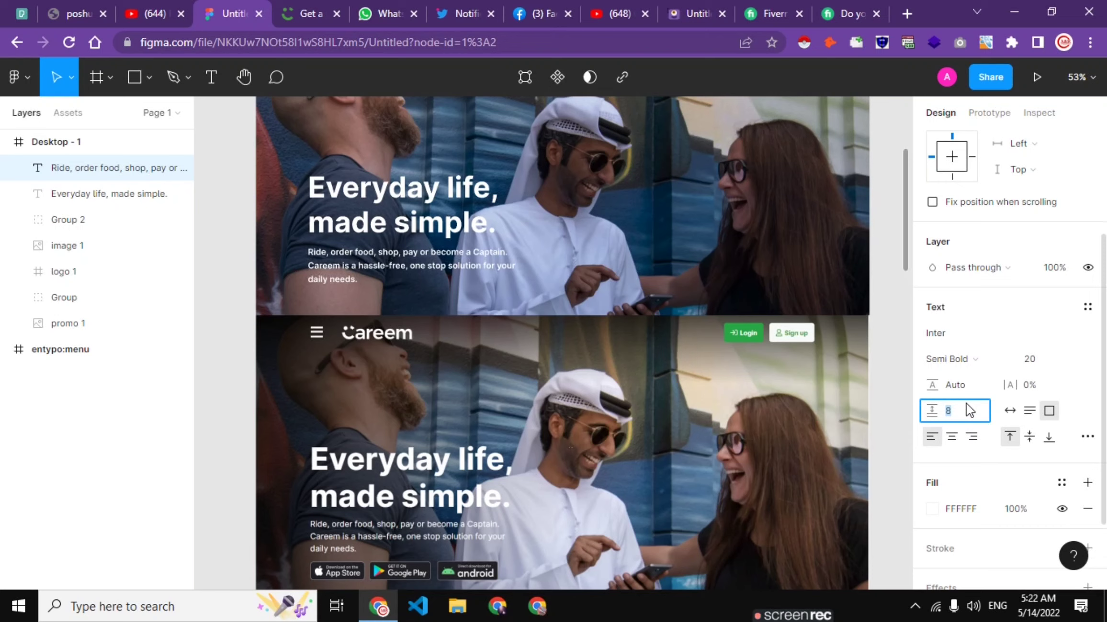
key(Up)
key(Up)
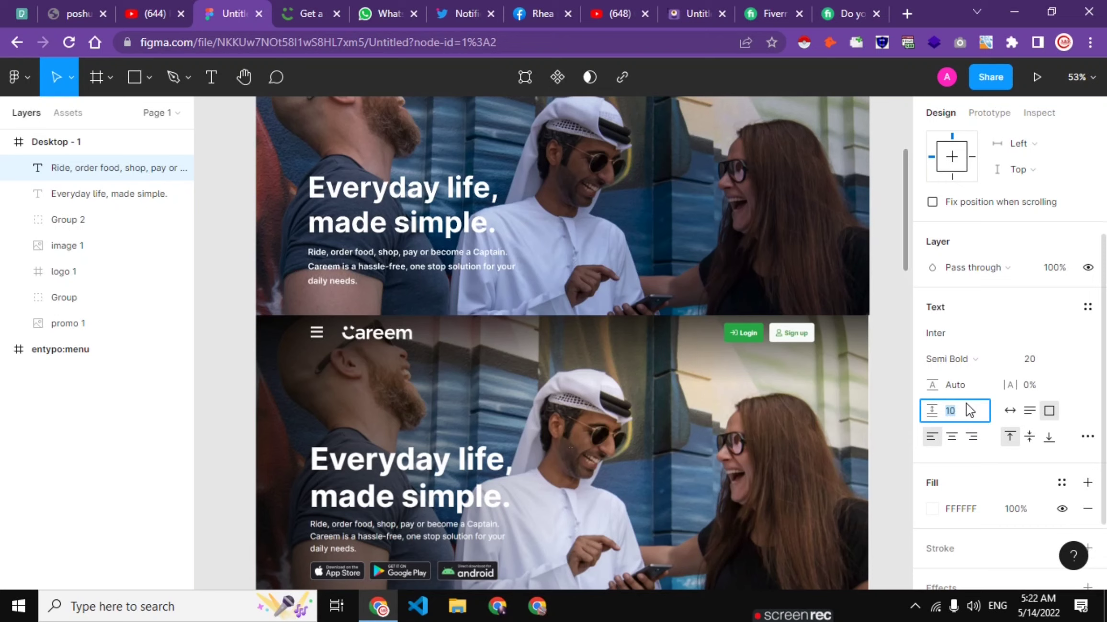
key(Up)
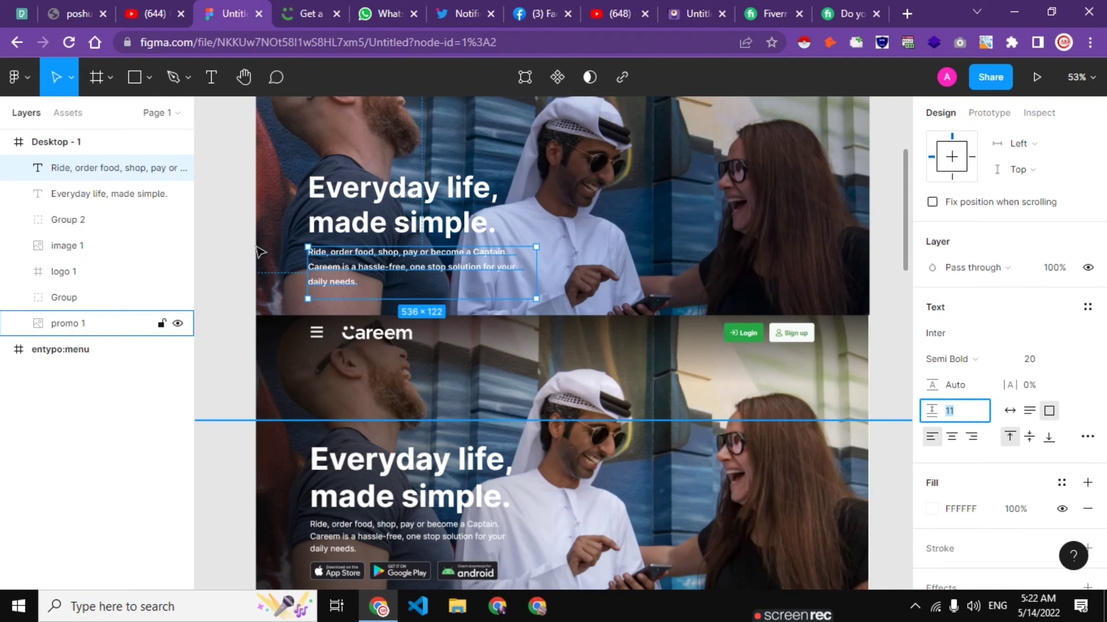
click(245, 260)
Move the reference screenshot further down to Y 726 in the Desktop frame.
scroll(499, 218, down, 1)
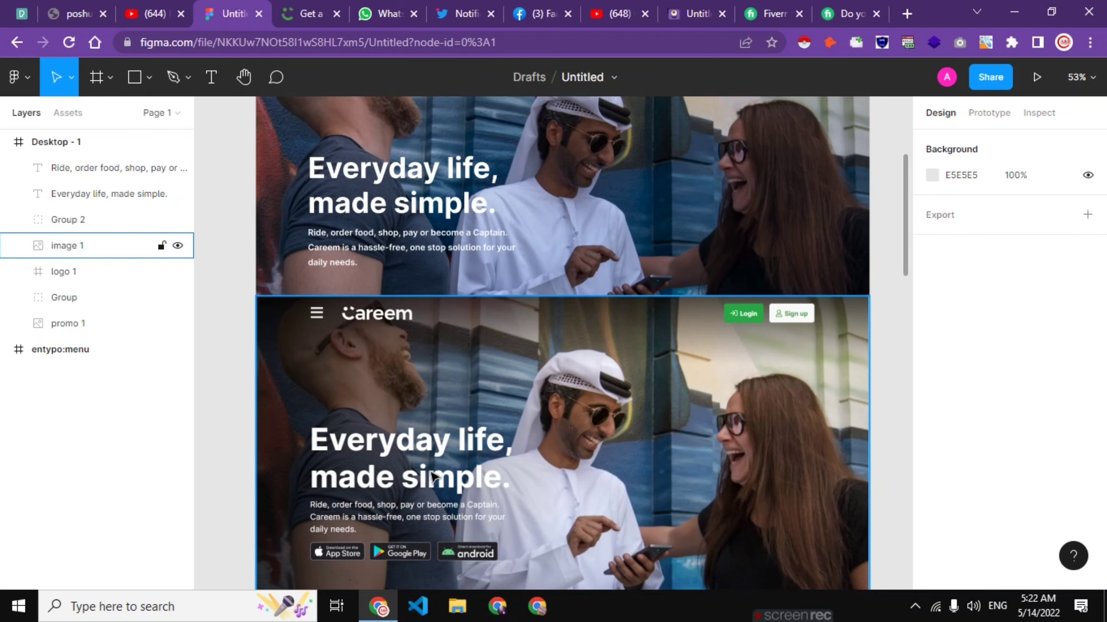
drag(439, 346, 444, 388)
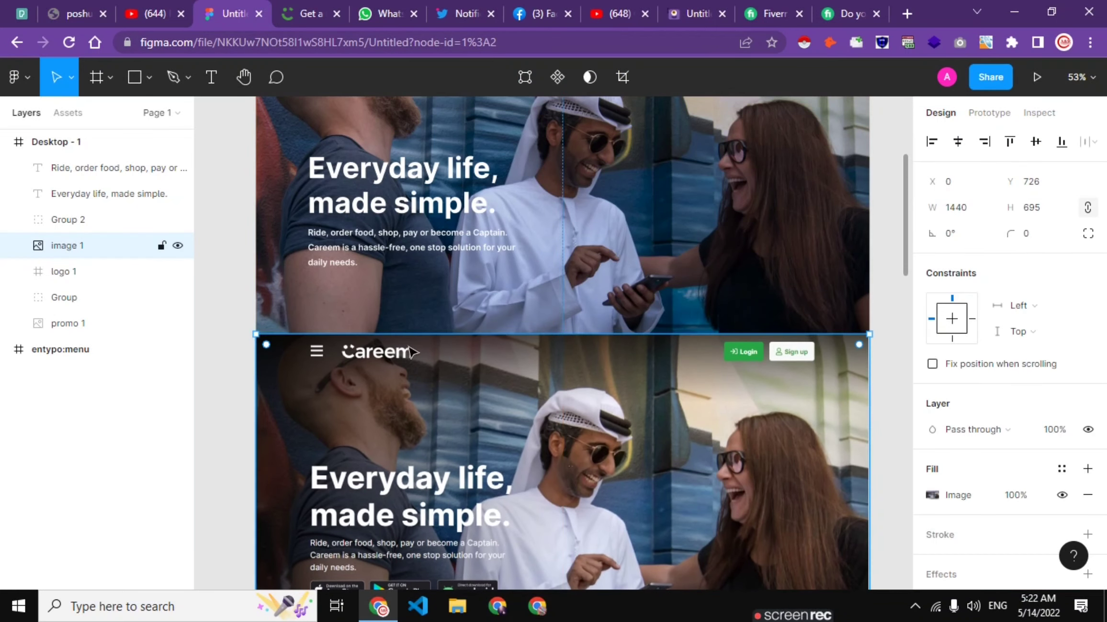
scroll(417, 421, down, 3)
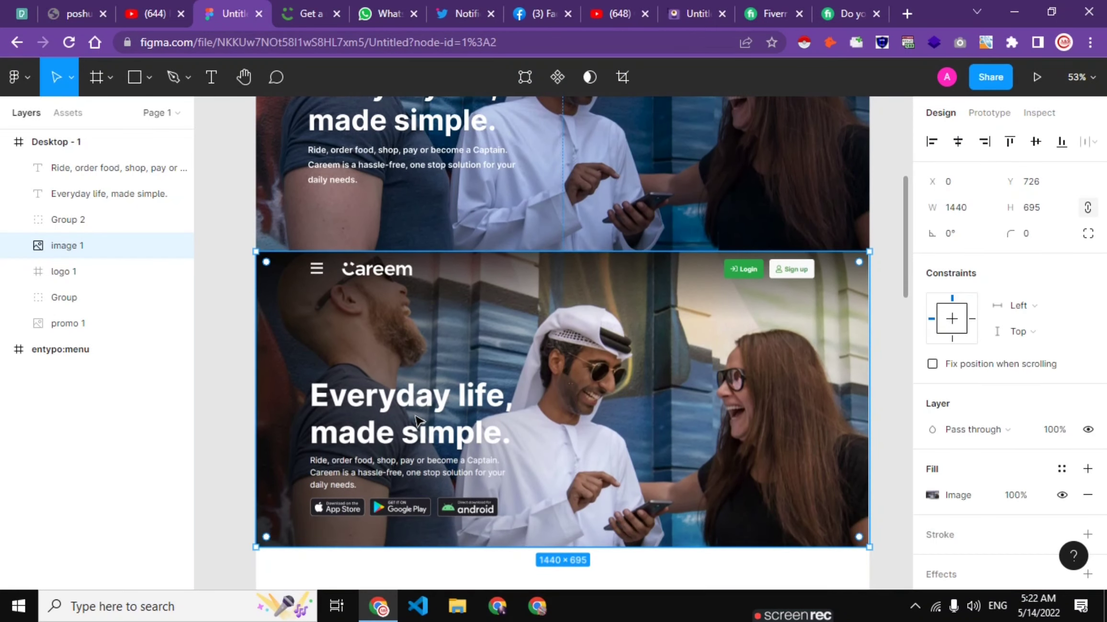
Select google-play-button, app-store-button and android-button-direct1 in the figma folder and drag them into Figma.
click(1014, 14)
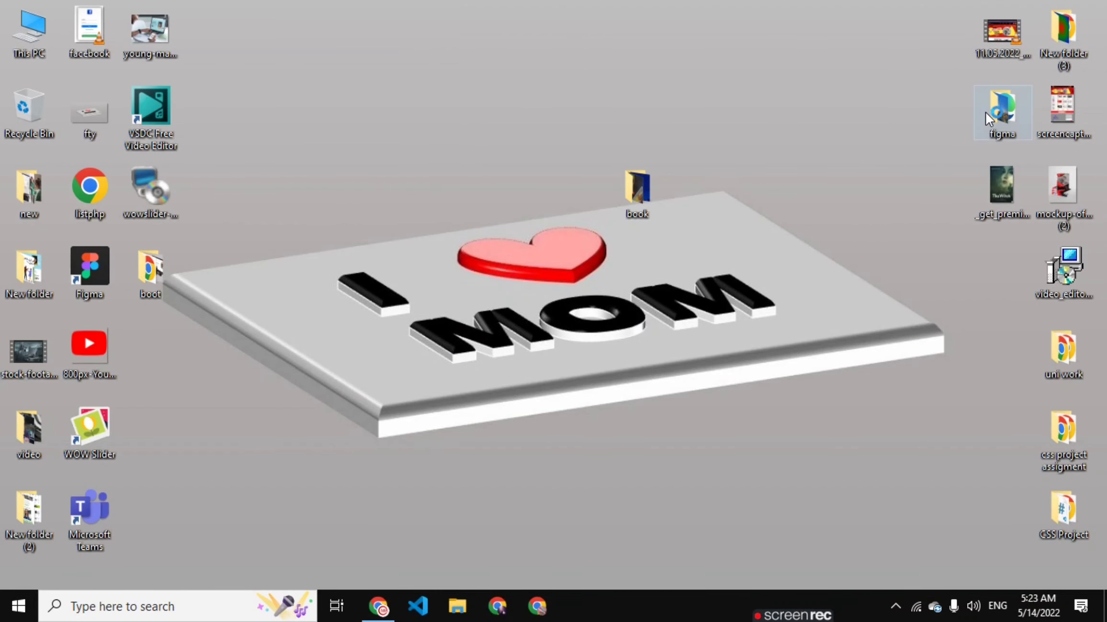
double_click(1019, 119)
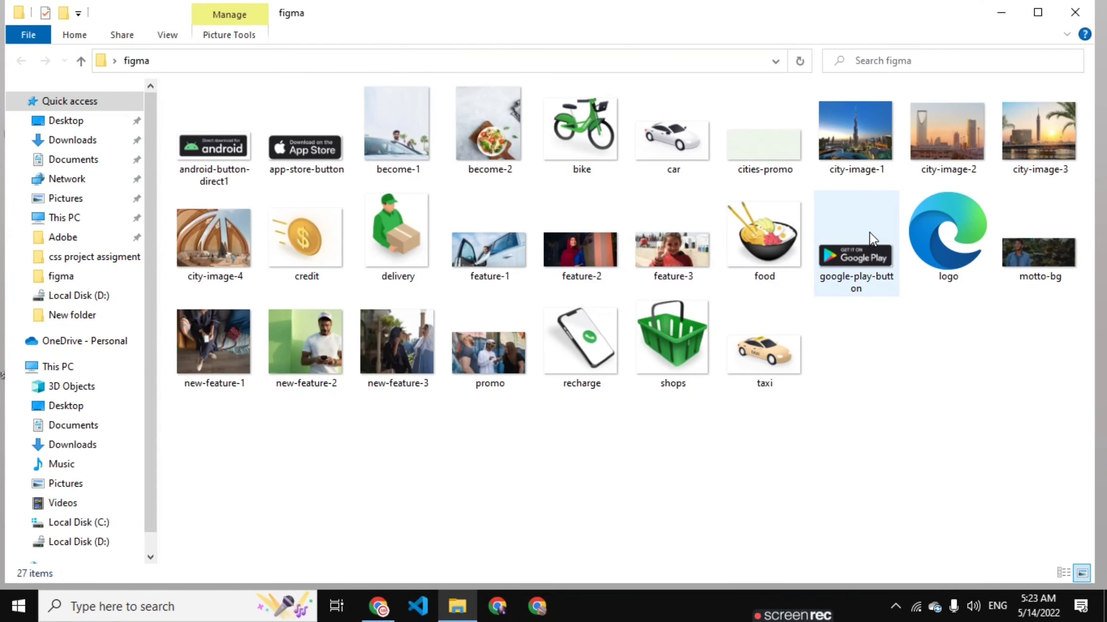
click(868, 257)
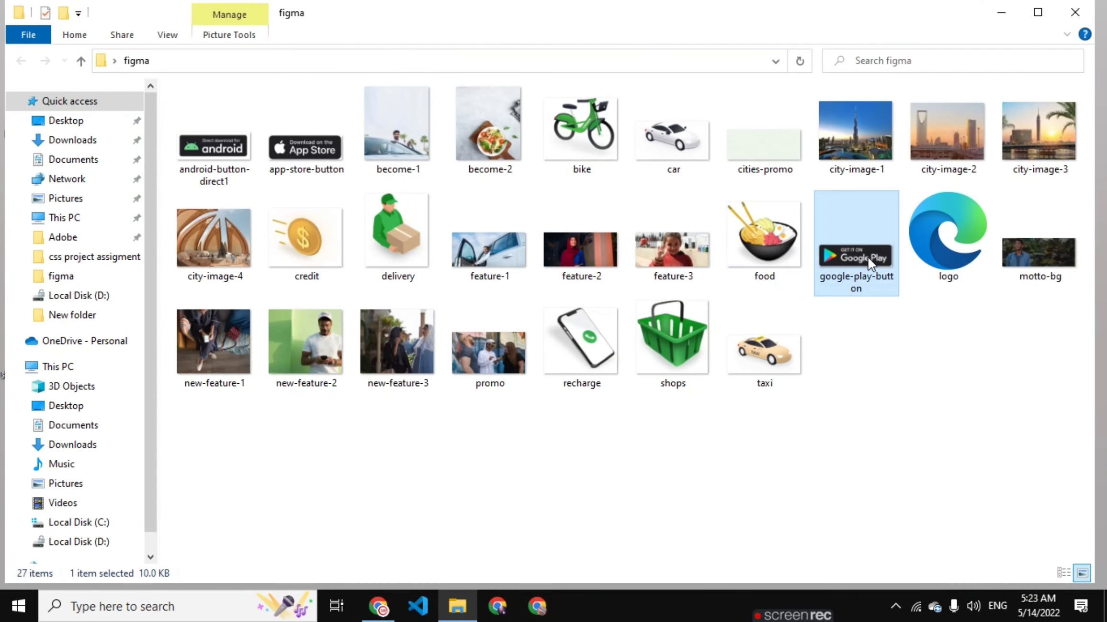
ctrl+click(324, 160)
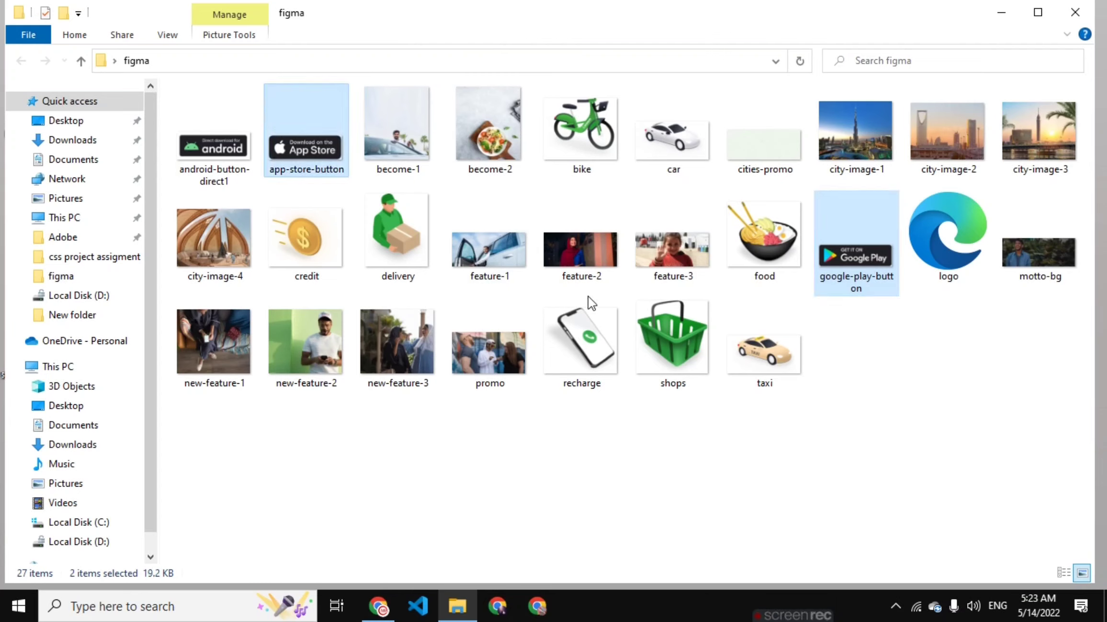
ctrl+click(232, 161)
mouse_move(236, 152)
mouse_down()
mouse_move(379, 603)
mouse_move(457, 353)
mouse_up()
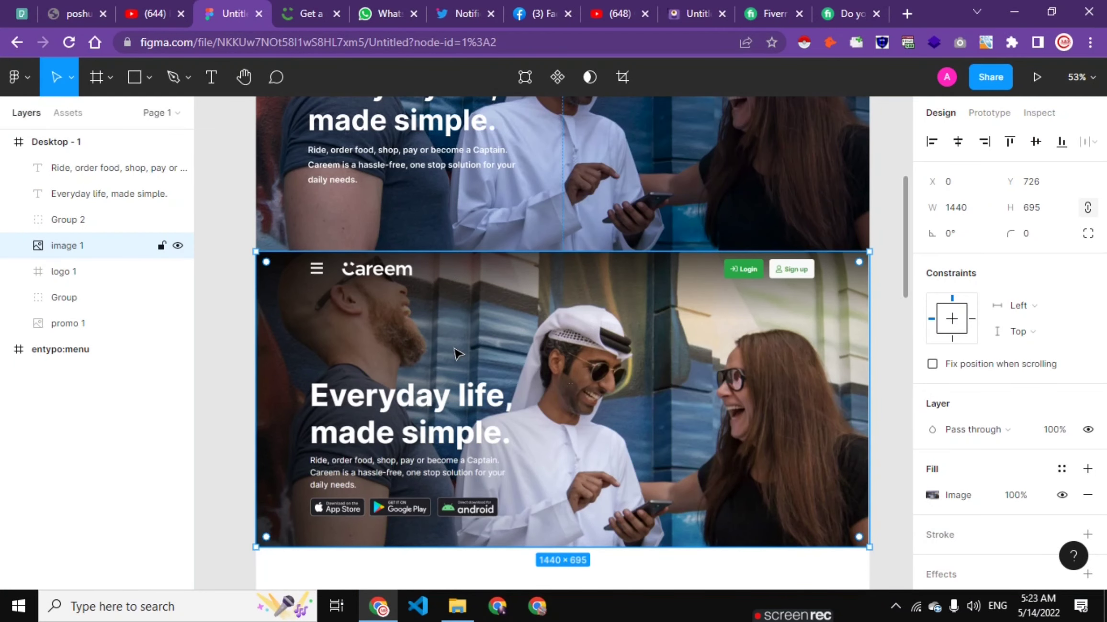
Drag the image 1 reference screenshot up over the Desktop - 1 hero frame at X 227, Y 0.
scroll(458, 353, down, 2)
scroll(457, 354, down, 2)
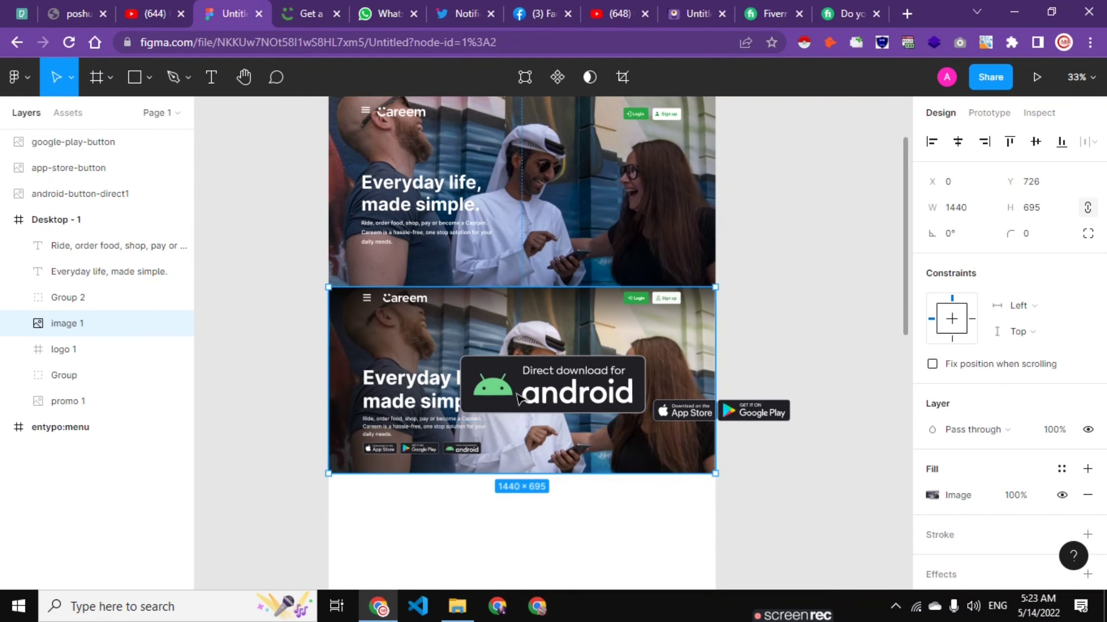
drag(540, 459, 539, 488)
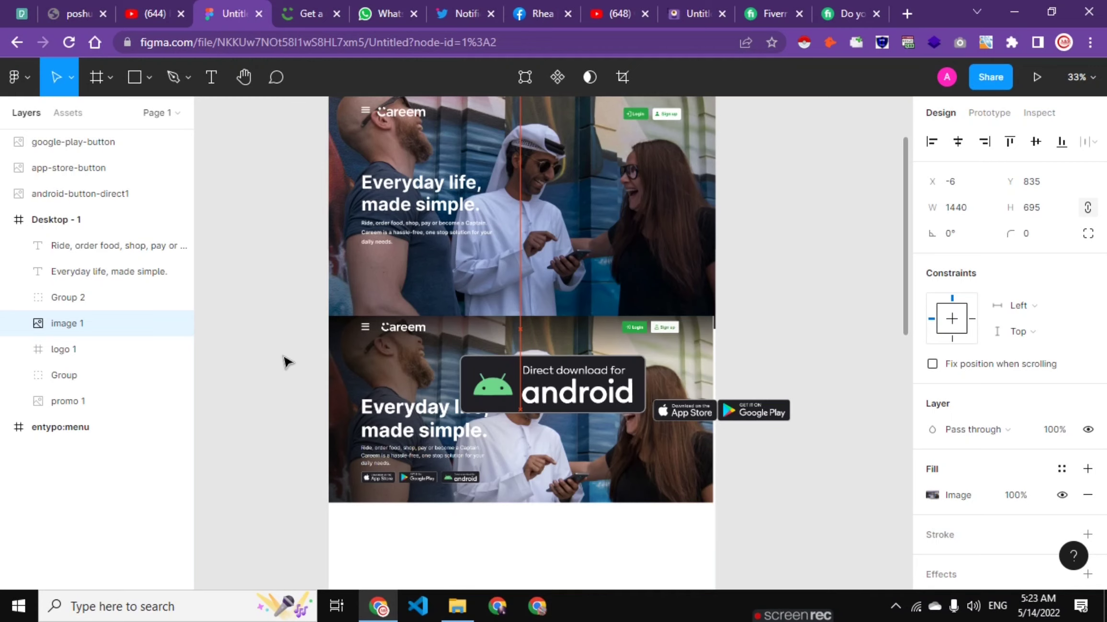
key(Escape)
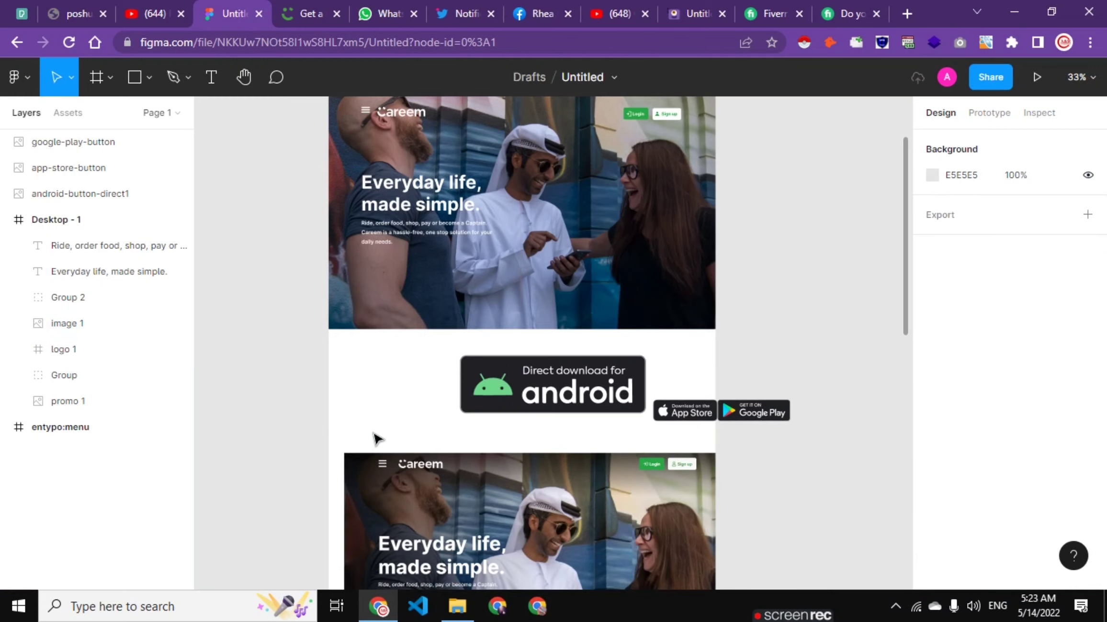
mouse_move(416, 496)
mouse_down()
mouse_move(575, 439)
mouse_move(590, 308)
mouse_move(469, 304)
mouse_up()
scroll(575, 288, up, 3)
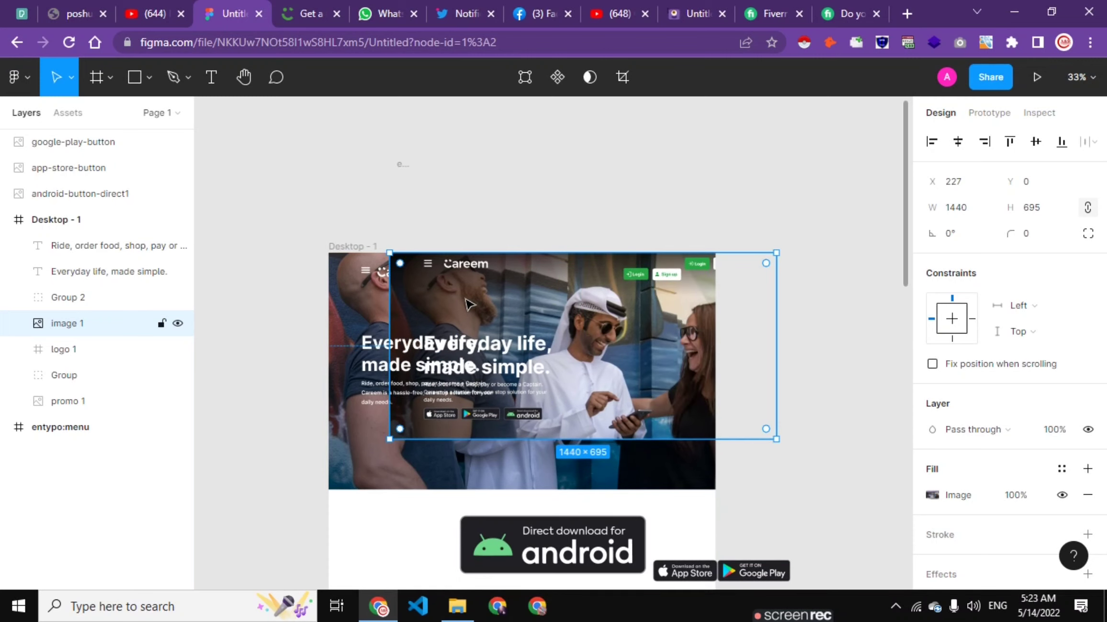
Crop the promo 1 background photo's bottom so it measures 1727 × 754.
click(425, 460)
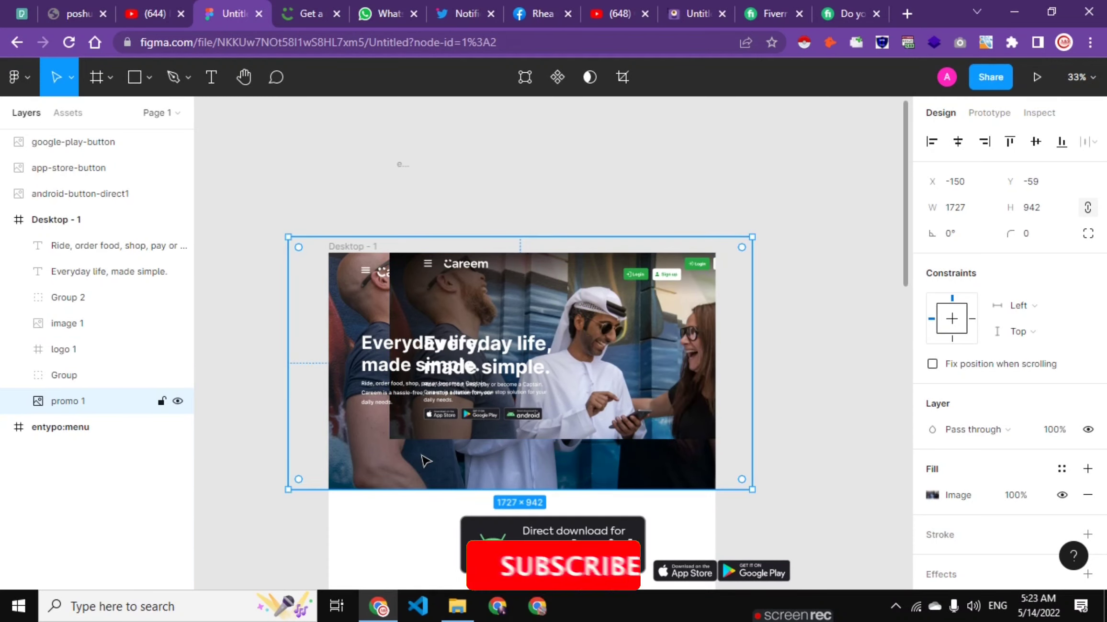
double_click(425, 460)
click(740, 242)
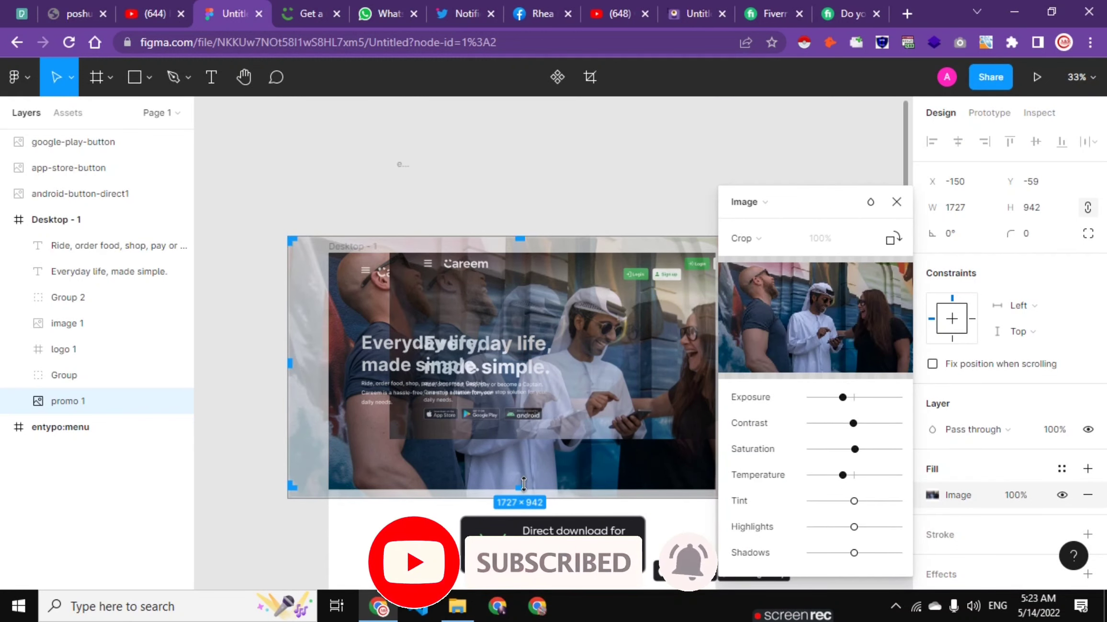
drag(524, 485, 520, 436)
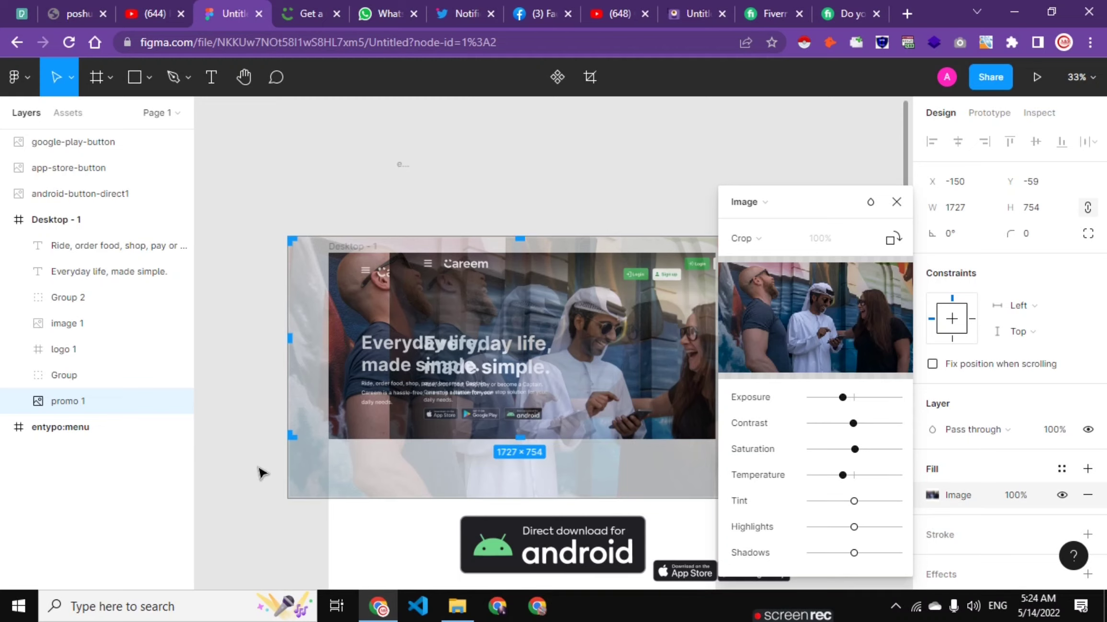
key(Escape)
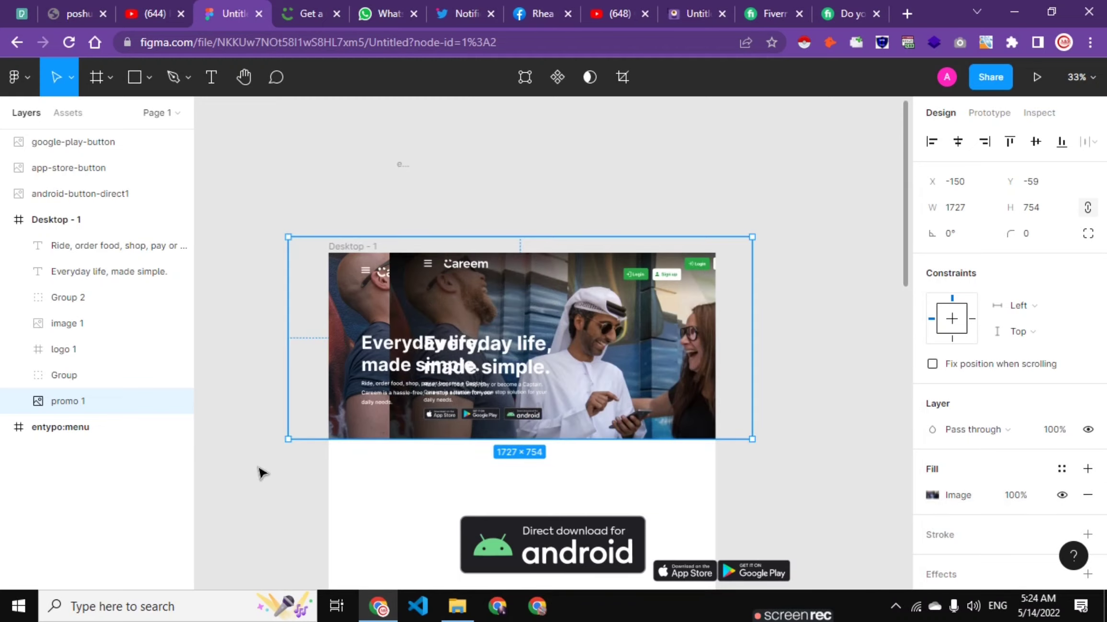
click(796, 285)
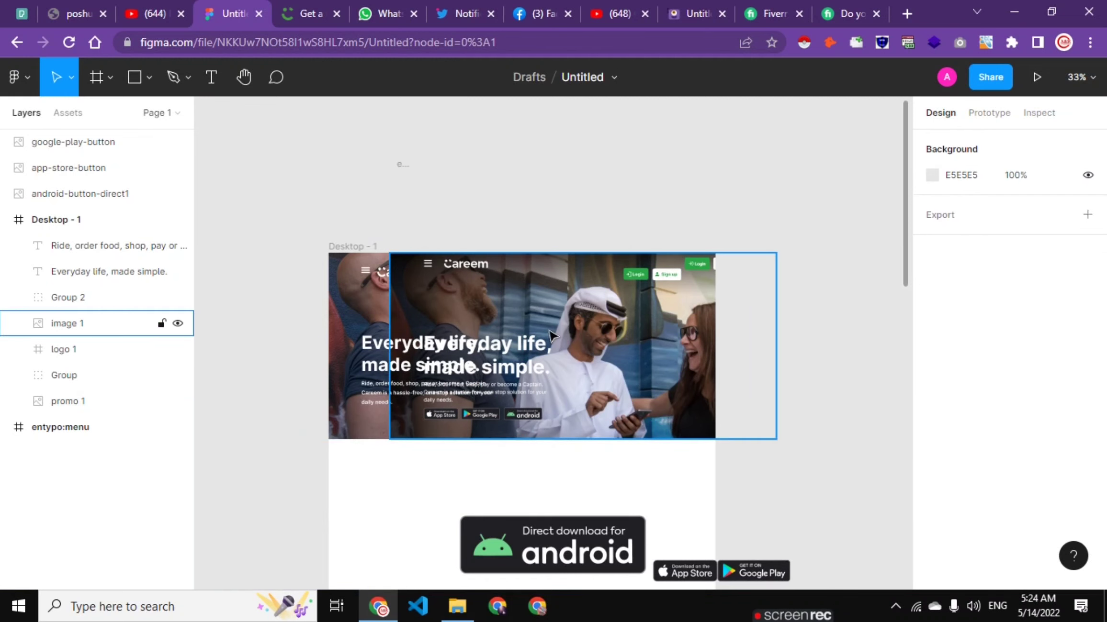
Move the image 1 reference screenshot back below the hero to Y 930.
click(67, 324)
drag(636, 287, 561, 535)
scroll(562, 535, down, 3)
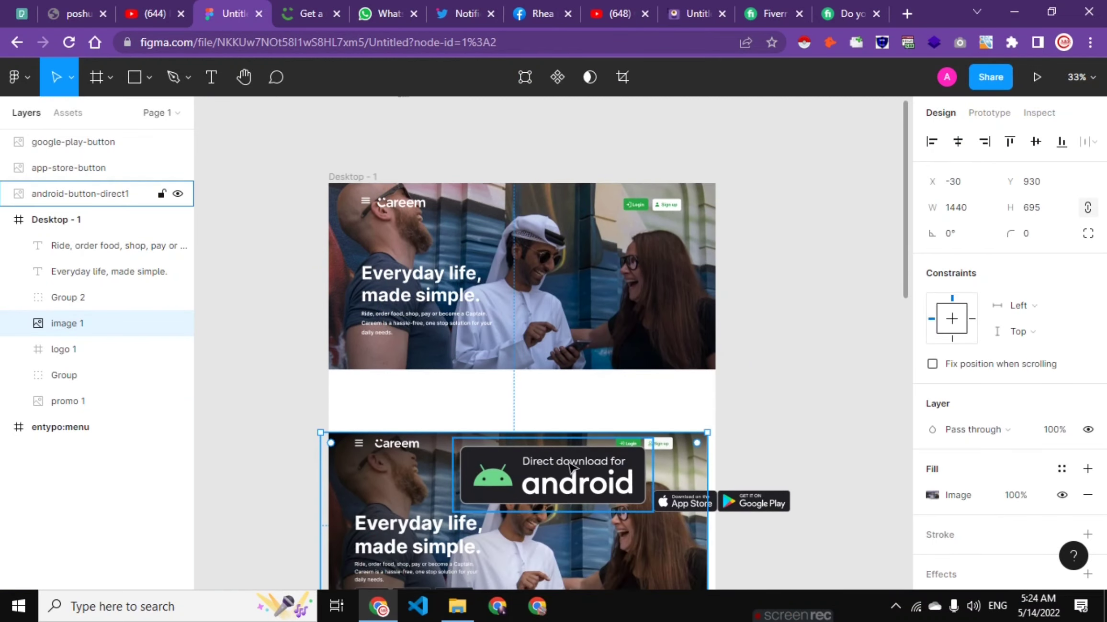
click(565, 464)
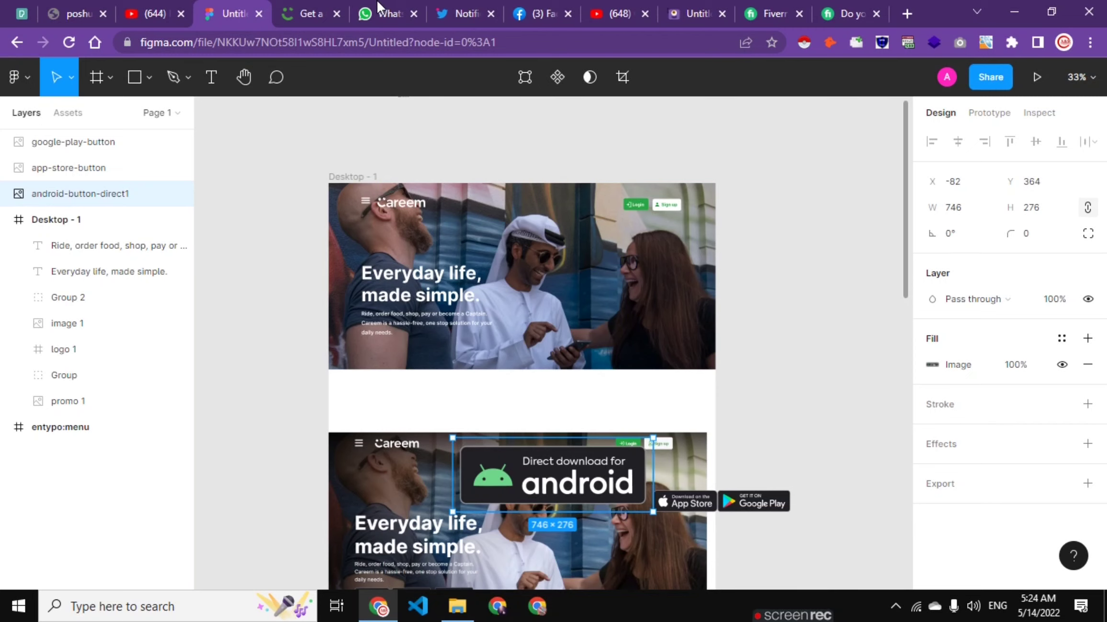
Compare the Figma hero against the live careem.com page.
click(335, 10)
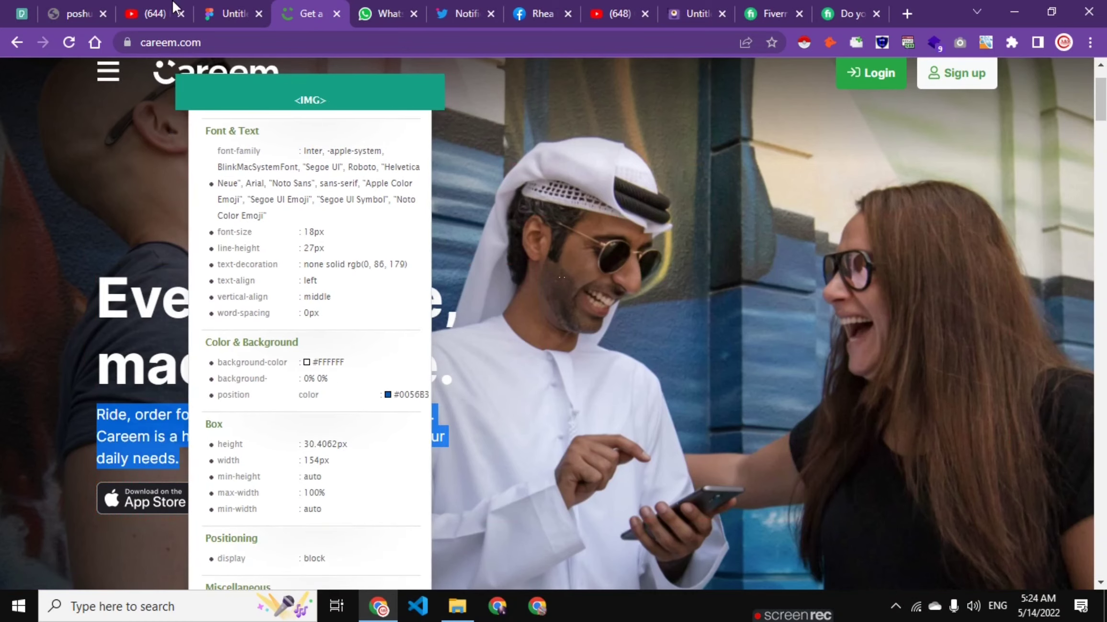
click(225, 10)
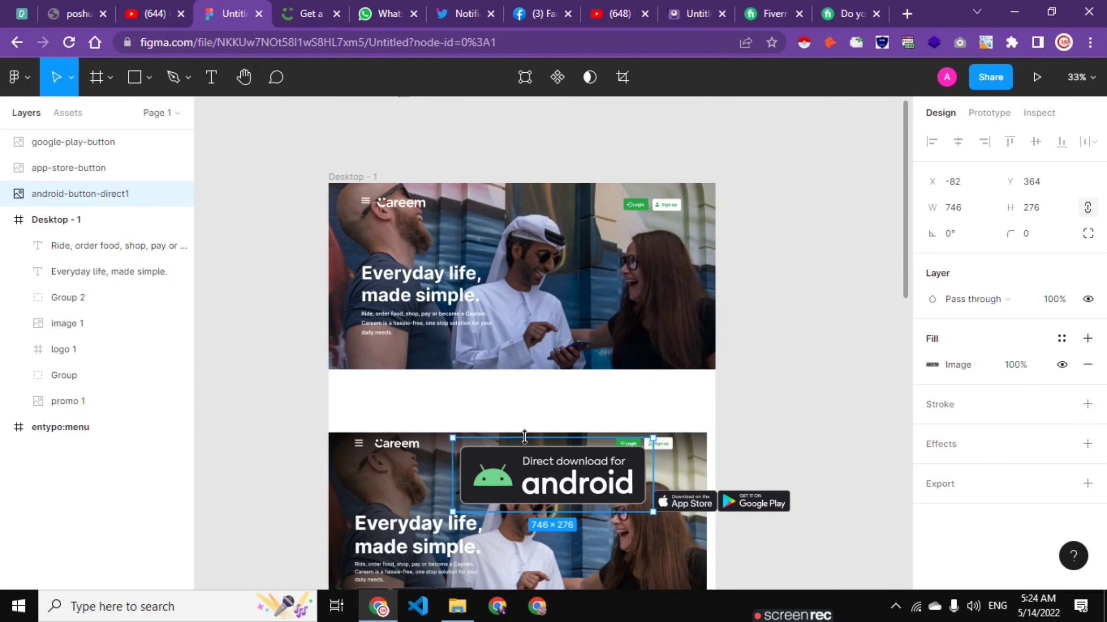
scroll(531, 426, up, 2)
click(309, 6)
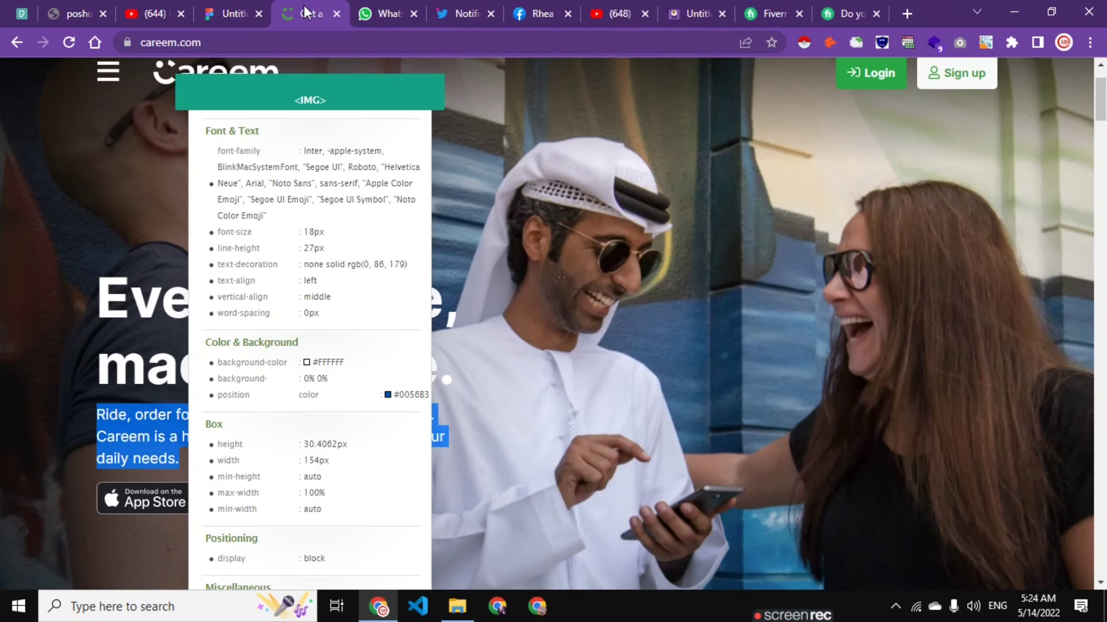
click(230, 13)
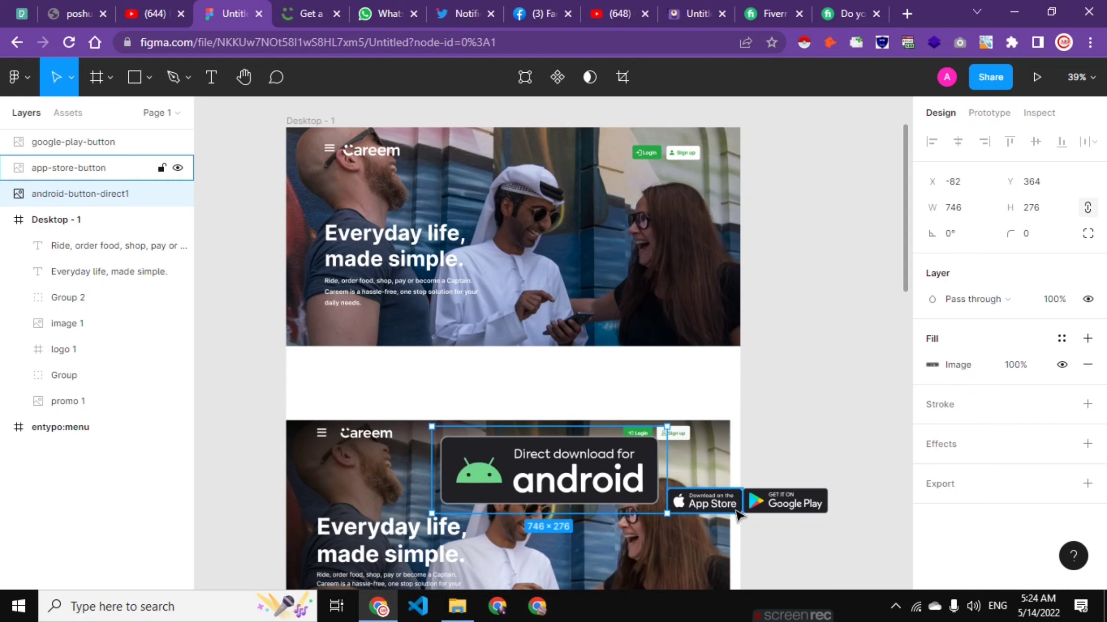
Move the App Store button under the hero paragraph and resize it to 120 × 40.
click(69, 167)
mouse_move(702, 489)
mouse_down()
mouse_move(532, 378)
mouse_move(369, 324)
mouse_up()
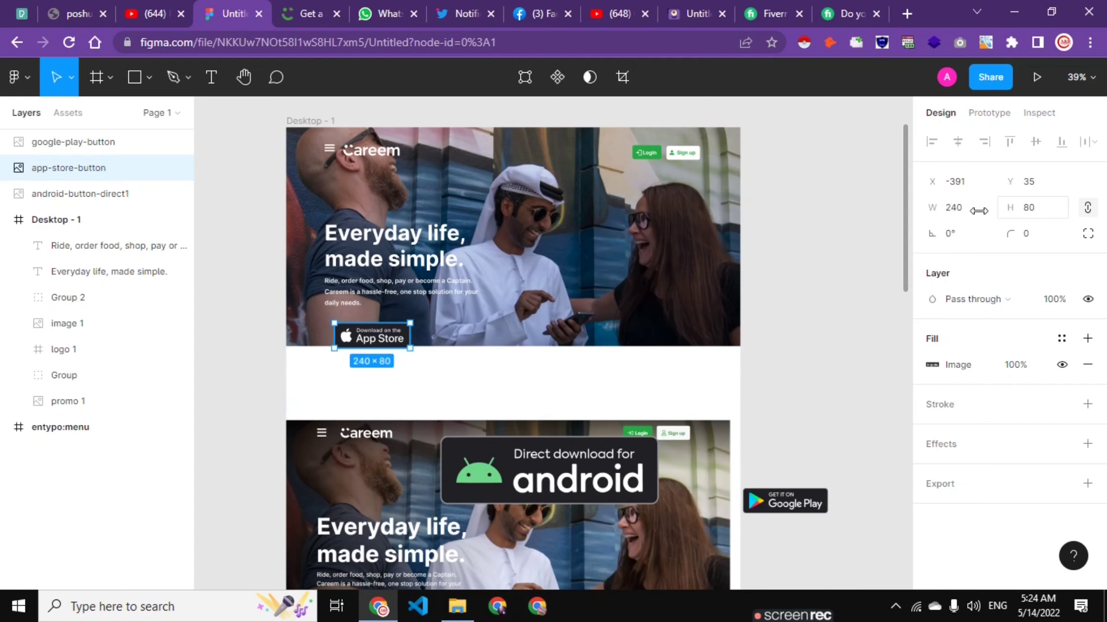
click(305, 6)
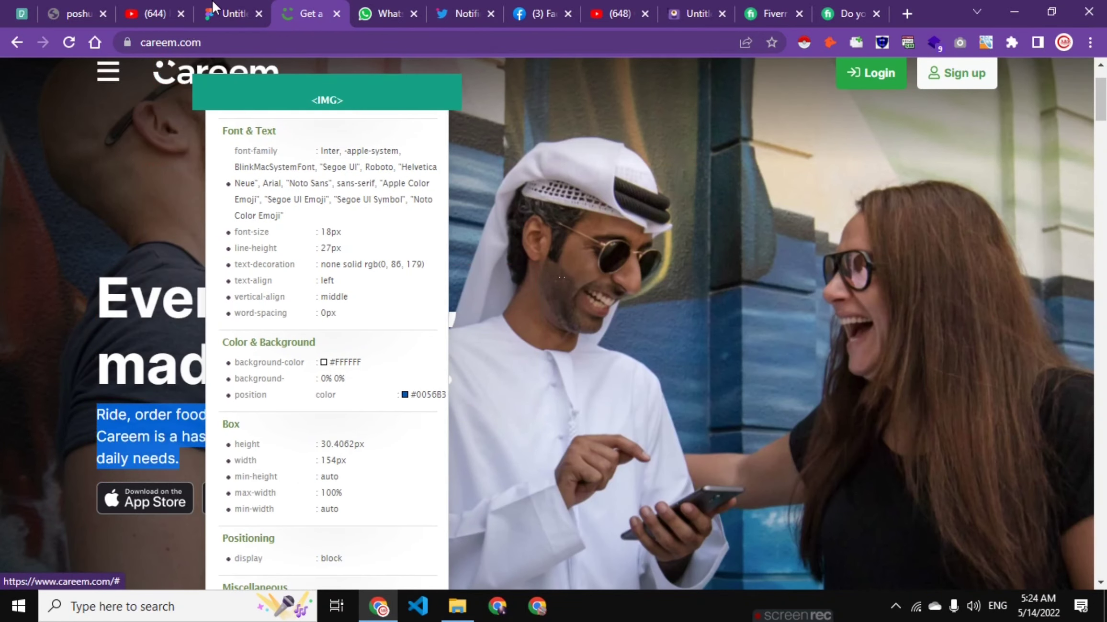
click(230, 13)
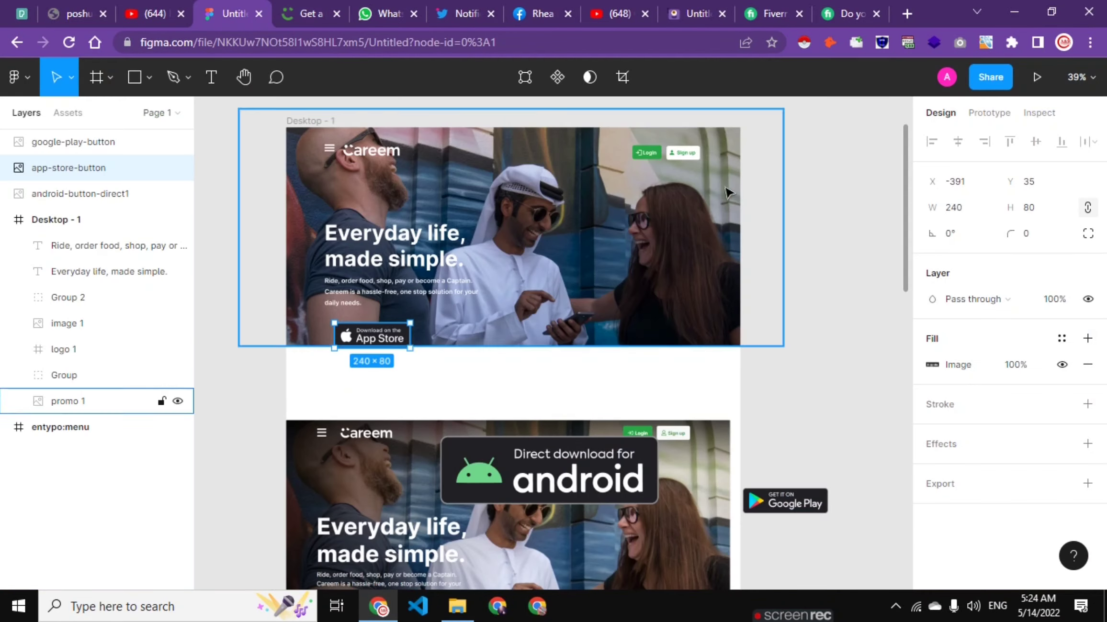
click(1026, 211)
text(60)
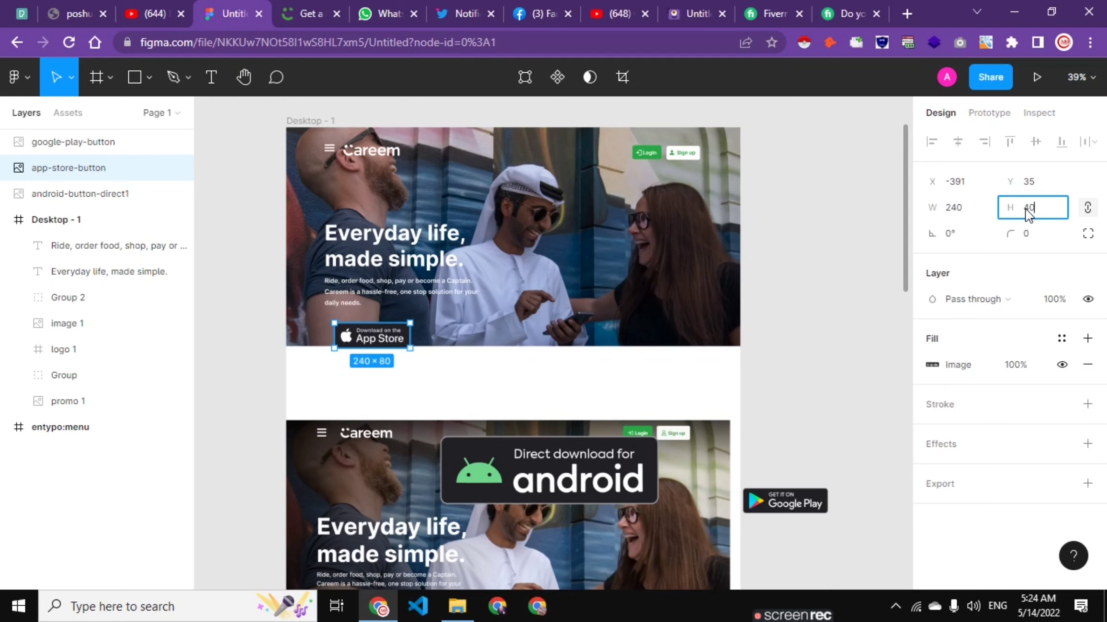
key(Return)
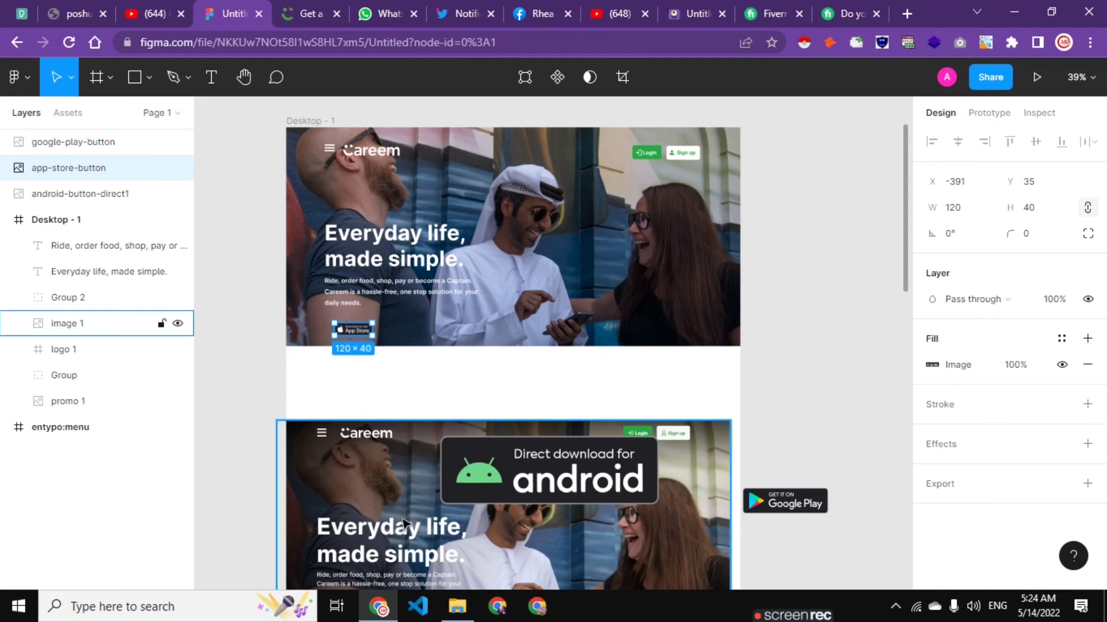
Snap the reference screenshot over the hero at Y 0, nudge it left, and reposition App Store.
drag(391, 488, 581, 229)
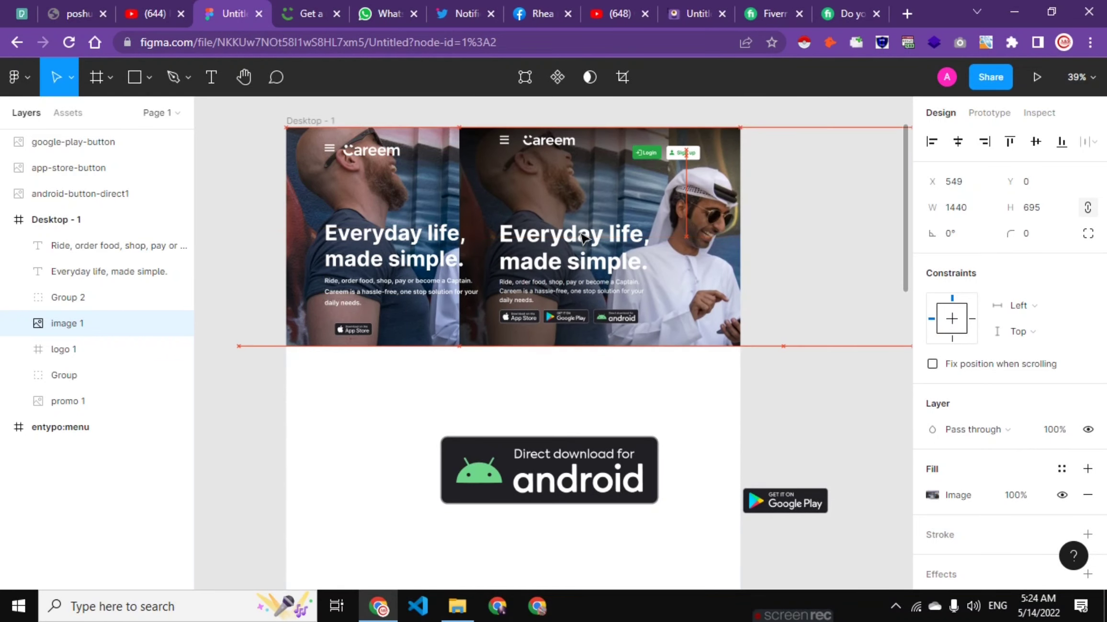
drag(581, 229, 580, 223)
ctrl+scroll(315, 396, up, 3)
ctrl+scroll(410, 362, up, 2)
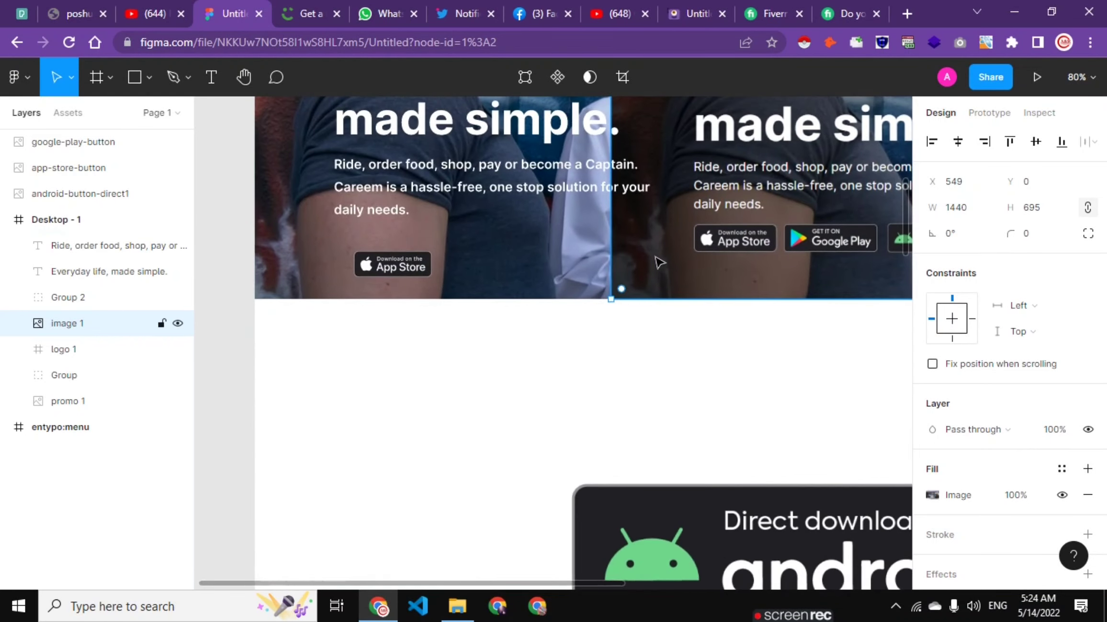
key(Left)
key(Left)
key(Left)
key(Left)
key(Left)
key(Left)
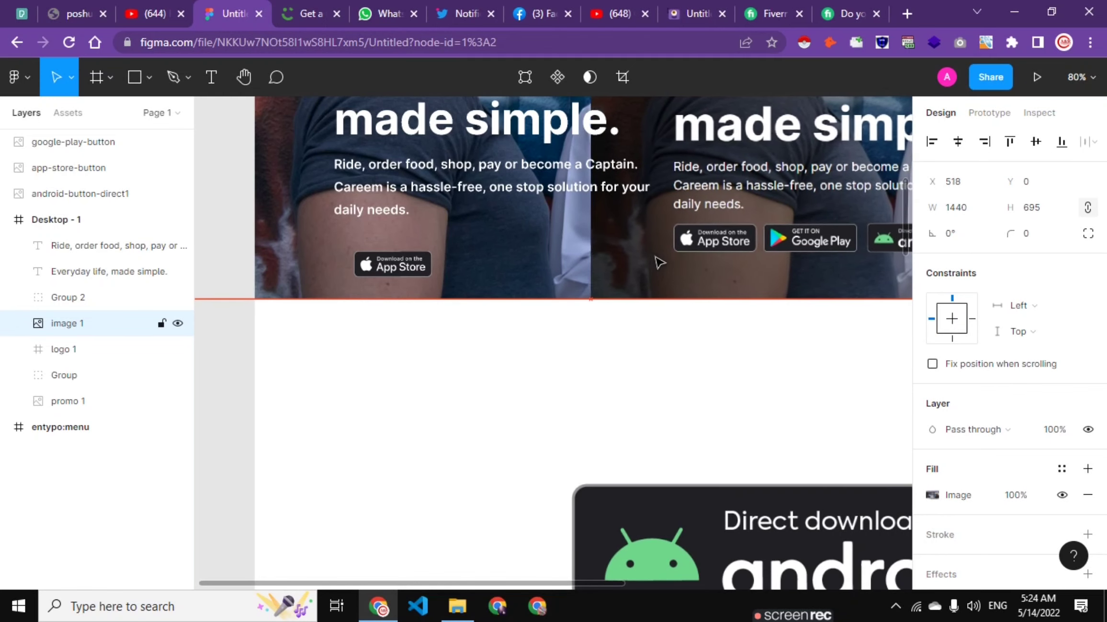
key(Left)
key(Left)
key(Left)
key(Left)
key(Left)
key(Left)
key(Left)
key(Left)
key(Left)
key(Left)
key(Left)
key(Left)
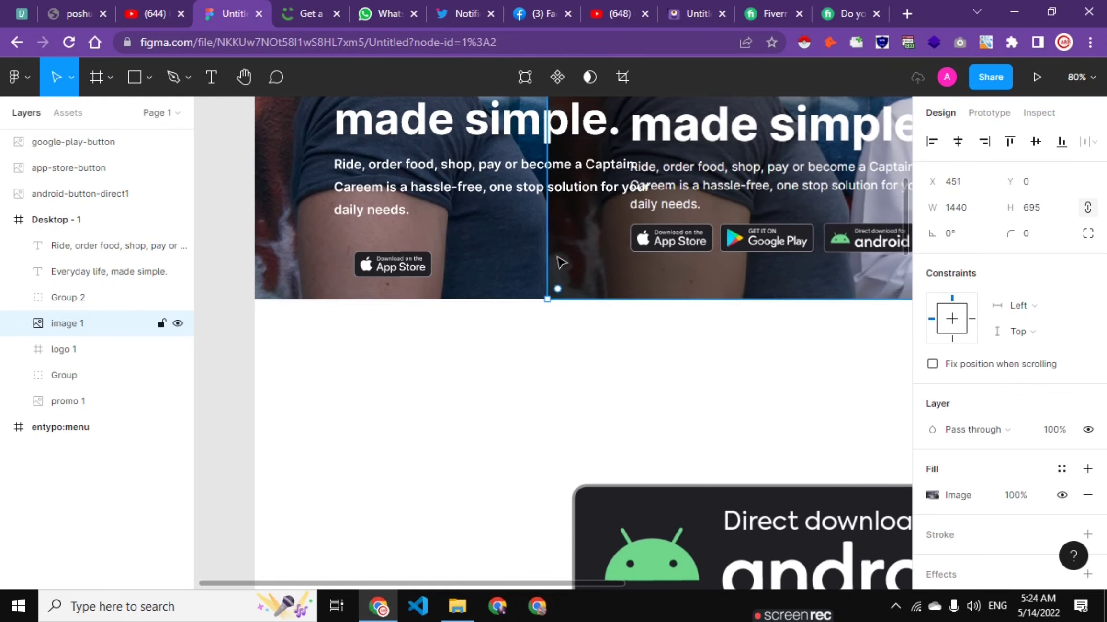
key(Left)
key(Left)
key(Left)
drag(421, 274, 401, 247)
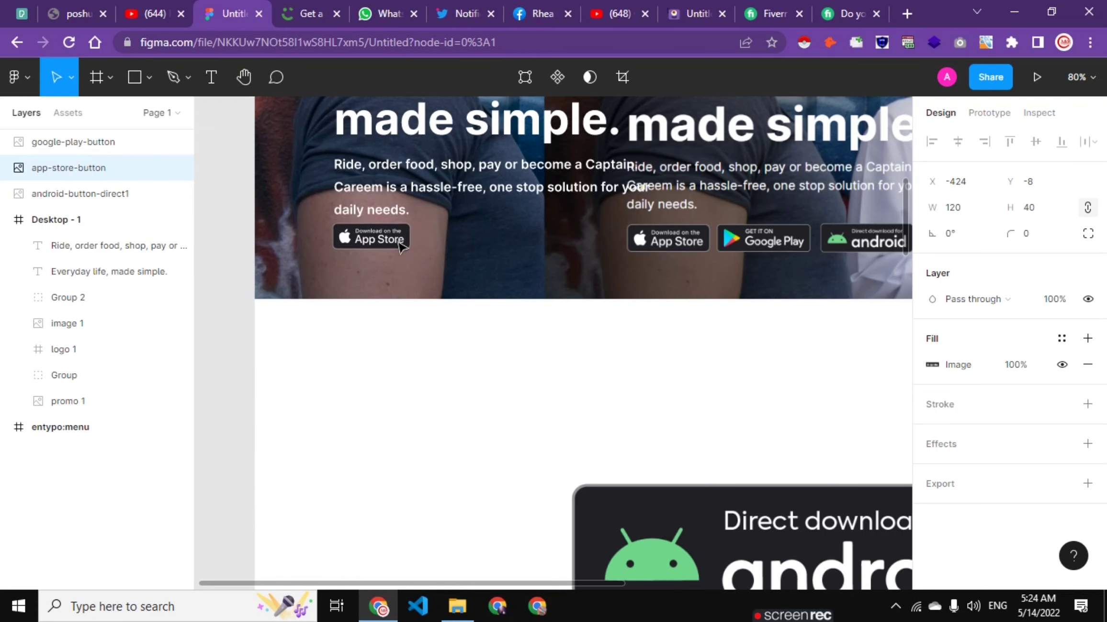
Nudge the App Store button to X -424, Y -5, aligned under the paragraph's start.
drag(401, 247, 614, 246)
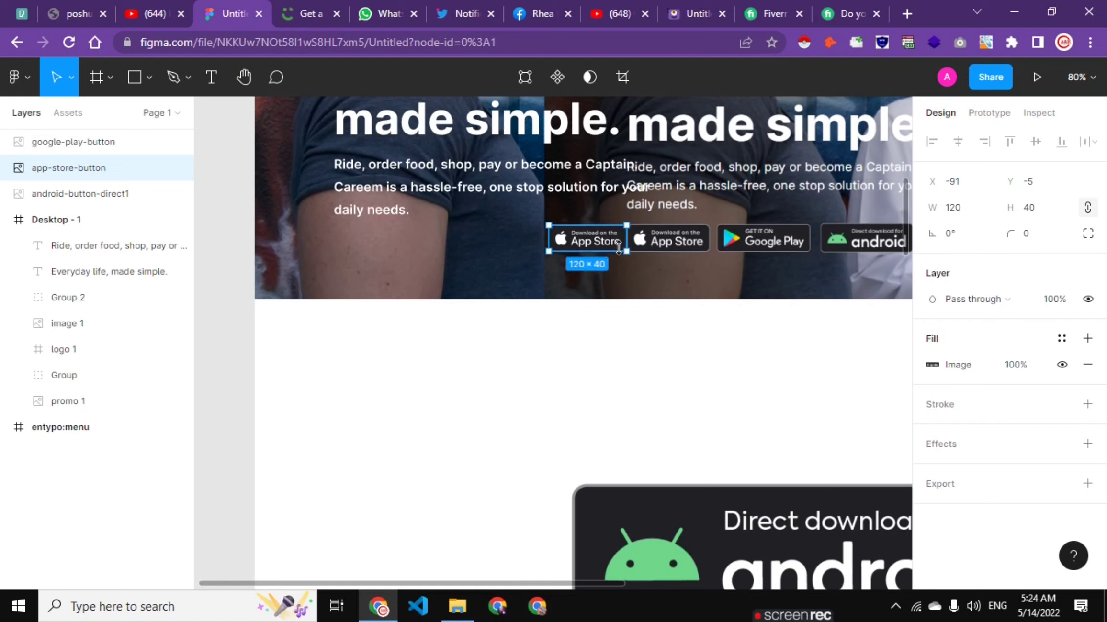
key(Left)
key(Left)
key(Left)
key(Left)
key(Left)
key(Left)
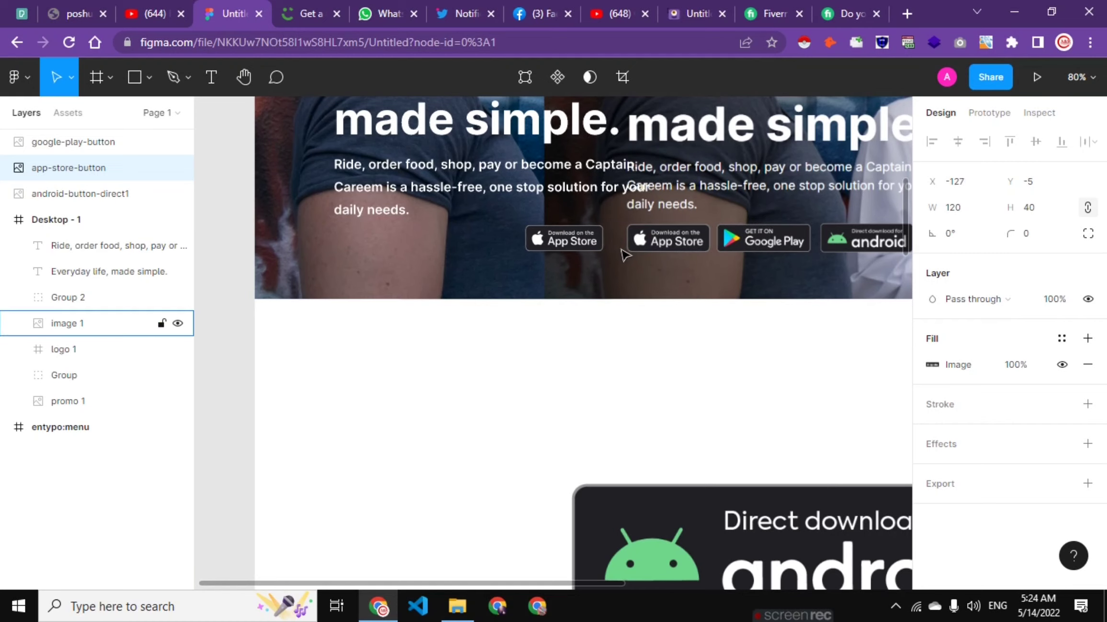
key(Left)
key(Left)
key(Left)
key(Left)
key(Left)
key(Left)
key(Left)
key(Left)
key(Left)
key(Left)
key(Left)
key(Left)
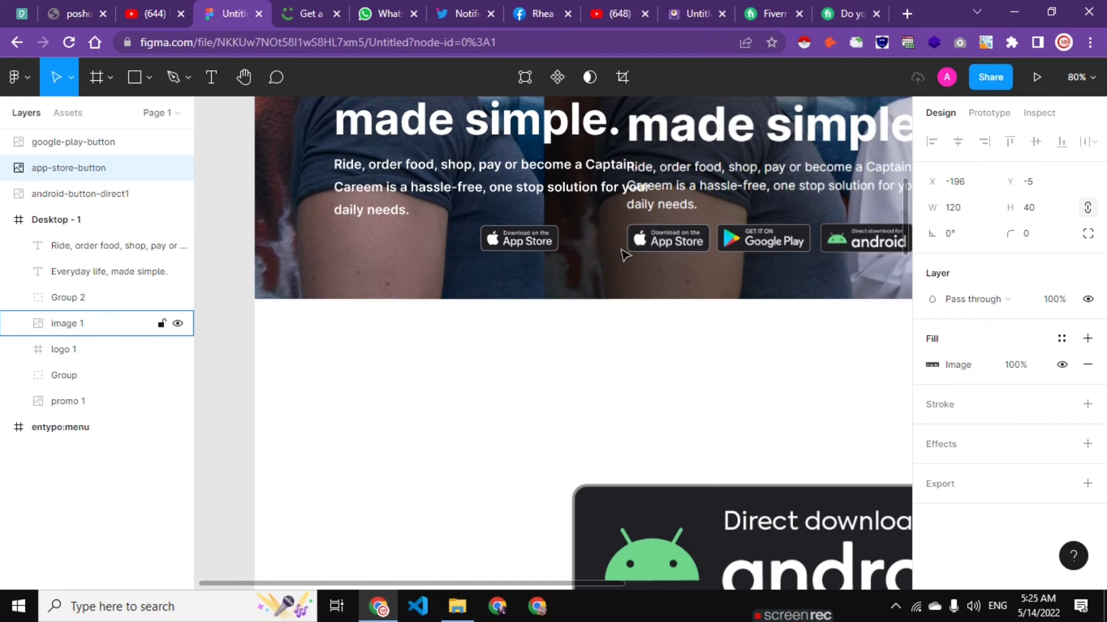
key(Left)
key(Left)
key(Left)
key(Left)
key(Left)
key(Left)
key(Left)
key(Left)
key(Left)
key(Left)
key(Left)
key(Left)
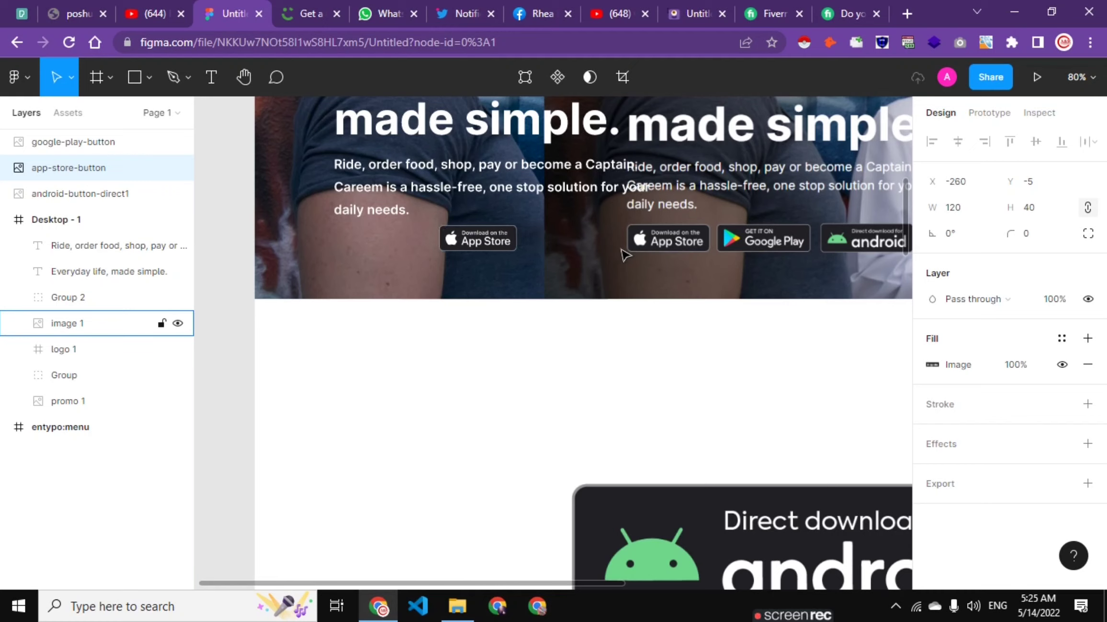
key(Left)
key(Left)
key(Left)
key(Left)
key(Left)
key(Left)
key(Left)
key(Left)
key(Left)
key(Left)
key(Left)
key(Left)
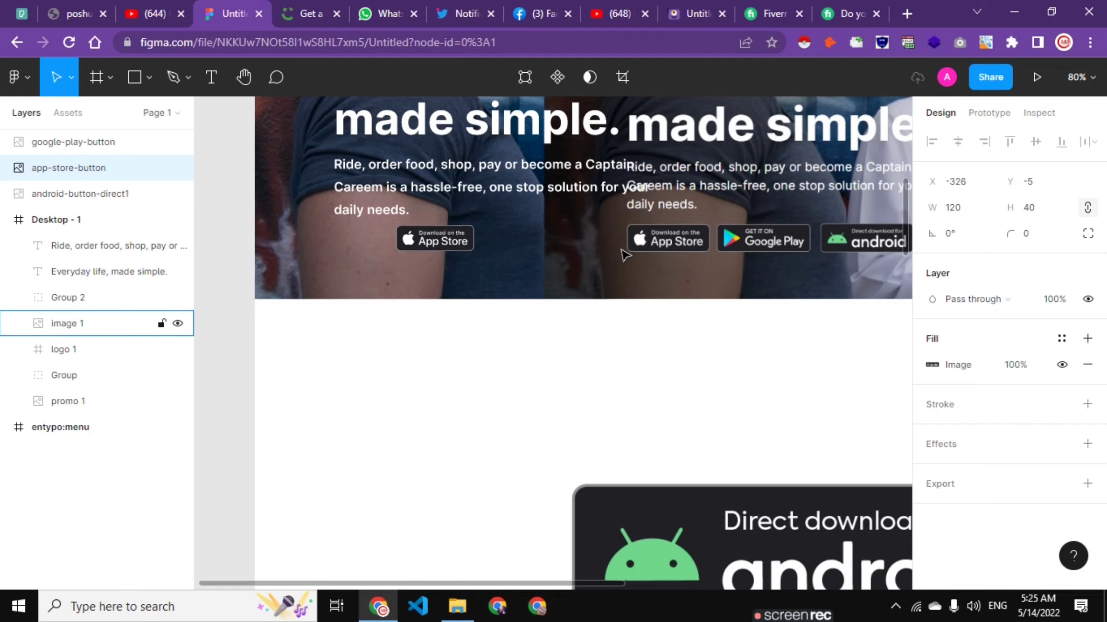
key(Left)
key(Left)
key(Left)
key(Left)
key(Left)
key(Left)
key(Left)
key(Left)
key(Left)
key(Left)
key(Left)
key(Left)
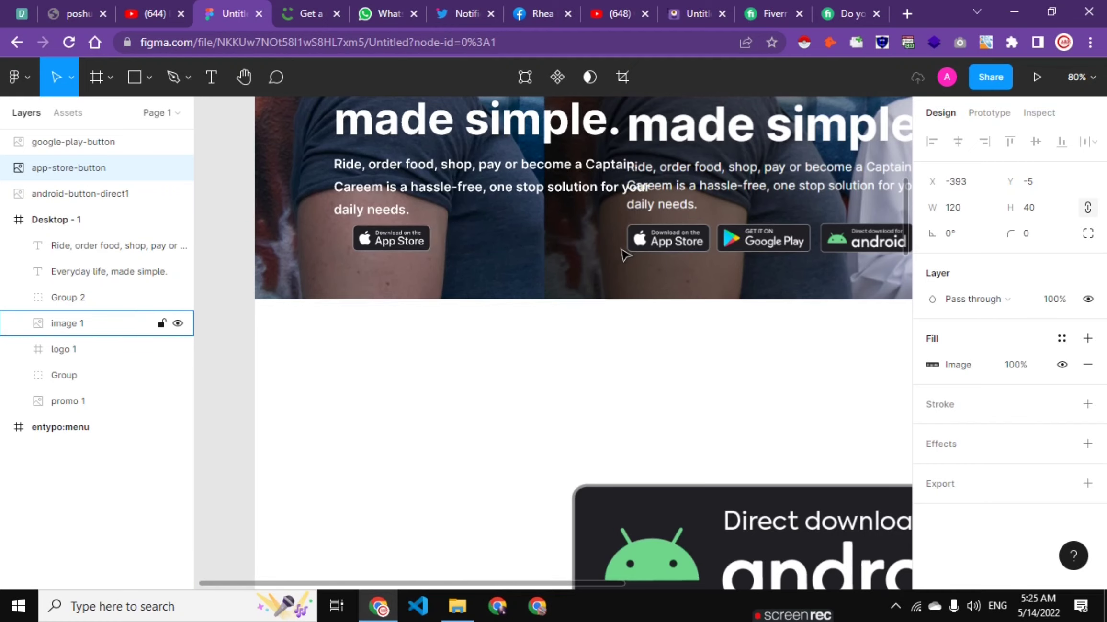
key(Left)
key(Left)
key(Left)
key(Left)
key(Left)
key(Left)
key(Left)
key(Left)
key(Left)
key(Left)
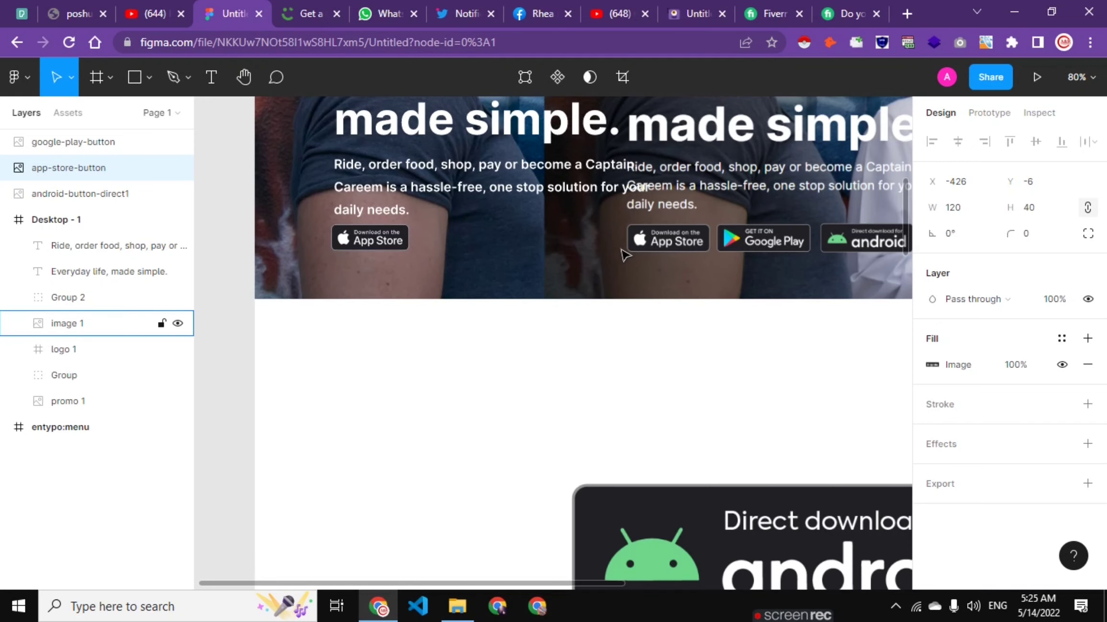
key(Right)
key(Right)
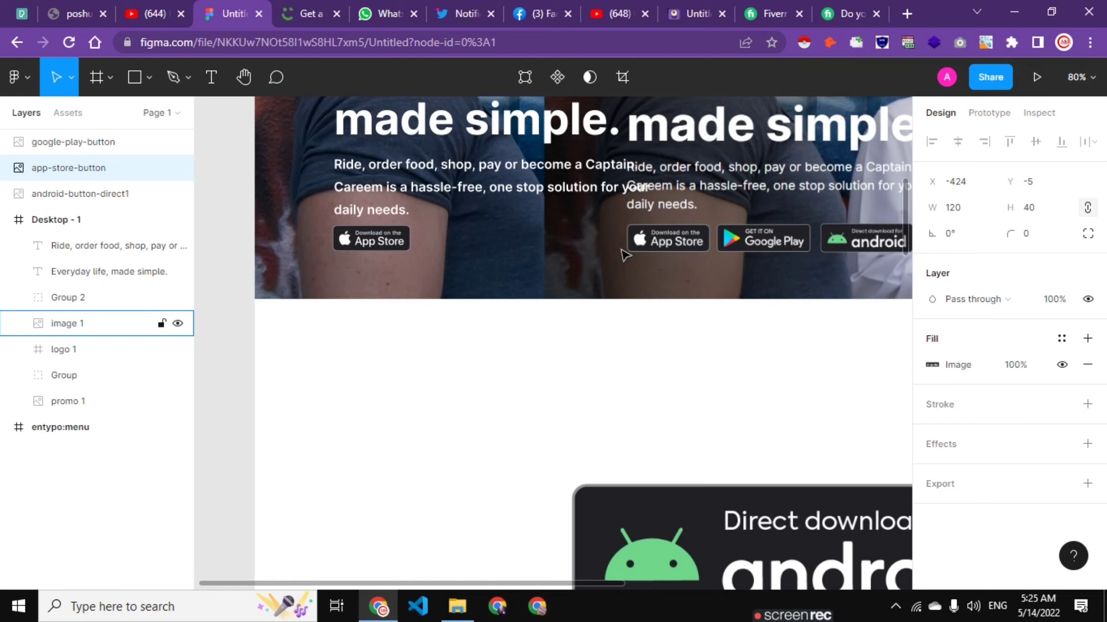
scroll(699, 340, down, 5)
Resize the android-button-direct1 image to 40 px tall (125.26 × 40).
click(746, 431)
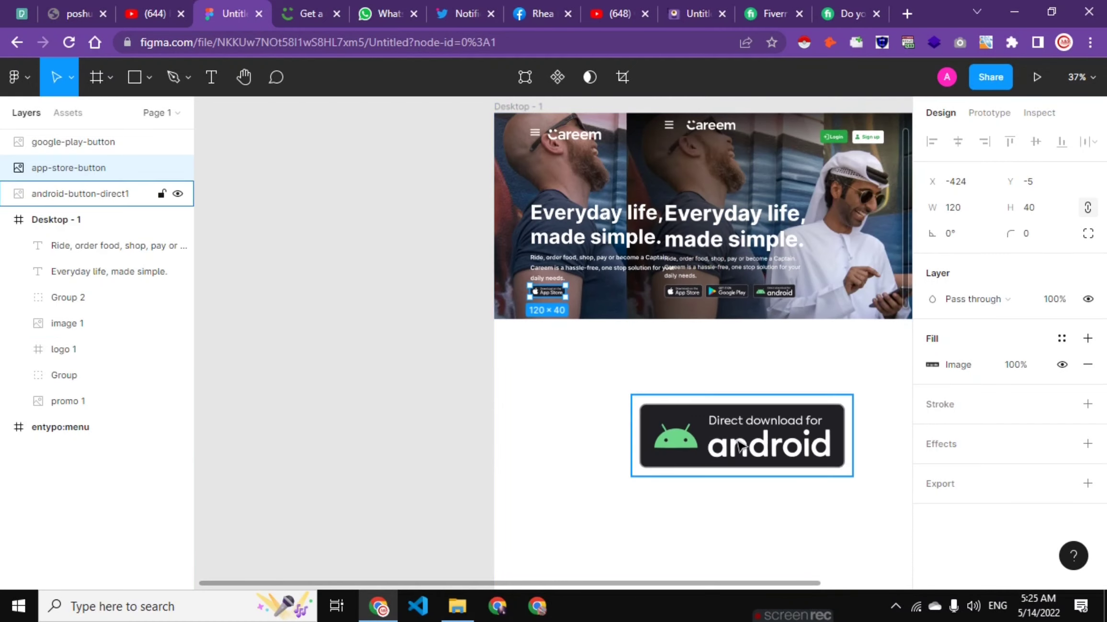
click(1031, 210)
text(40)
key(Return)
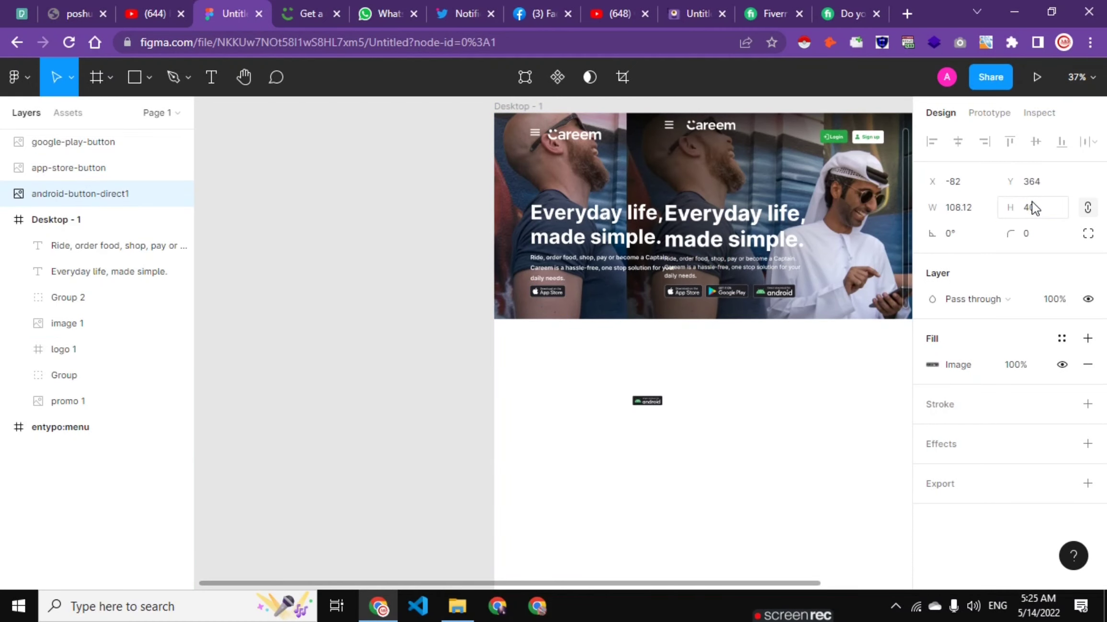
click(965, 208)
text(120)
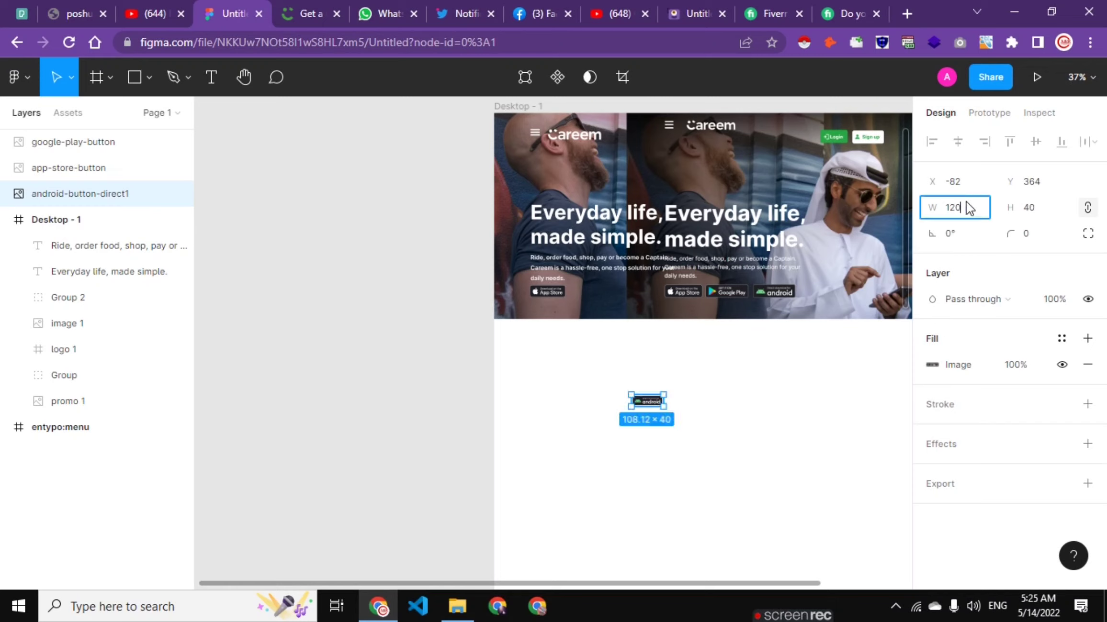
key(Return)
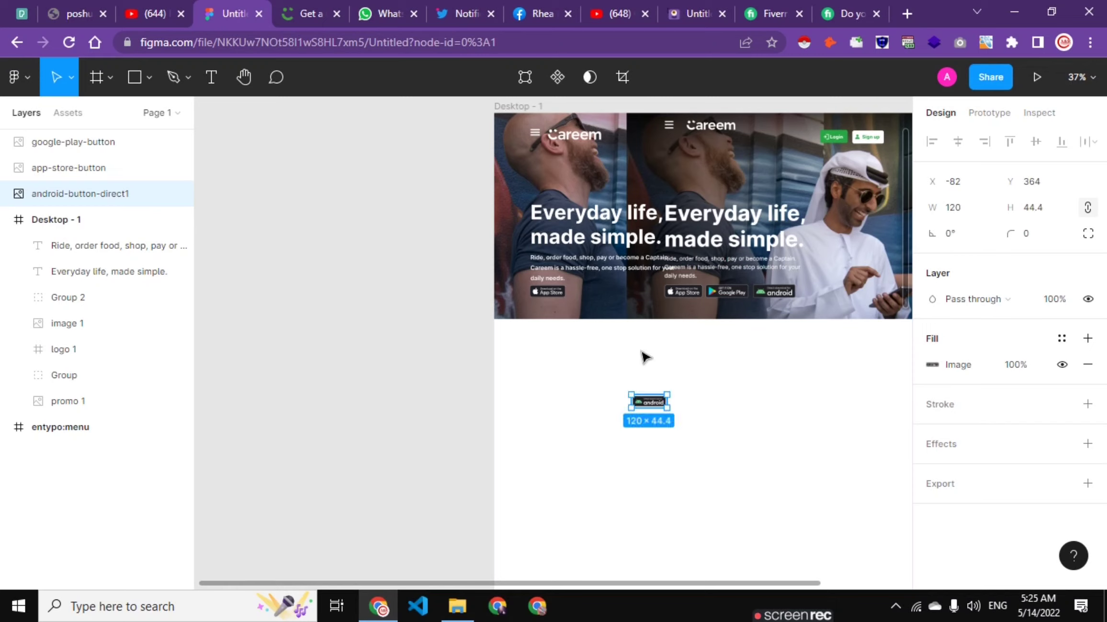
ctrl+scroll(670, 450, up, 3)
ctrl+scroll(668, 407, up, 5)
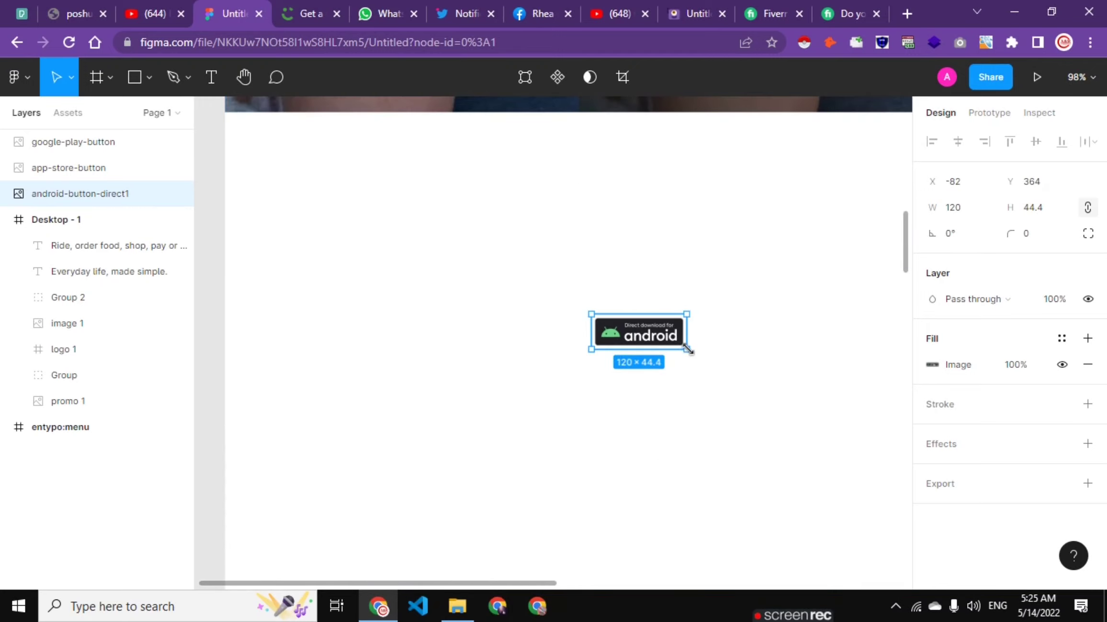
drag(688, 349, 687, 345)
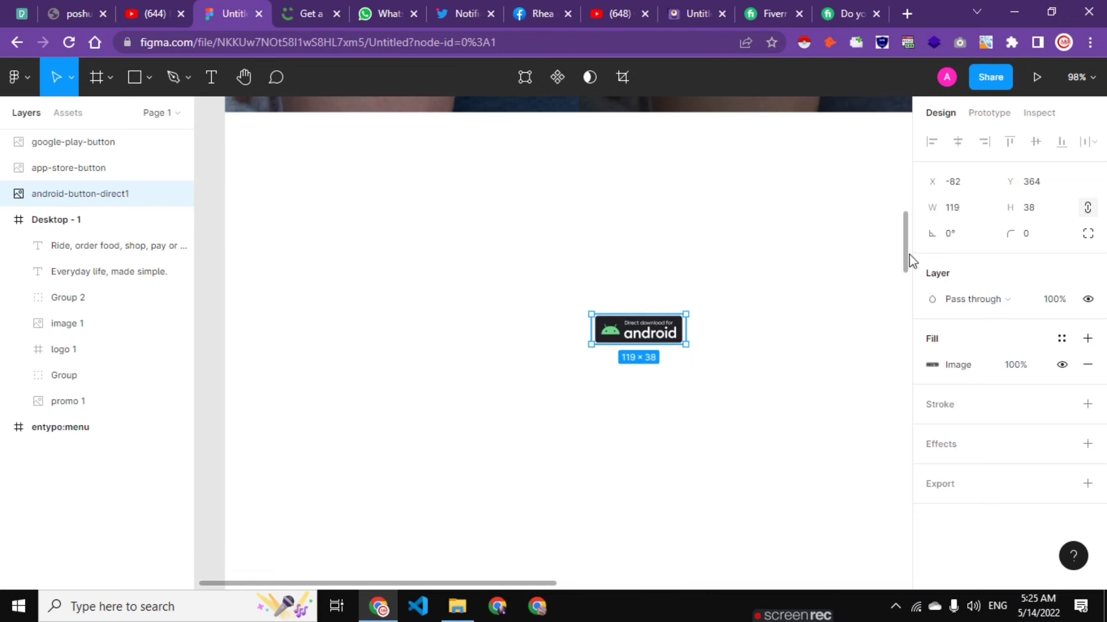
click(1035, 210)
text(39)
key(Return)
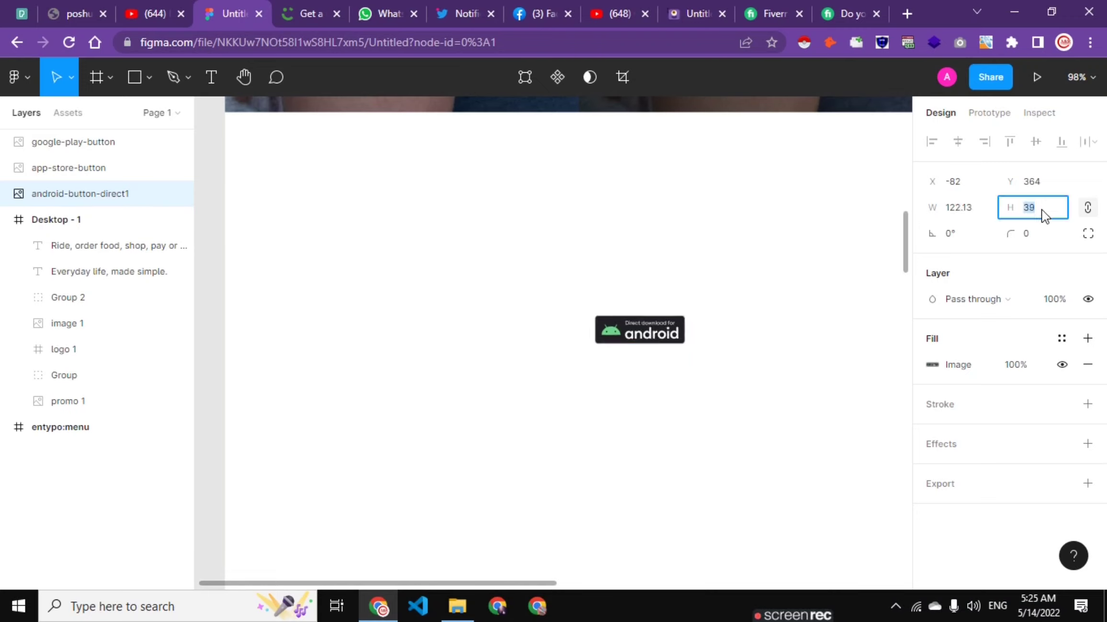
key(Up)
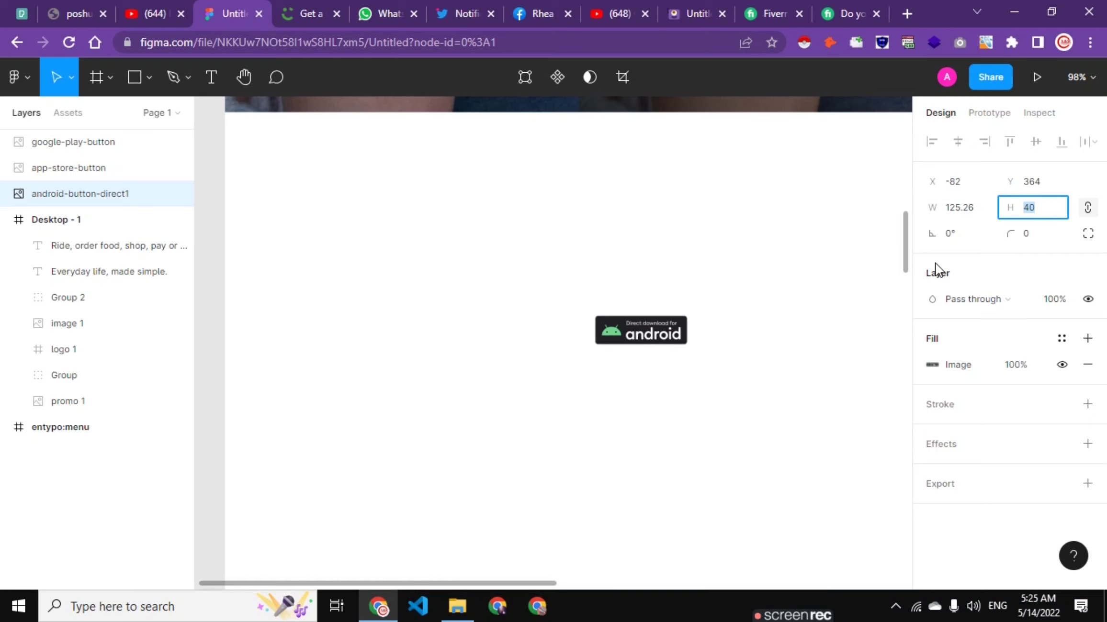
Place the android button beside the App Store button at X -291, Y -5.
scroll(672, 346, up, 5)
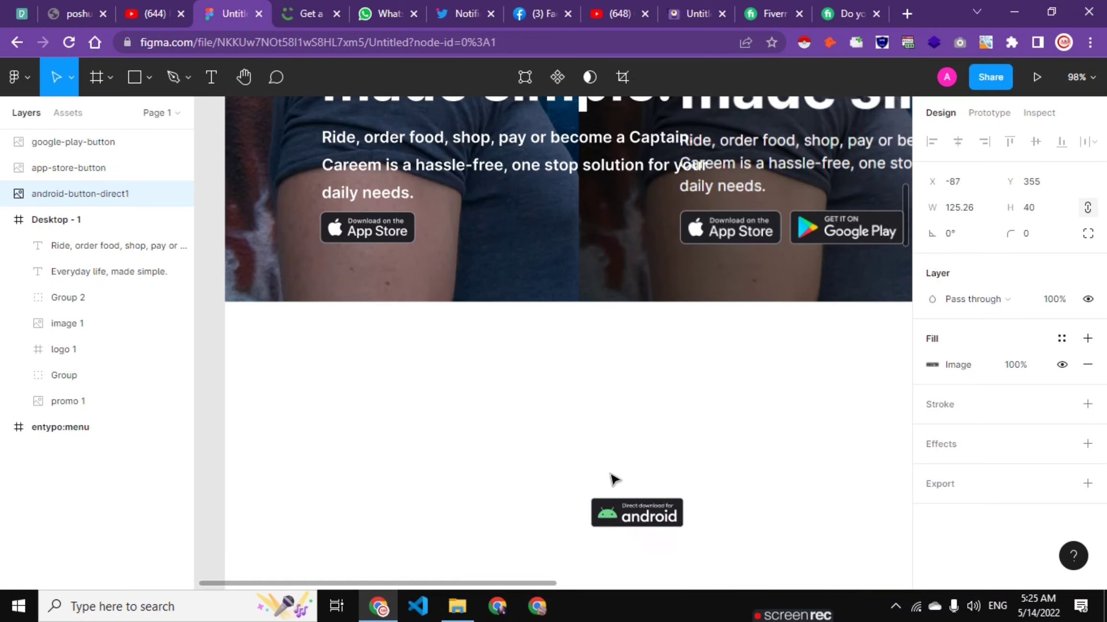
drag(636, 517, 500, 235)
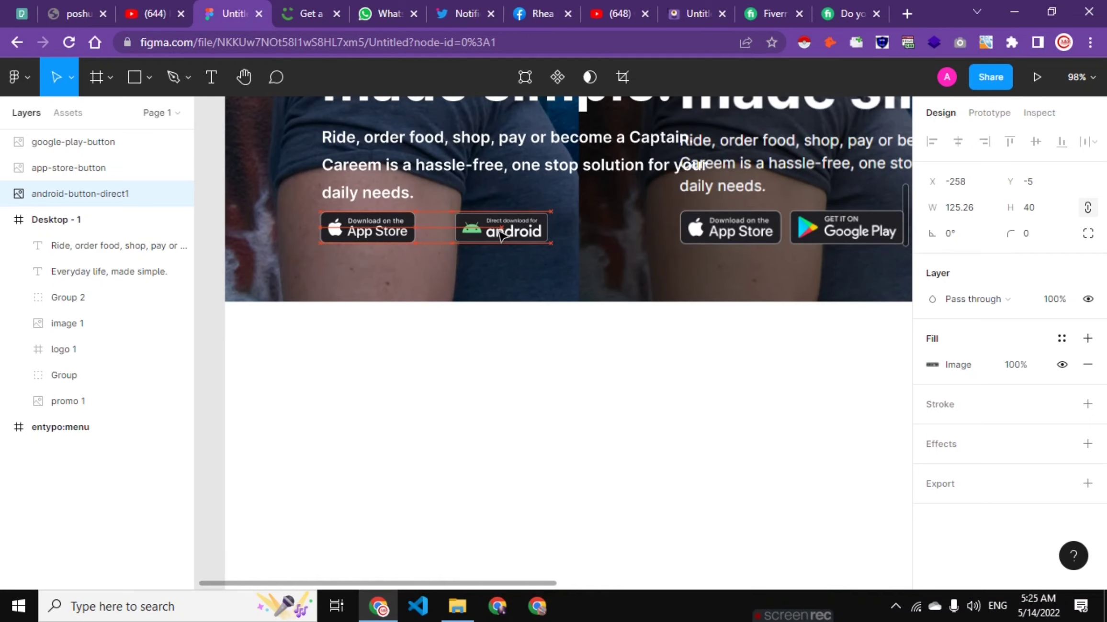
drag(500, 234, 477, 237)
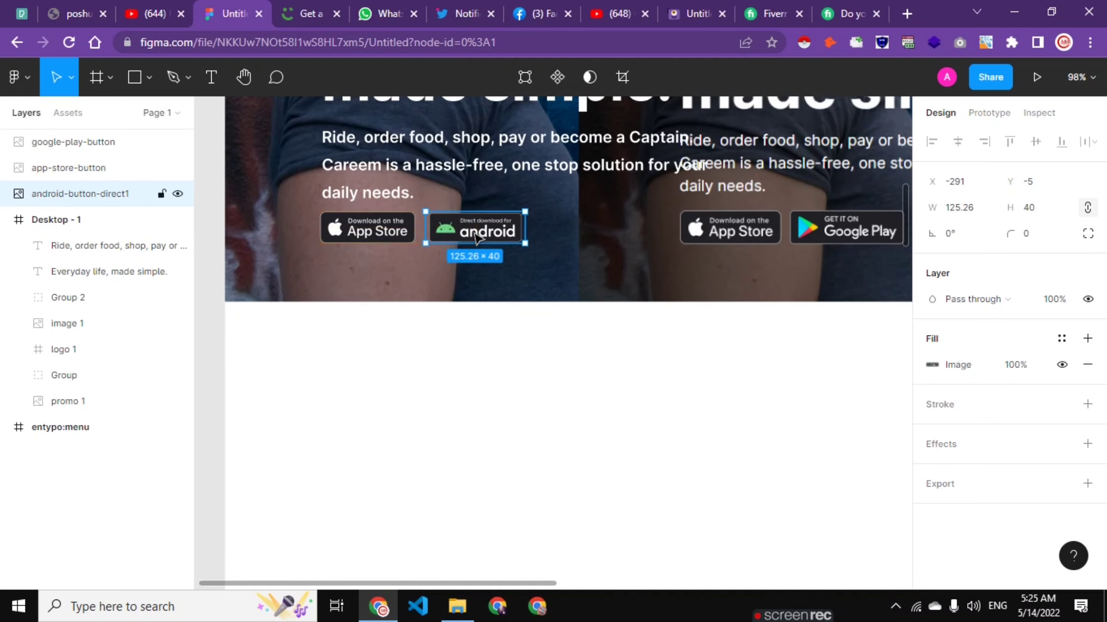
click(522, 415)
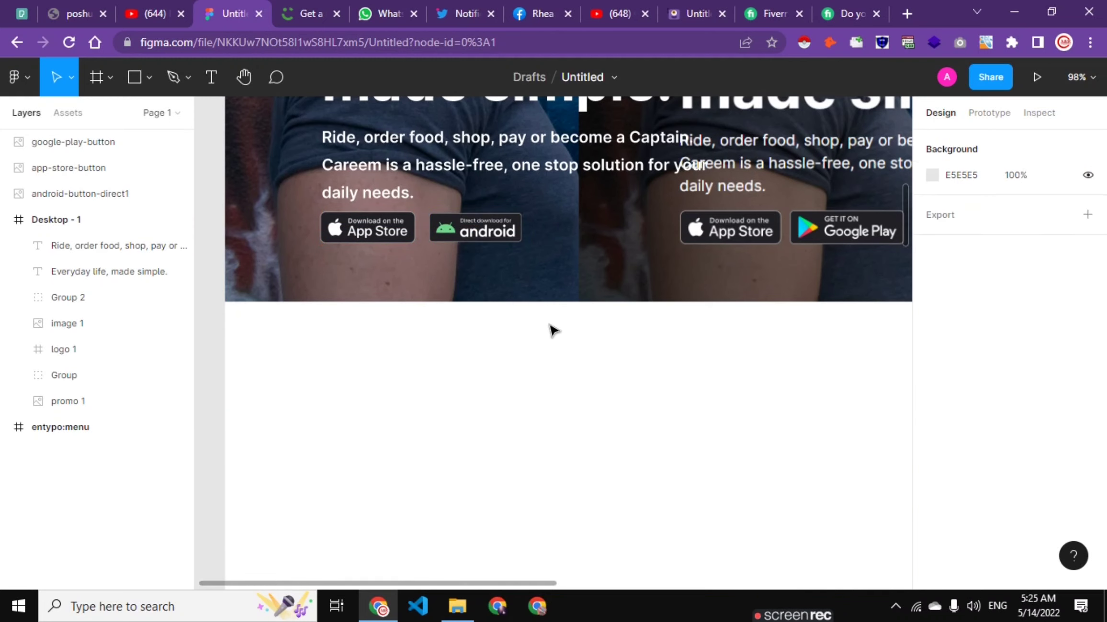
scroll(558, 346, down, 1)
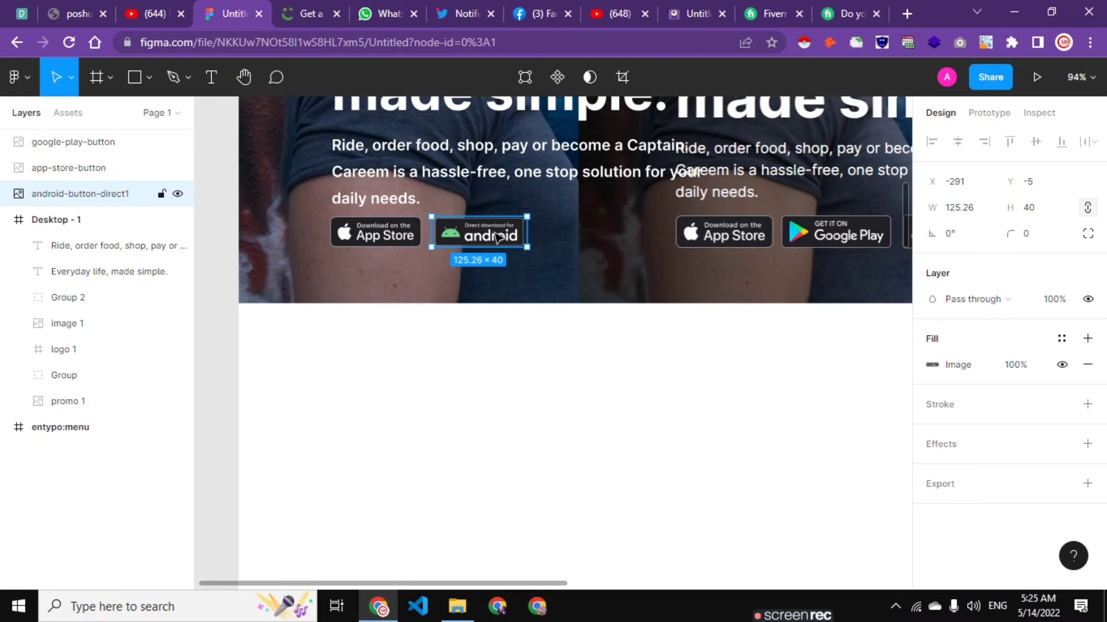
scroll(635, 339, down, 3)
scroll(635, 339, down, 3)
Move the Google Play button into Desktop - 1 and set its height to 40.
click(880, 445)
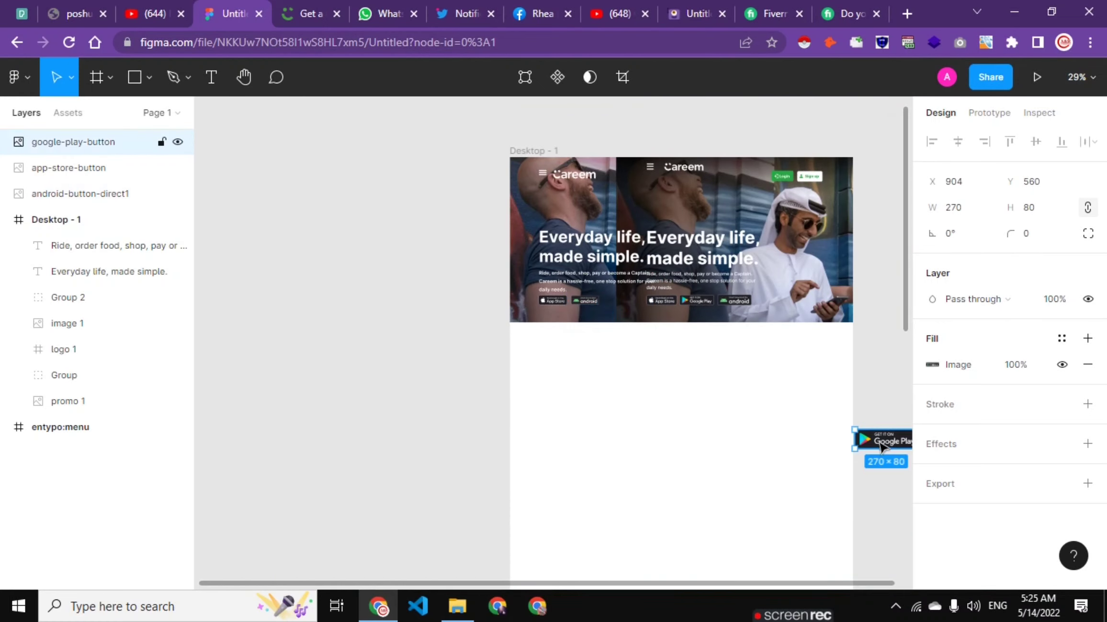
drag(881, 445, 707, 417)
click(1031, 210)
text(4)
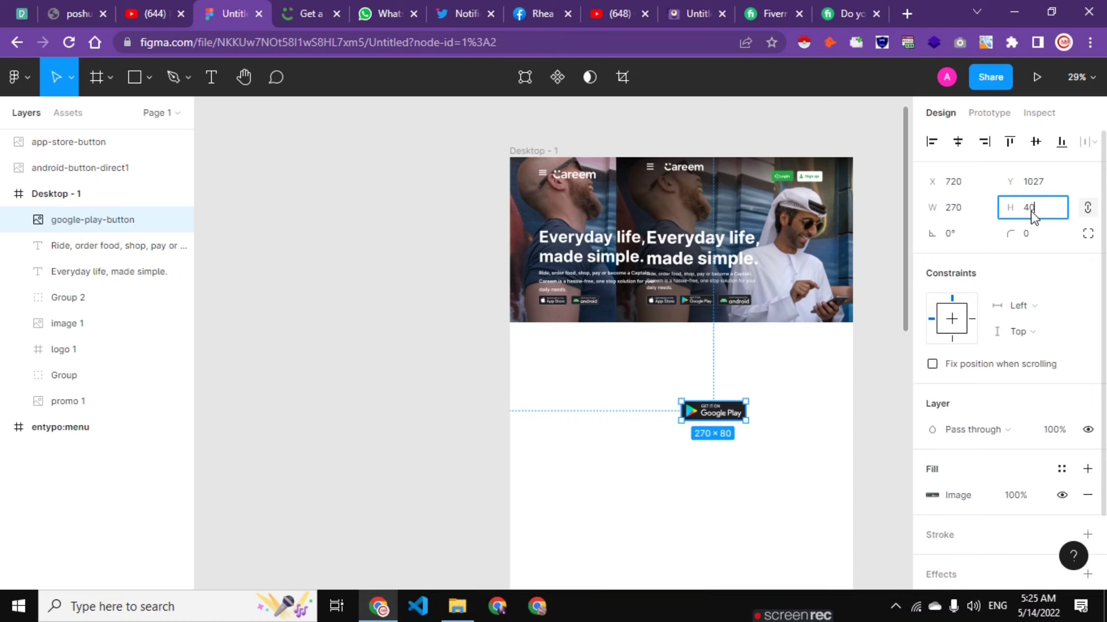
text(0)
key(Return)
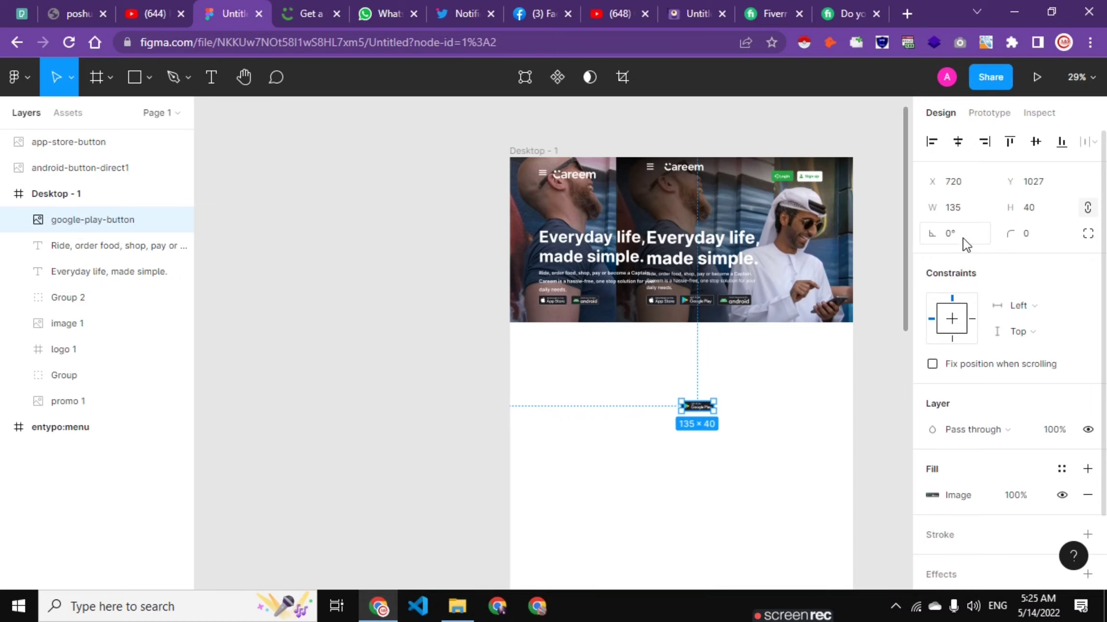
Corner-resize the Google Play button to about 130 × 37, then check careem.com.
scroll(707, 445, up, 5)
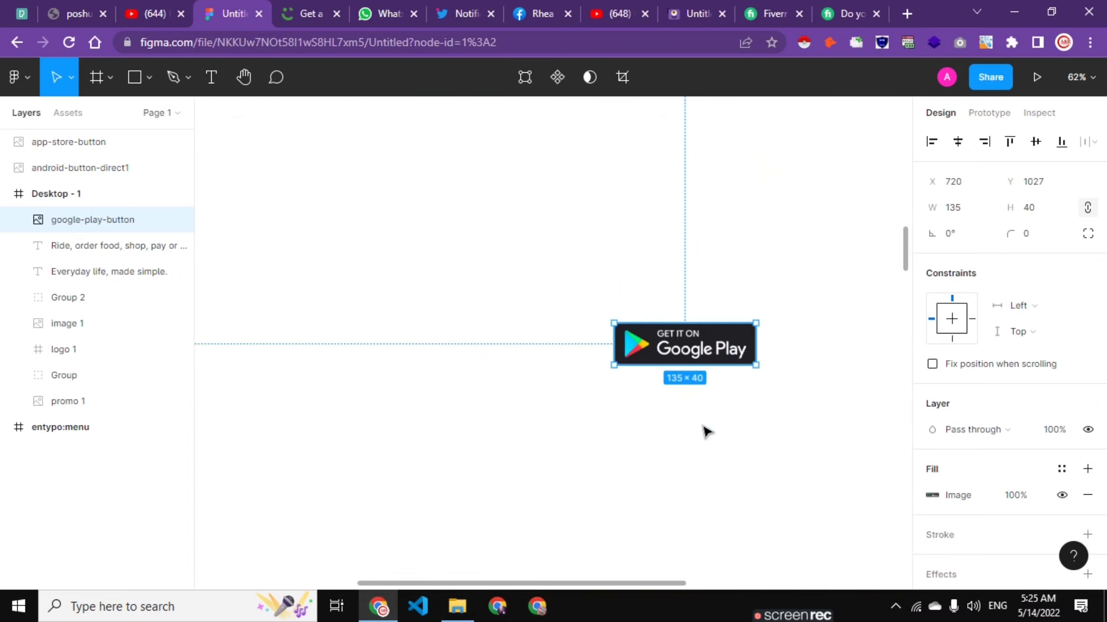
scroll(707, 431, up, 5)
scroll(829, 297, up, 1)
scroll(828, 287, up, 1)
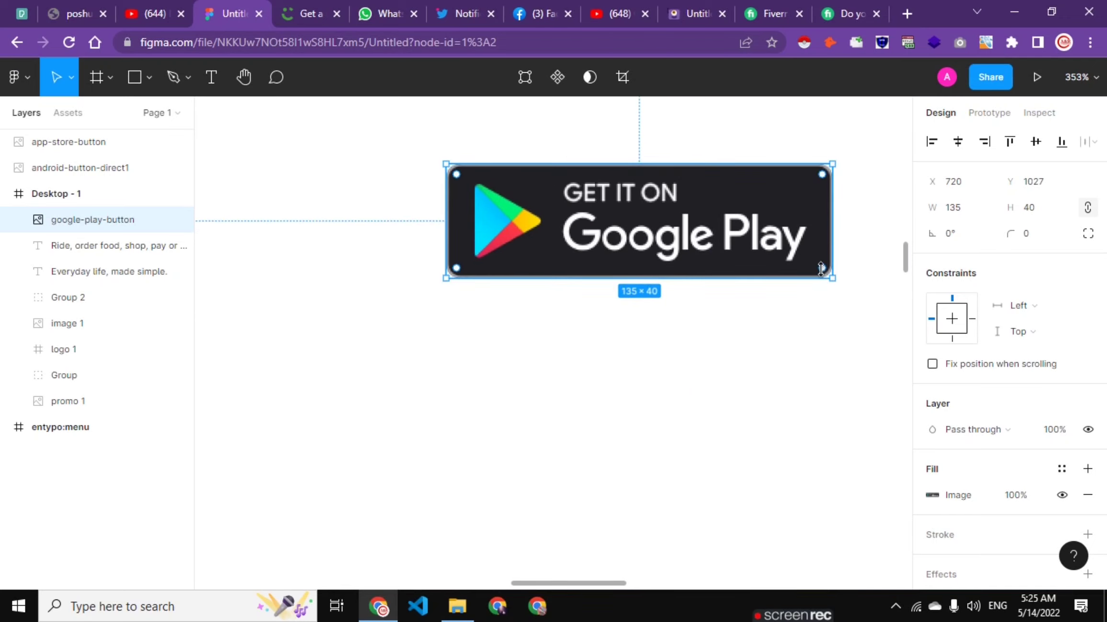
mouse_move(832, 283)
mouse_down()
mouse_move(803, 277)
mouse_move(816, 271)
mouse_up()
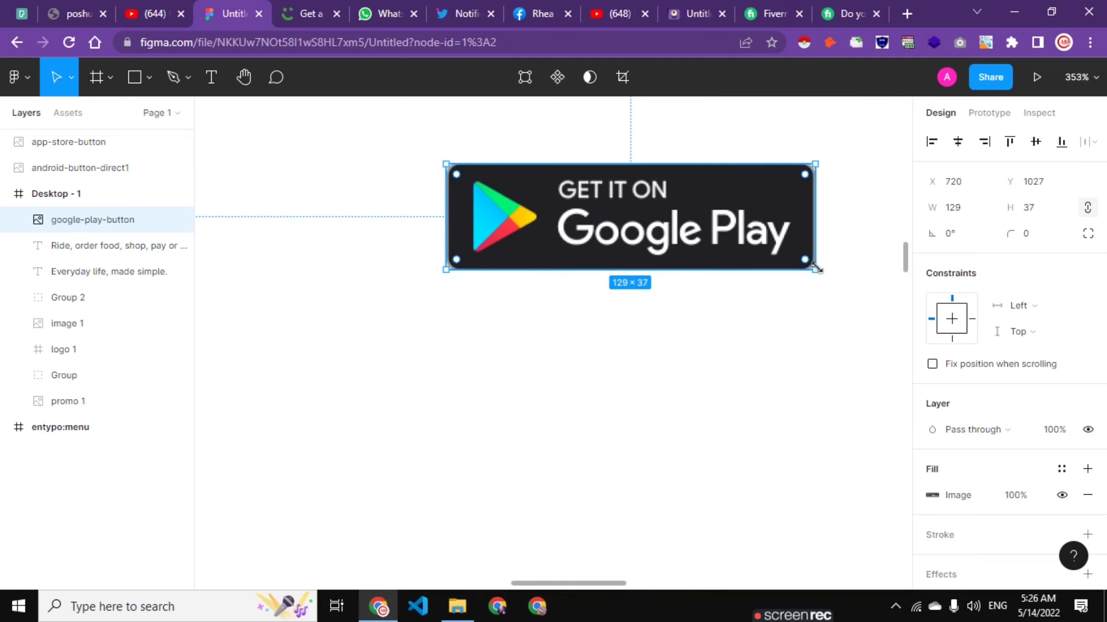
mouse_move(817, 271)
mouse_down()
mouse_move(830, 296)
mouse_move(816, 267)
mouse_up()
scroll(801, 327, down, 2)
scroll(804, 332, down, 2)
scroll(805, 332, down, 5)
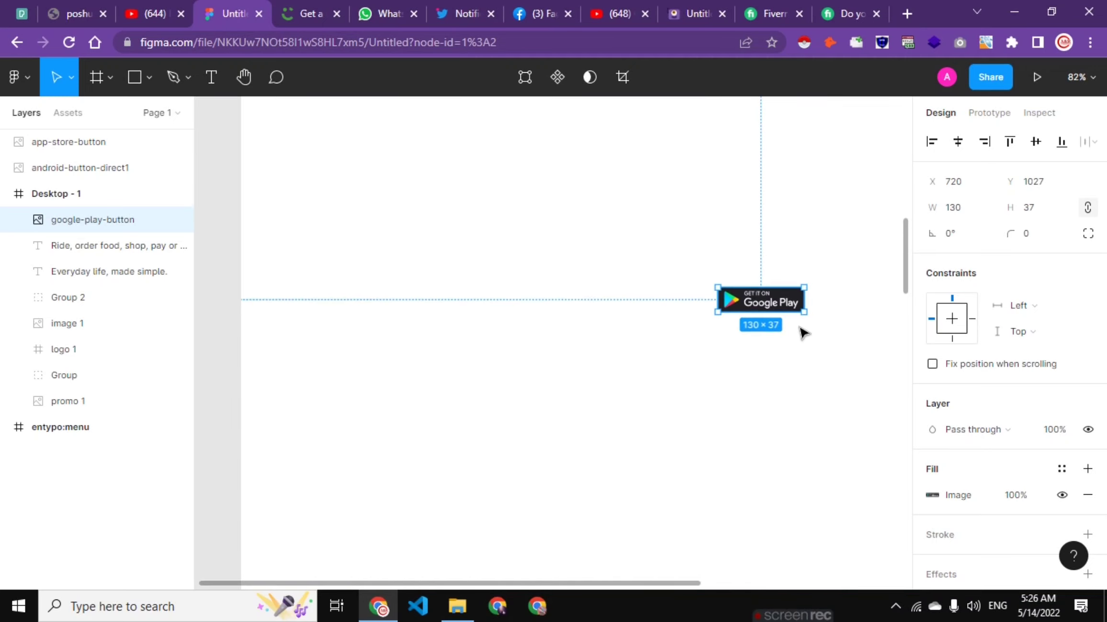
click(342, 2)
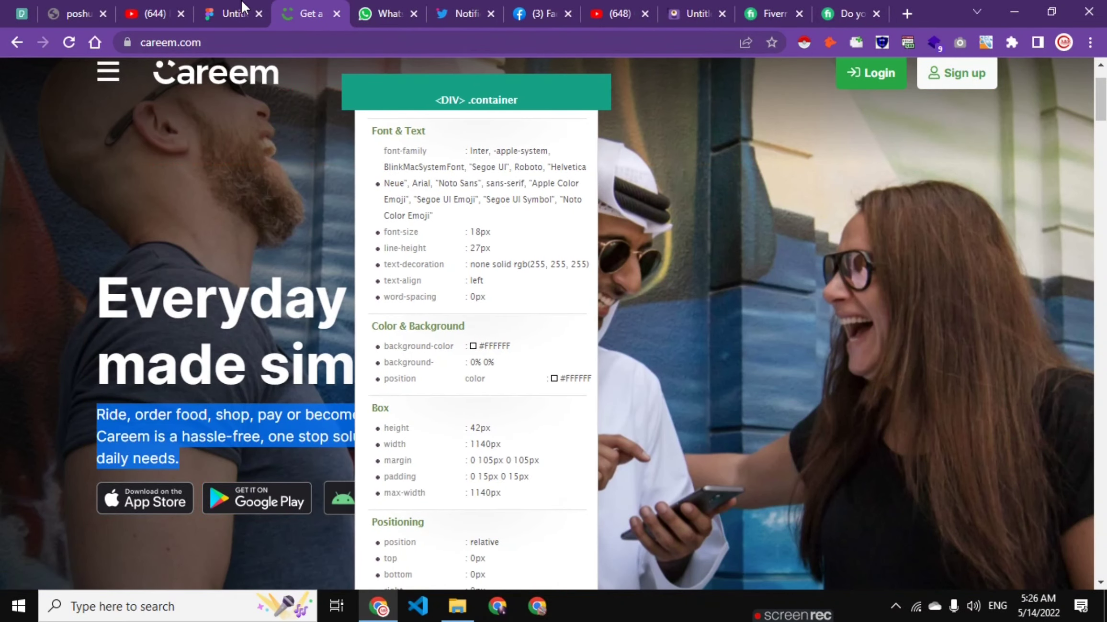
Confirm the live Google Play badge is 135 × 40 on careem.com, then return to Figma.
click(235, 9)
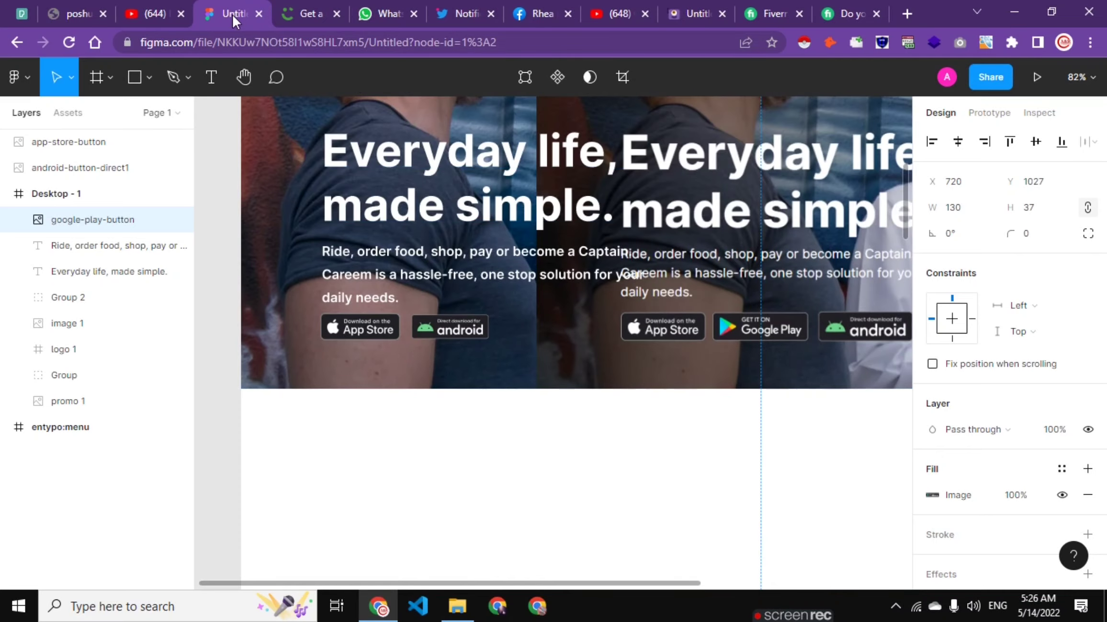
click(284, 7)
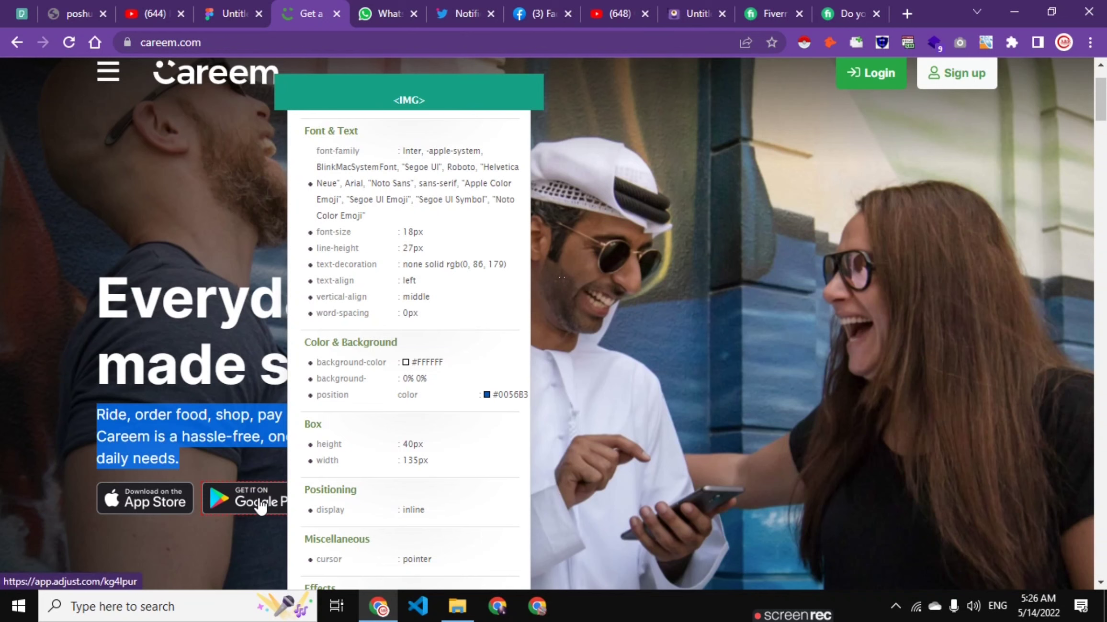
click(230, 14)
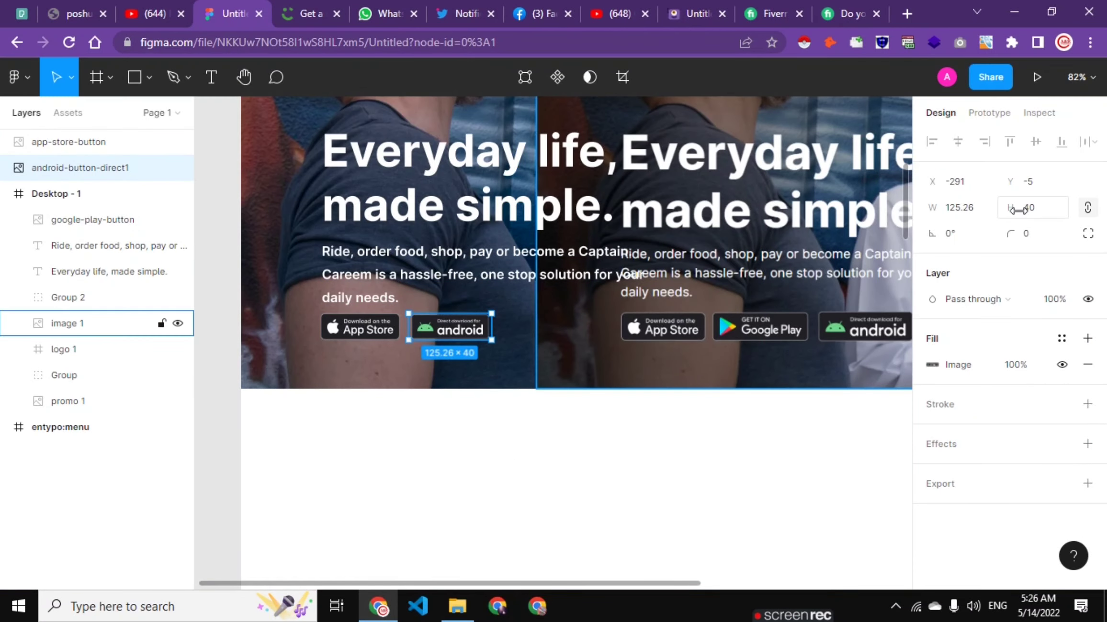
Undo the recent Google Play changes and set the android button's height to 40.
click(761, 329)
key(ctrl+z)
key(ctrl+z)
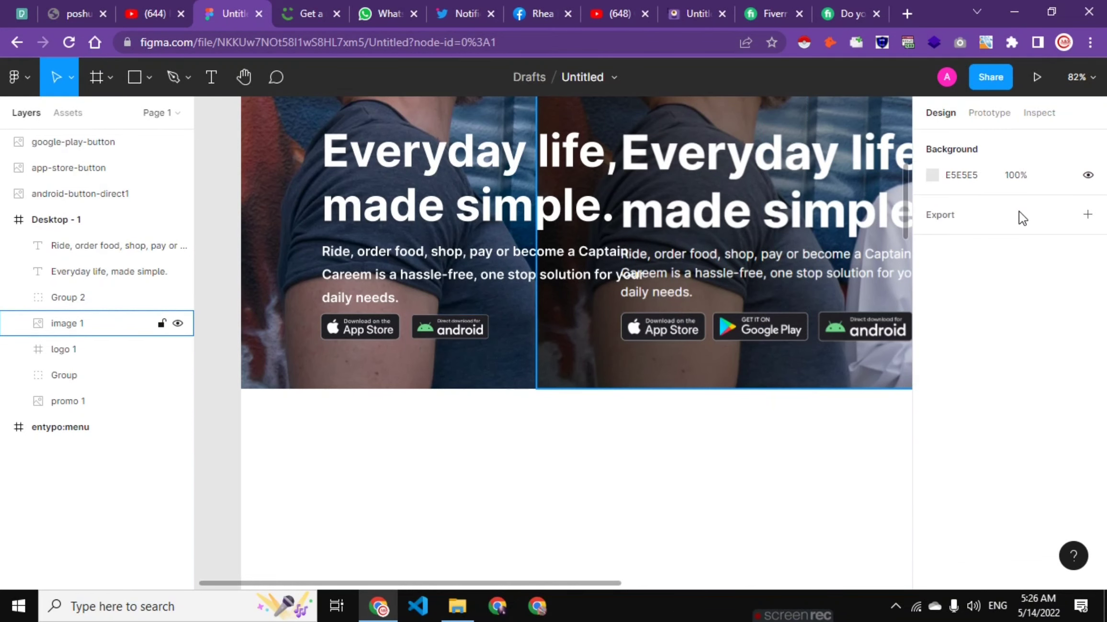
key(ctrl+z)
key(ctrl+z)
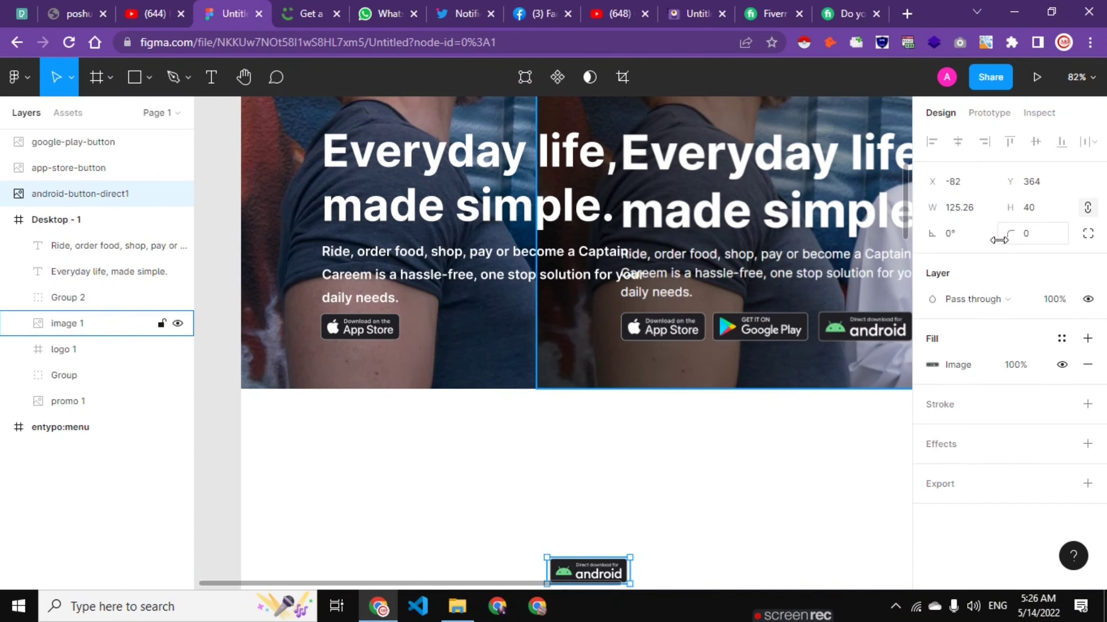
key(ctrl+z)
click(1037, 215)
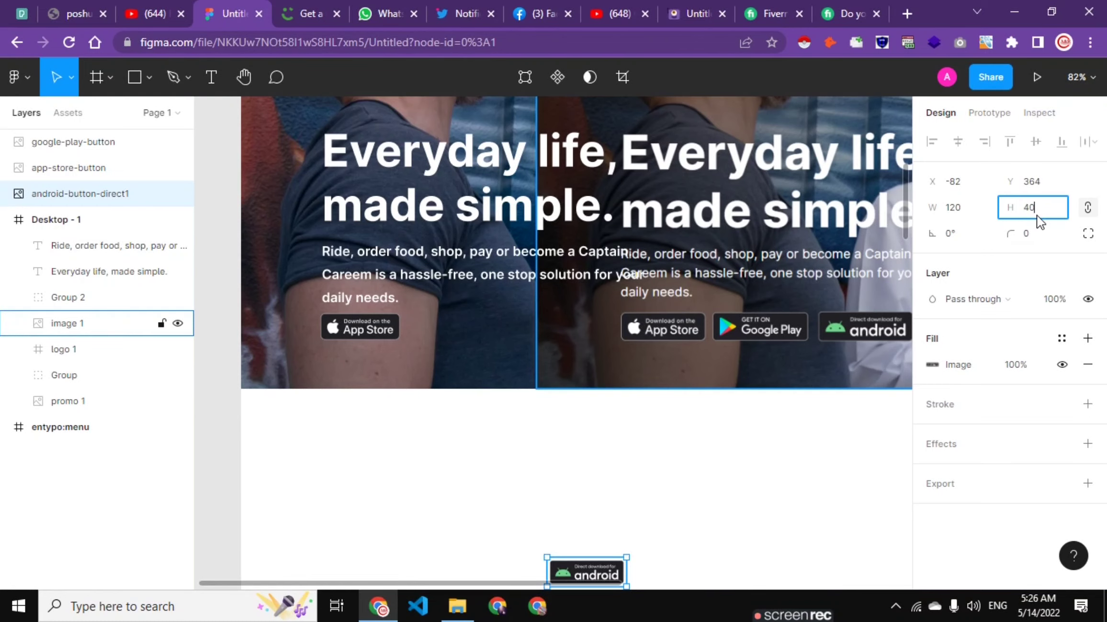
key(Return)
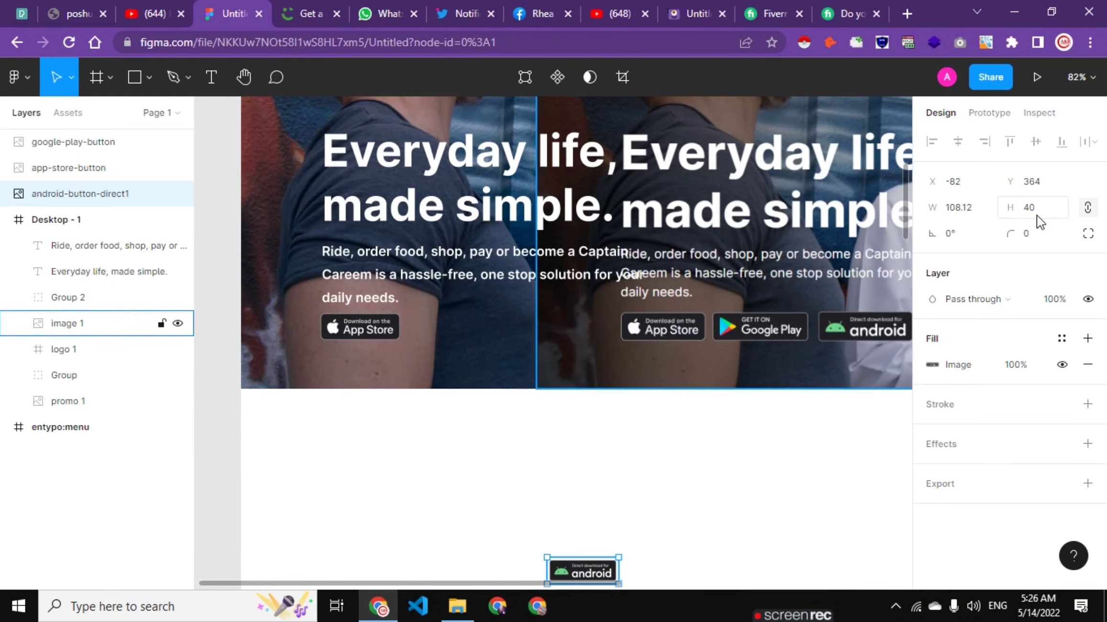
Re-apply the android button's 40 px height (108.12 × 40) and drag Google Play into the frame.
scroll(735, 498, down, 1)
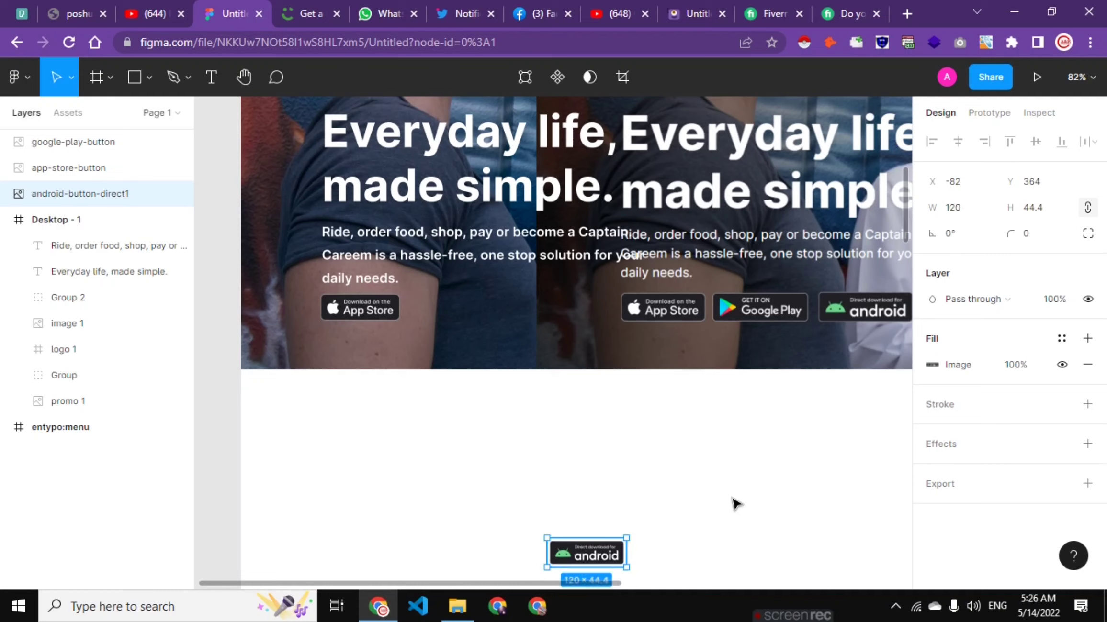
key(ctrl+z)
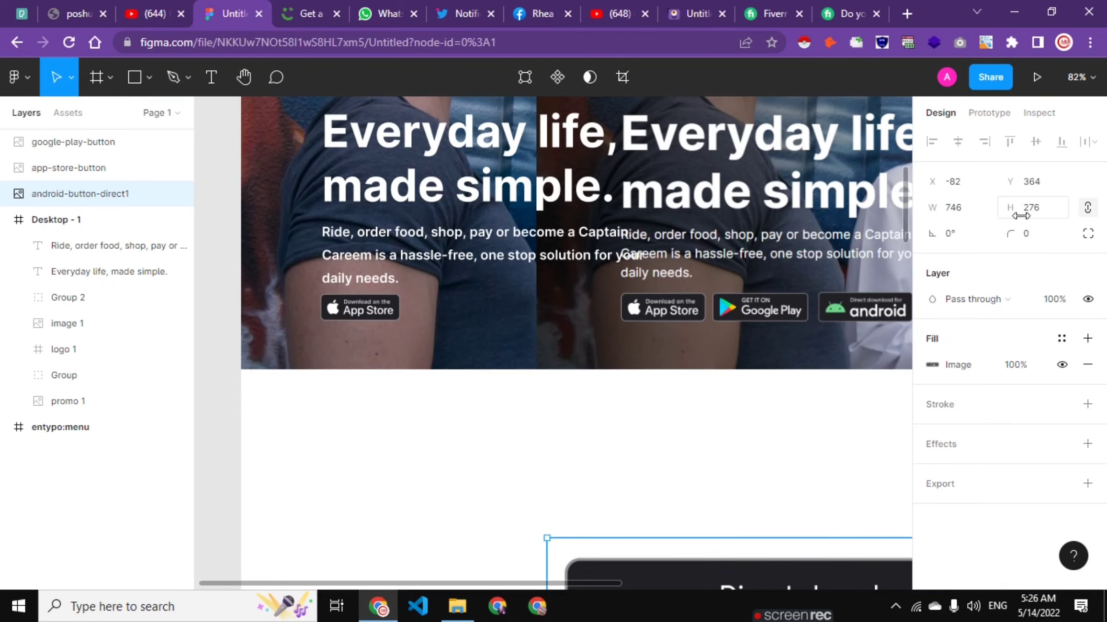
click(1034, 210)
text(40)
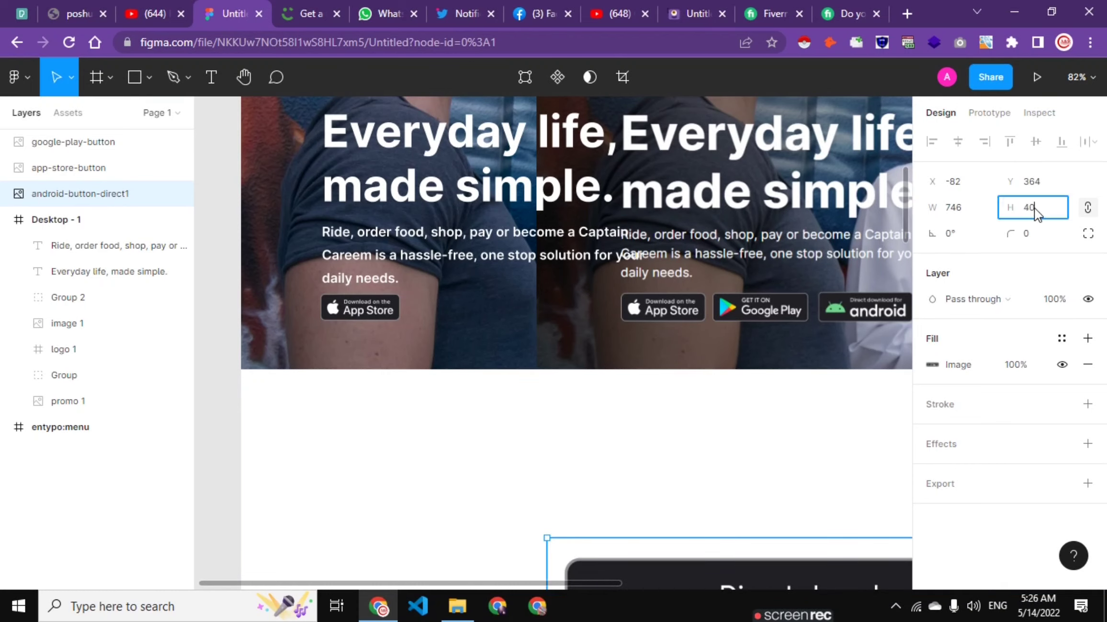
key(Return)
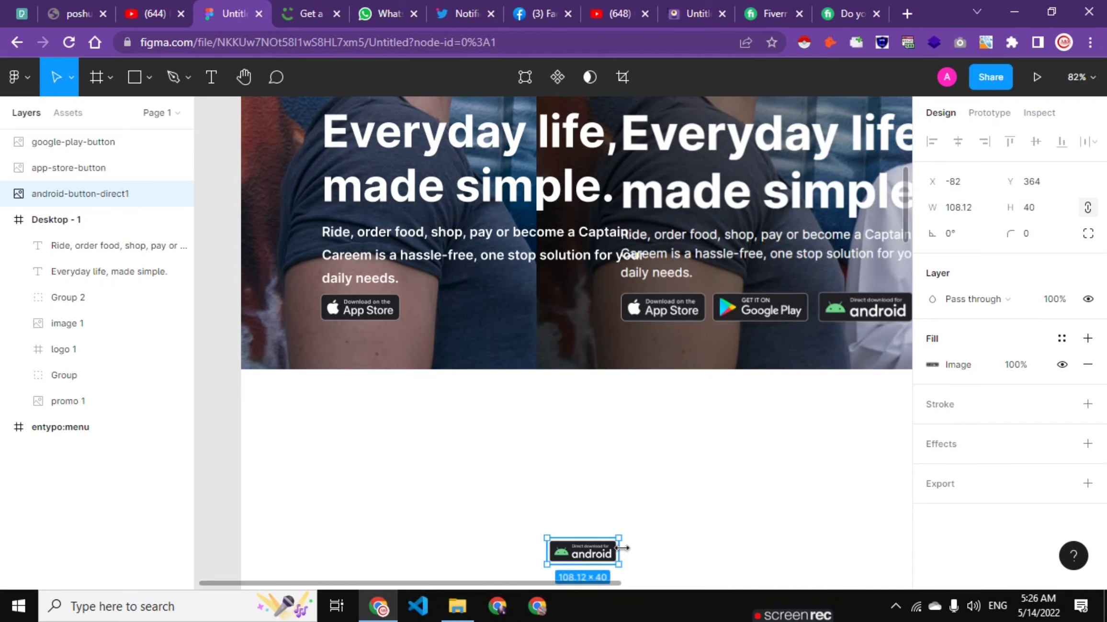
scroll(670, 516, down, 3)
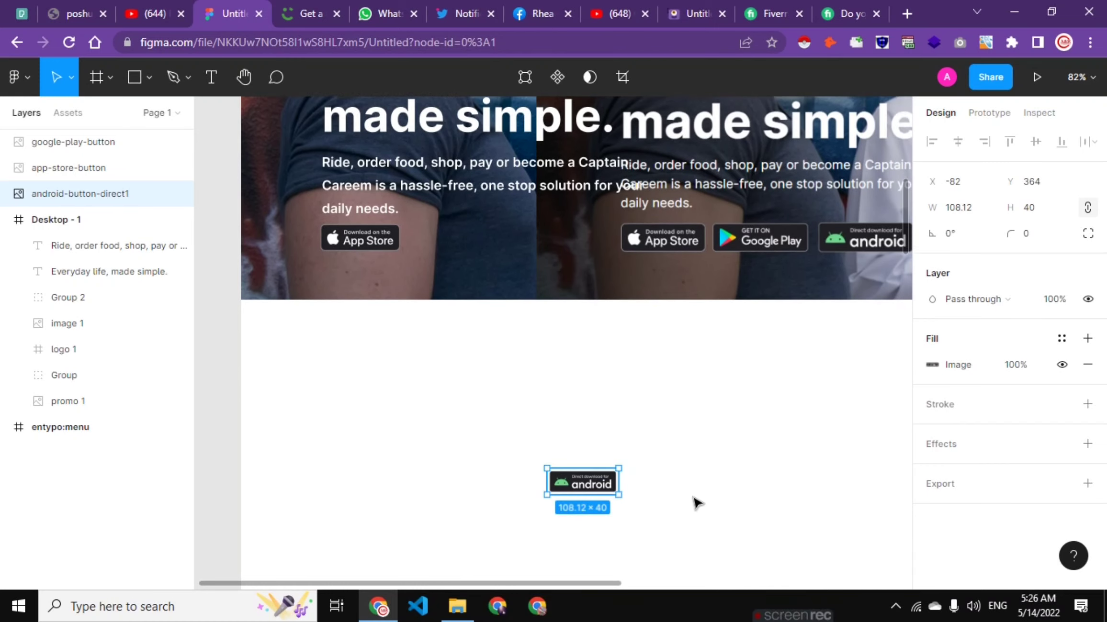
drag(551, 587, 716, 576)
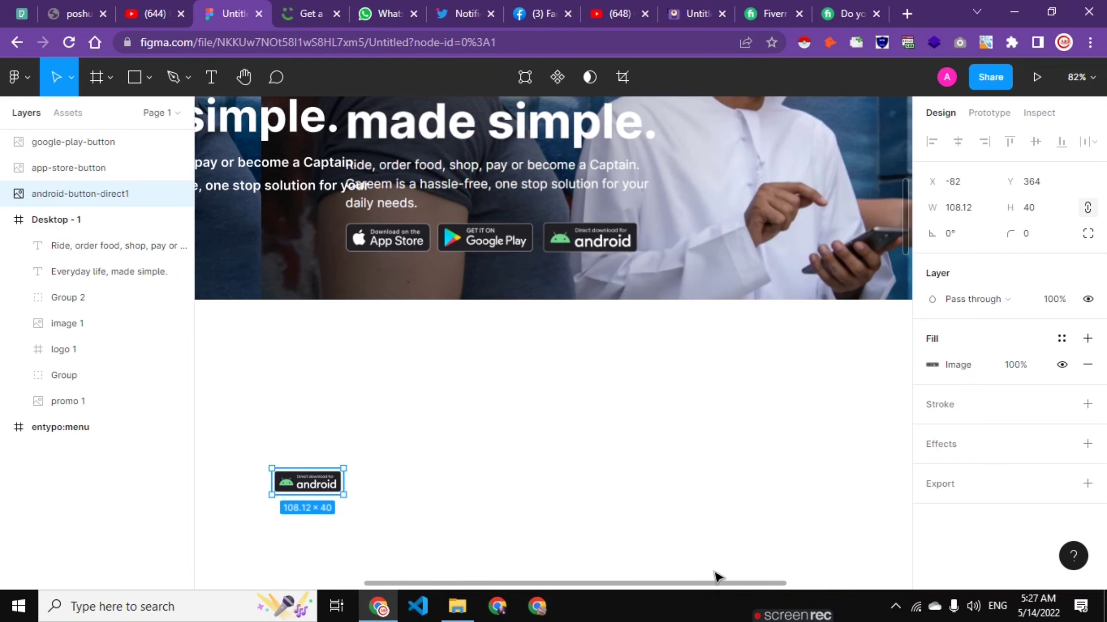
scroll(717, 564, down, 5)
Move the Google Play button into the page frame and size it to 135 × 40.
drag(807, 581, 666, 515)
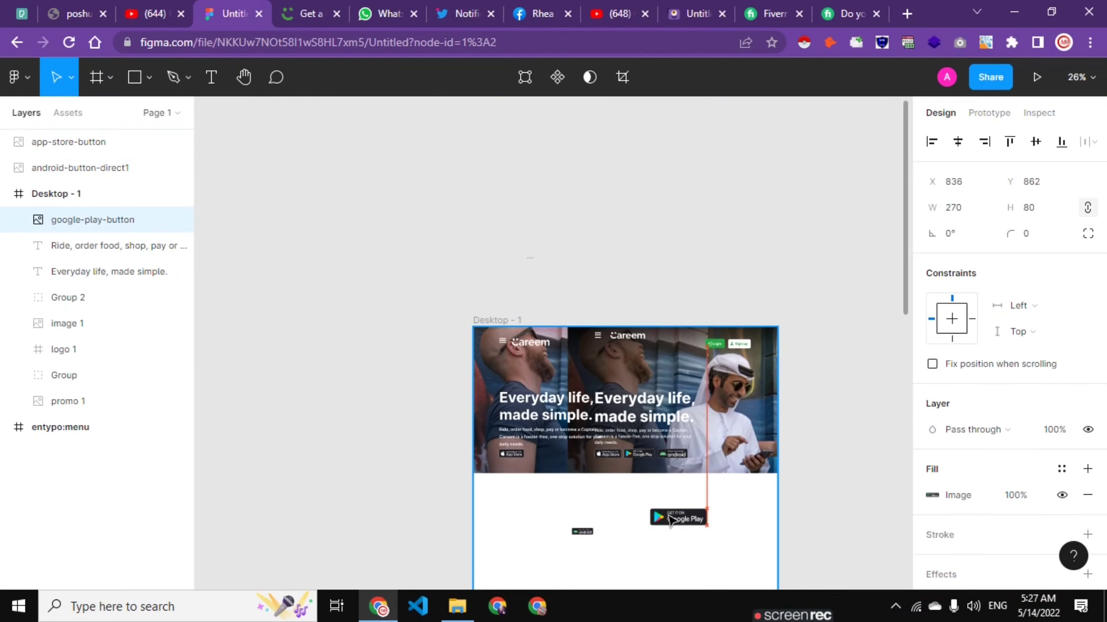
click(1026, 211)
text(60)
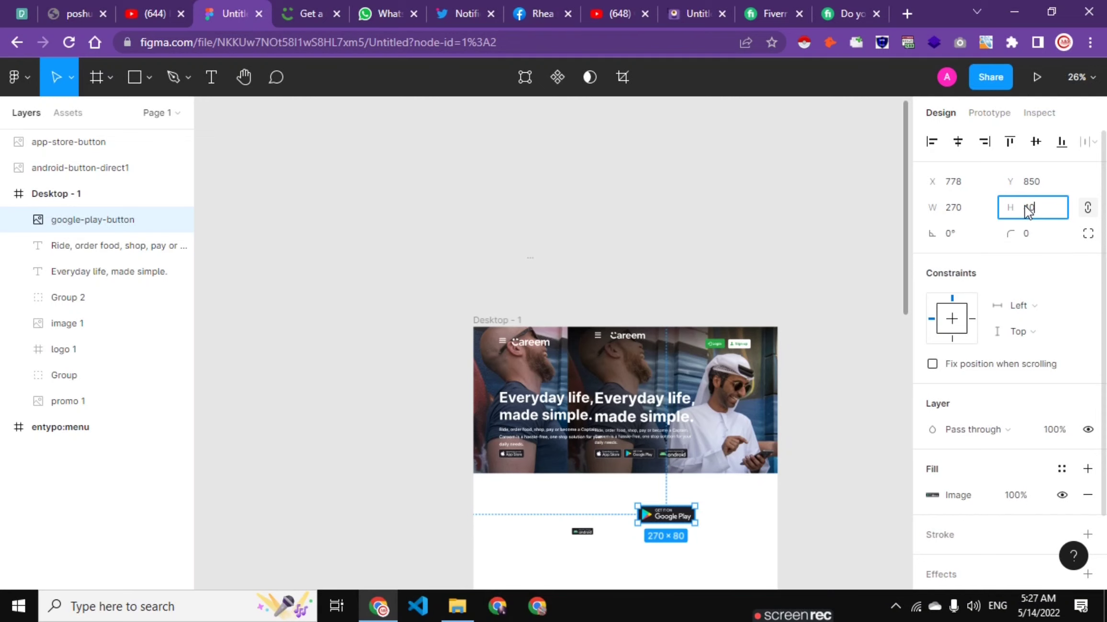
key(Return)
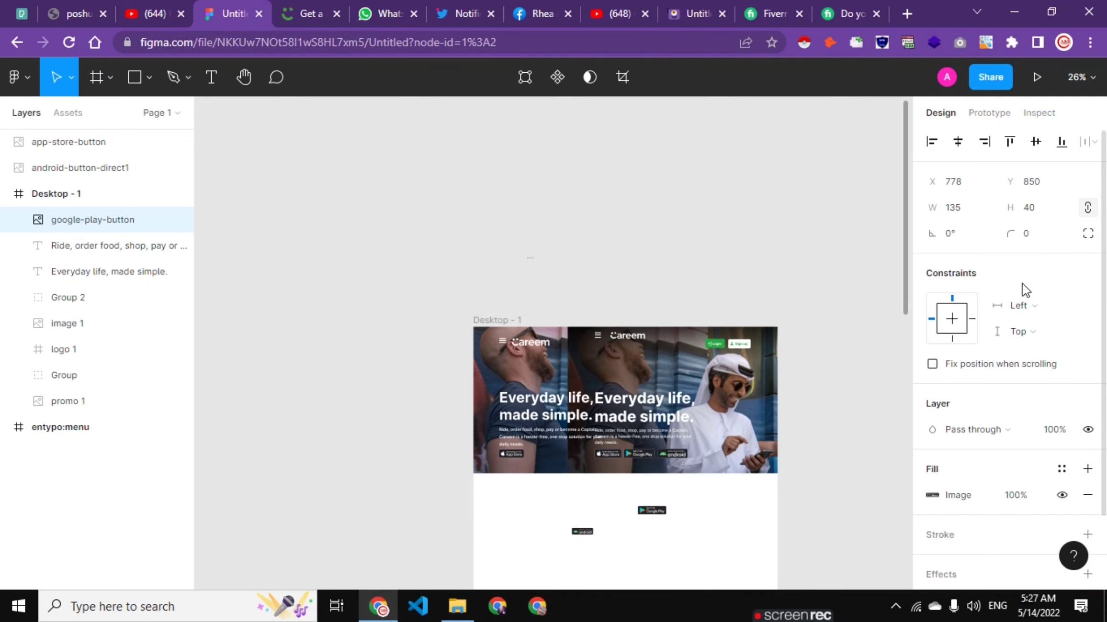
scroll(548, 531, up, 2)
scroll(550, 532, up, 3)
scroll(551, 533, down, 3)
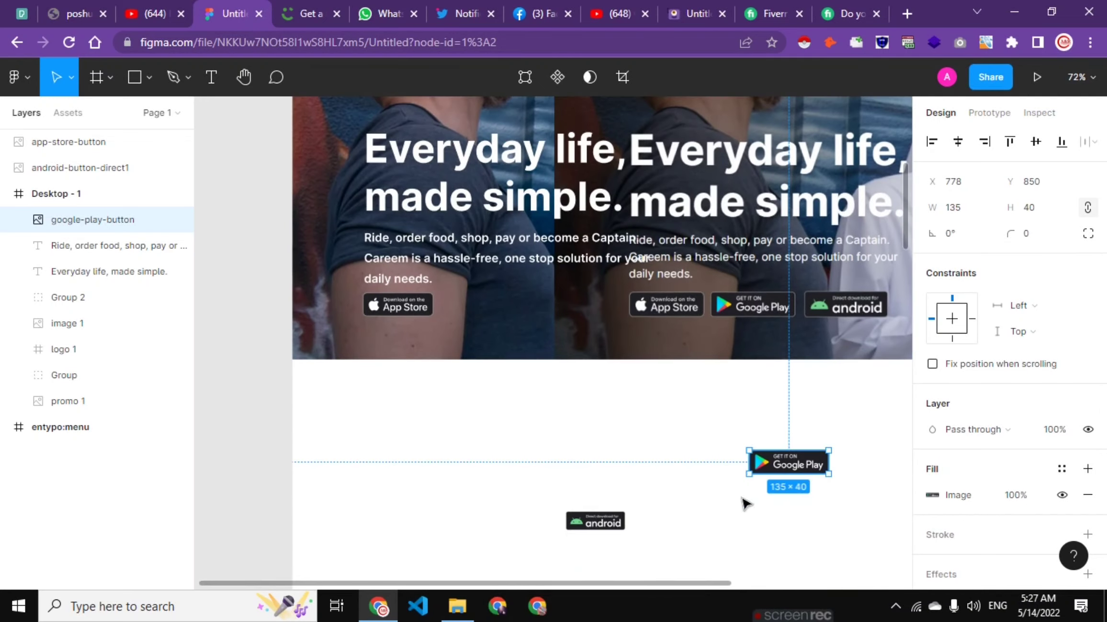
Line up the Google Play button beside App Store below the paragraph.
drag(783, 466, 547, 352)
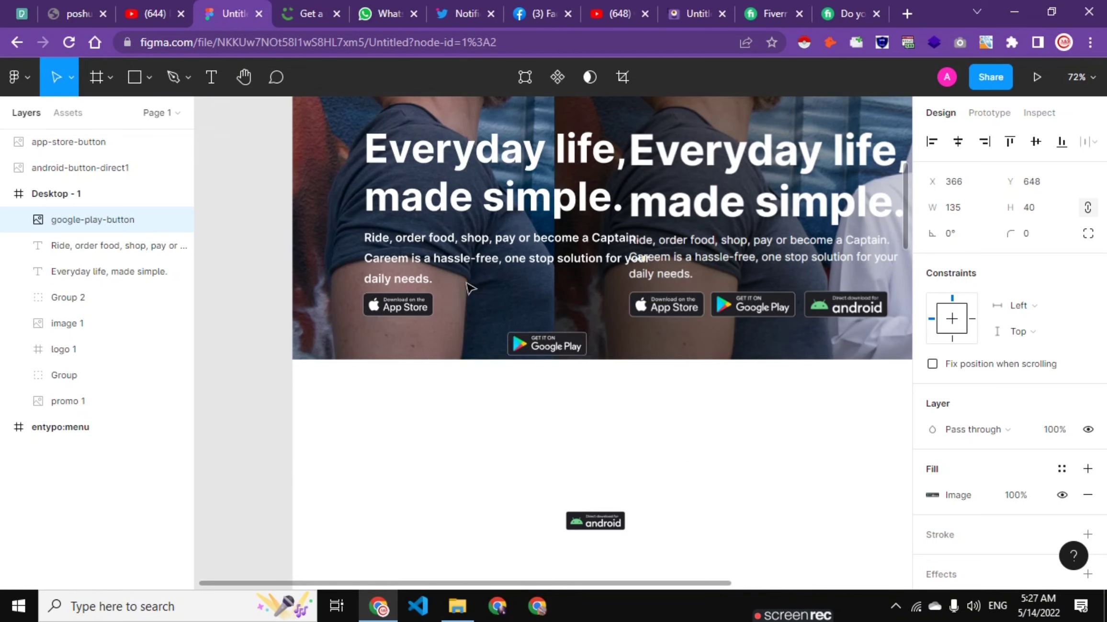
mouse_move(467, 288)
mouse_down()
mouse_move(485, 310)
mouse_move(474, 305)
mouse_up()
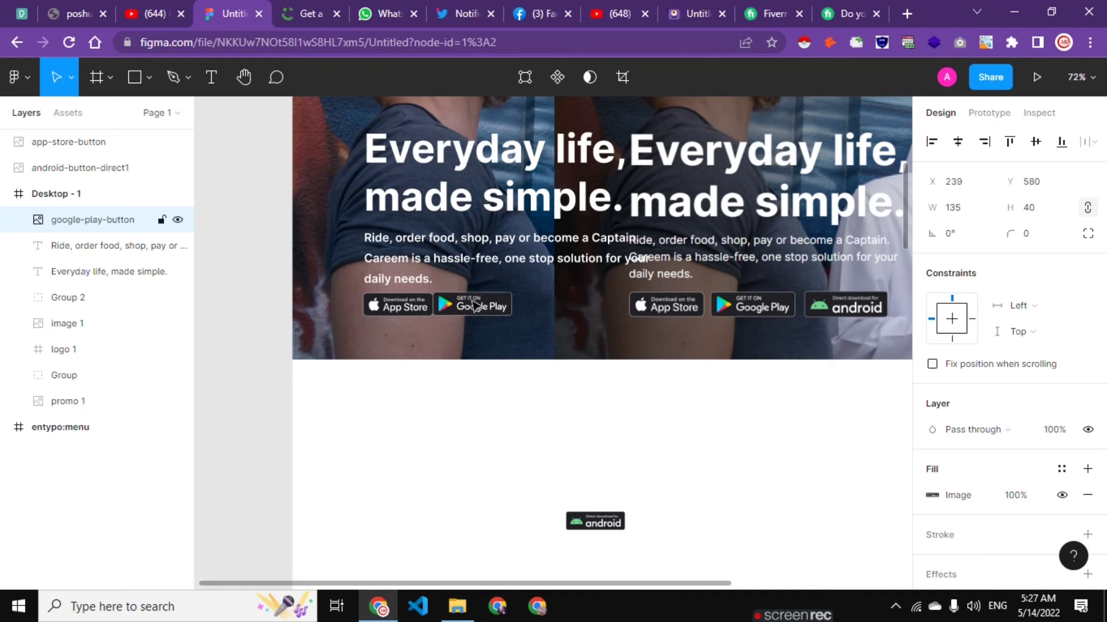
key(Down)
key(Right)
key(Right)
key(Right)
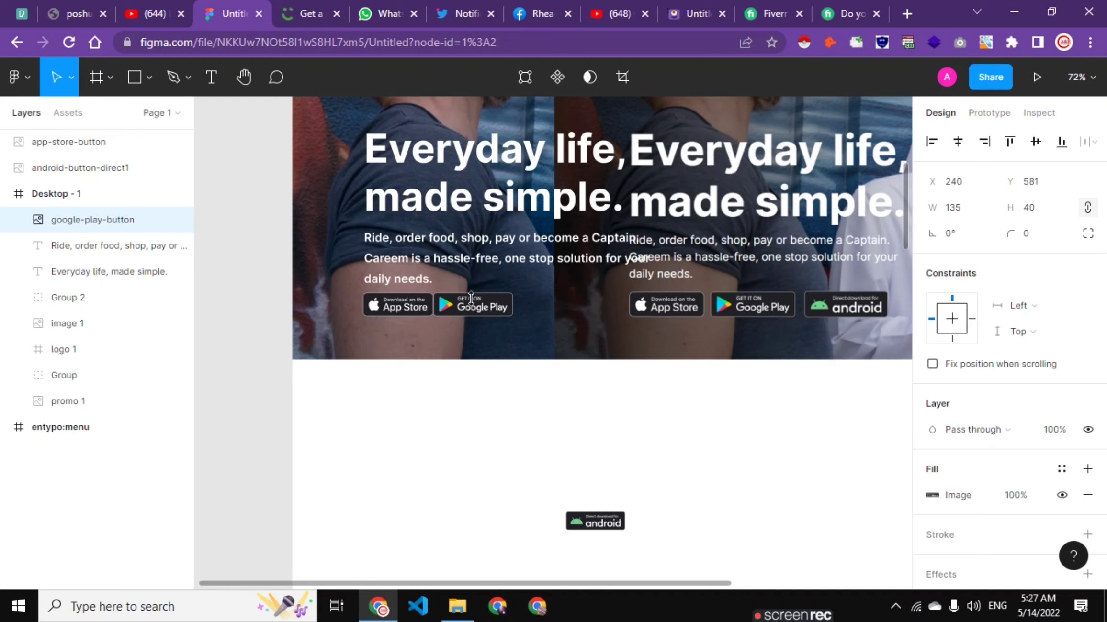
key(Right)
key(Right)
key(Right)
key(Right)
key(Right)
key(Right)
key(Right)
key(Right)
key(Right)
key(Right)
key(Right)
key(Right)
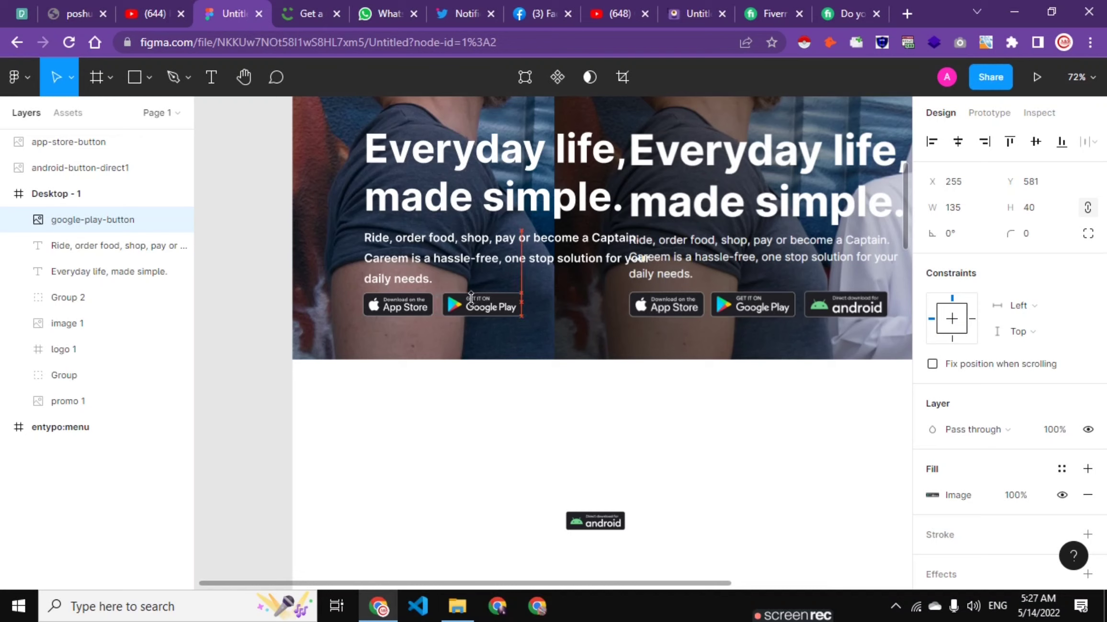
key(Right)
key(Right)
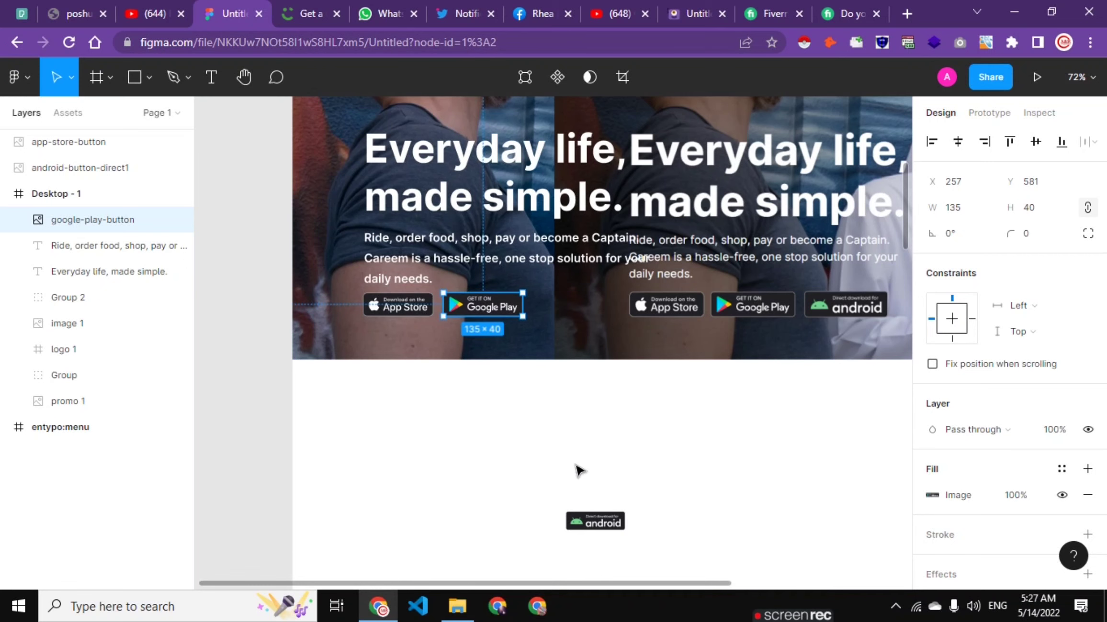
click(301, 9)
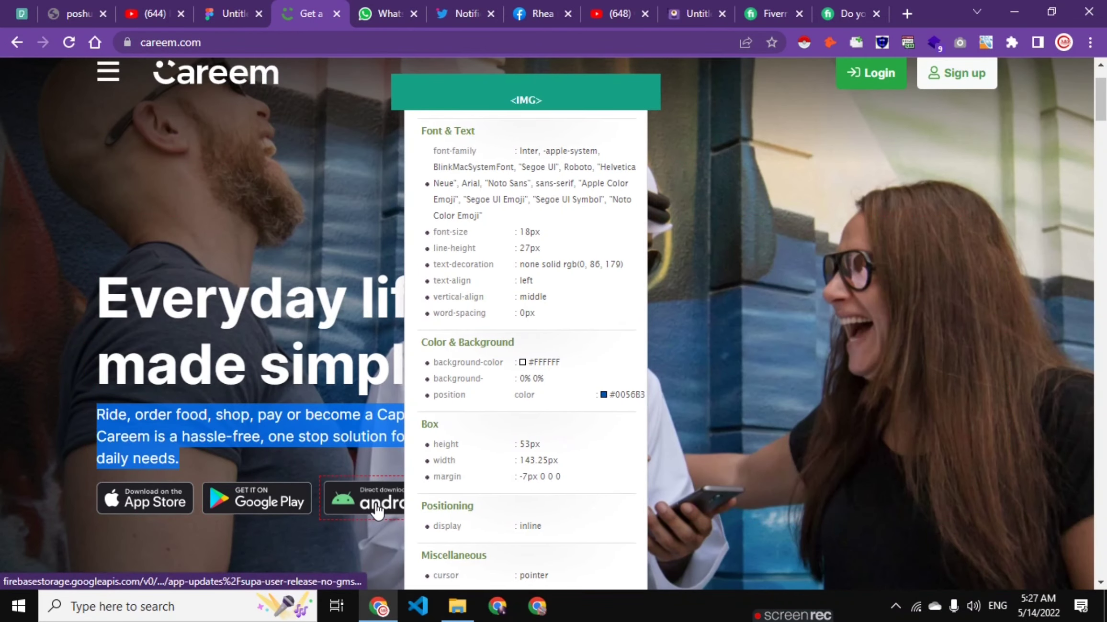
Resize the Android download button to 143.25 × 53 to match careem.com.
drag(378, 511, 602, 517)
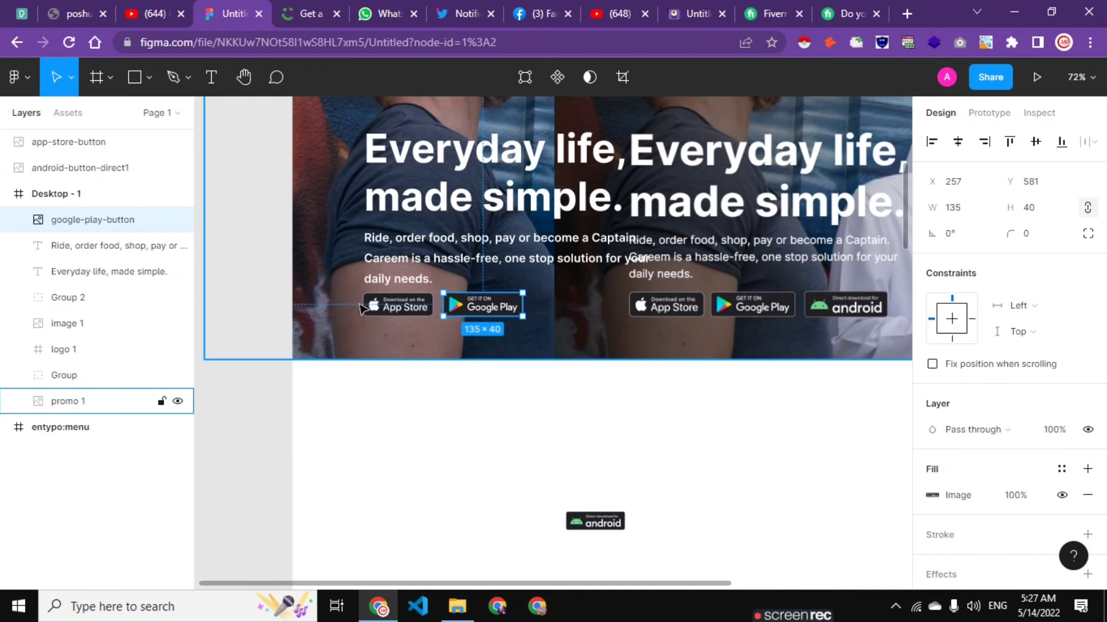
click(602, 517)
click(1046, 215)
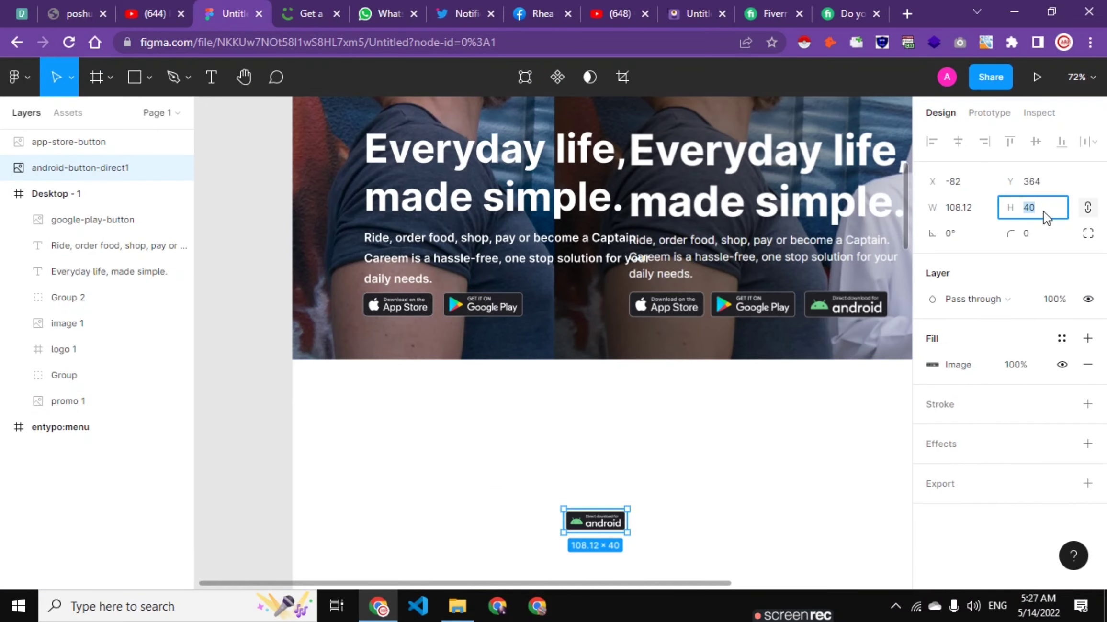
text(53)
key(Return)
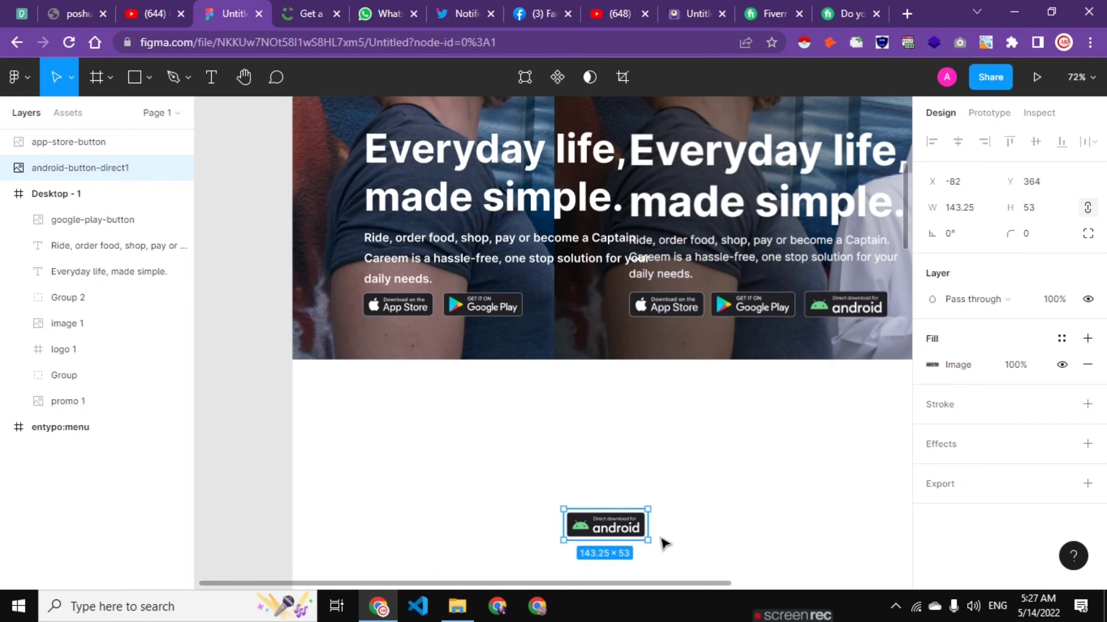
Place the Android button right after Google Play in the hero's button row.
mouse_move(611, 514)
mouse_down()
mouse_move(579, 348)
mouse_move(584, 311)
mouse_up()
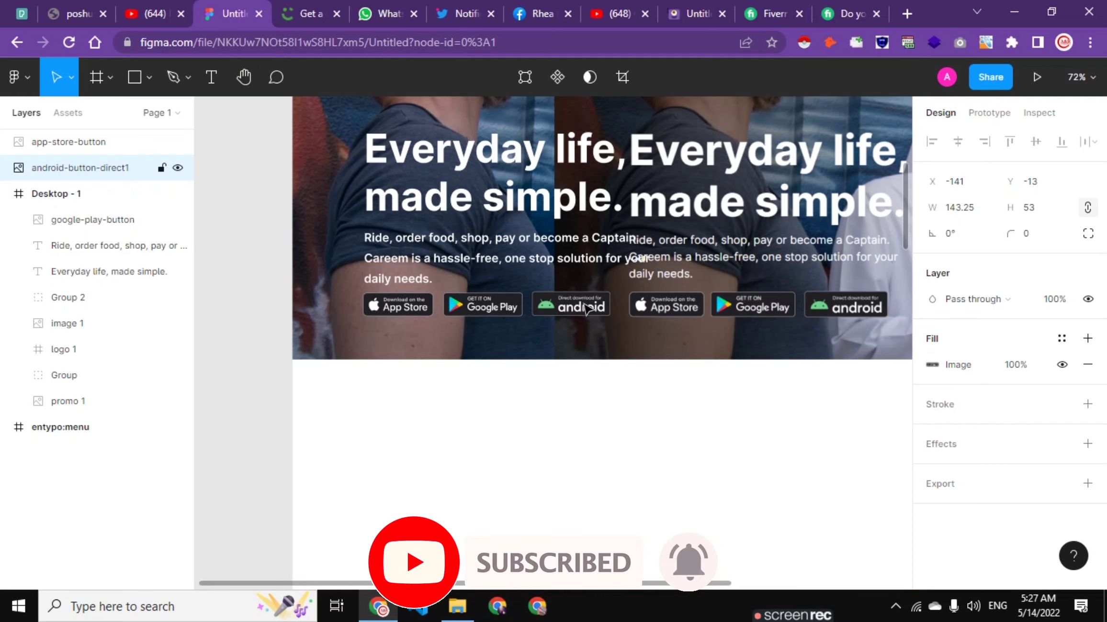
scroll(694, 427, down, 2)
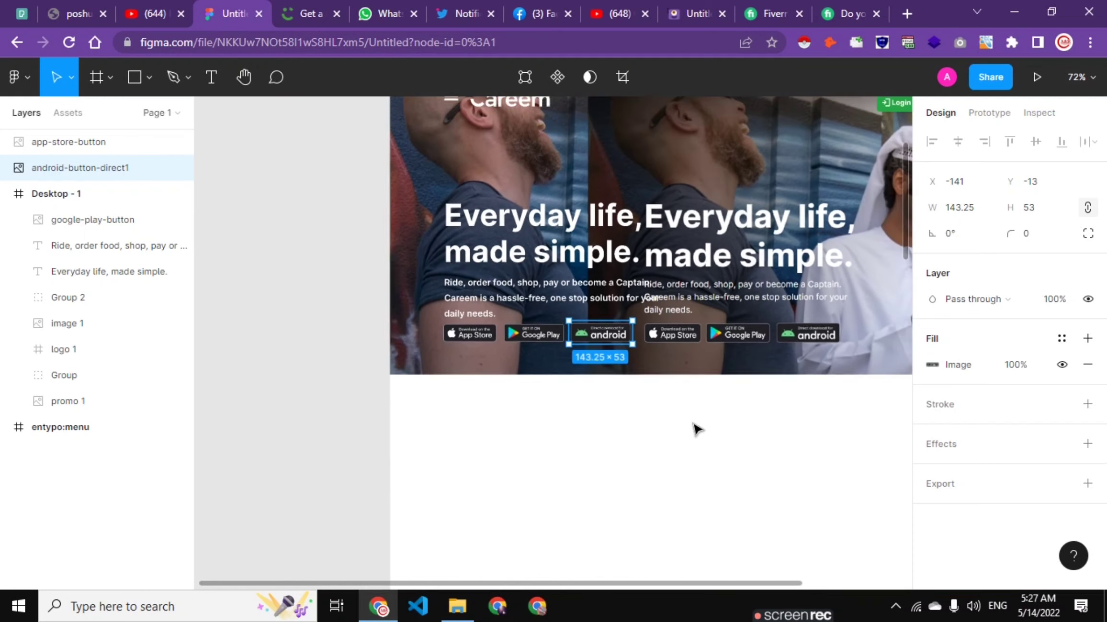
scroll(697, 428, down, 3)
click(814, 340)
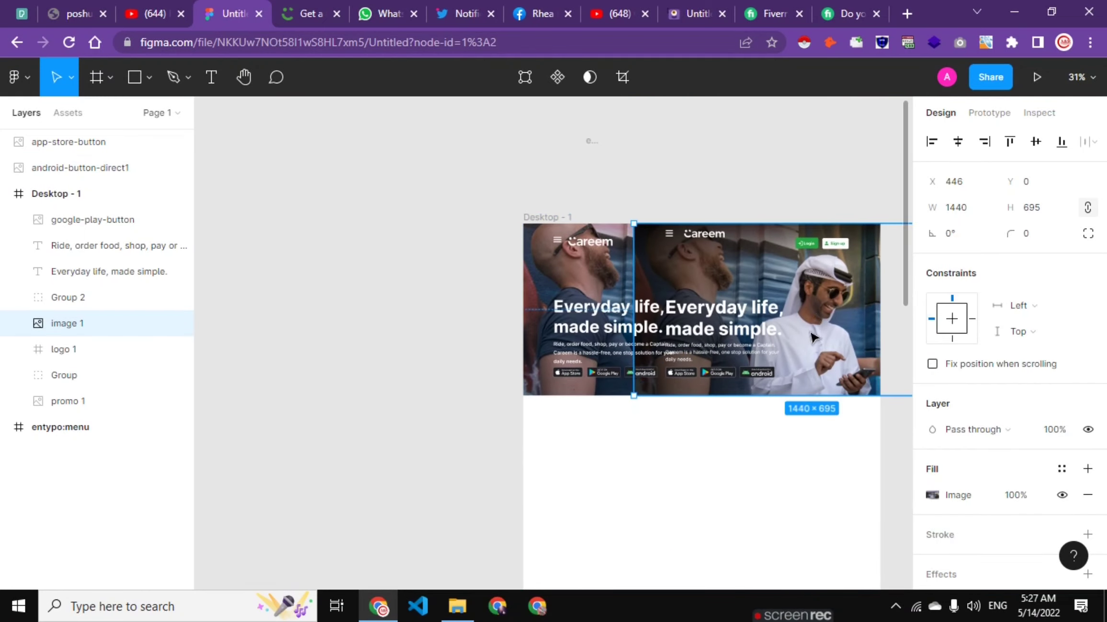
Drag the 1440 × 695 reference screenshot out of Desktop - 1 onto the empty canvas.
mouse_move(814, 338)
mouse_down()
mouse_move(712, 360)
mouse_move(708, 344)
mouse_up()
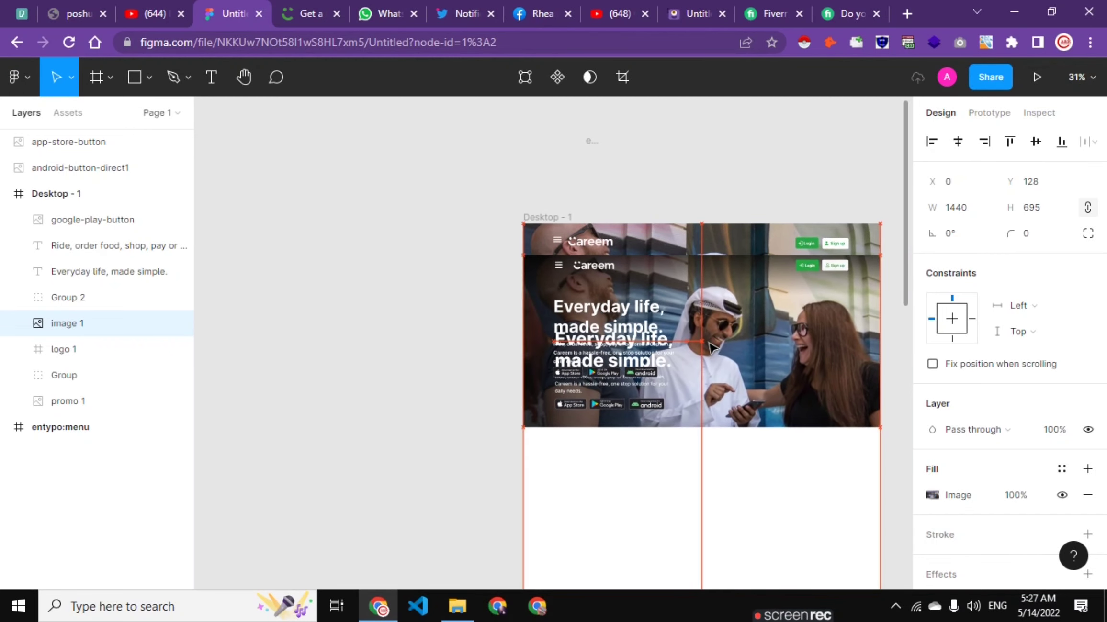
click(806, 249)
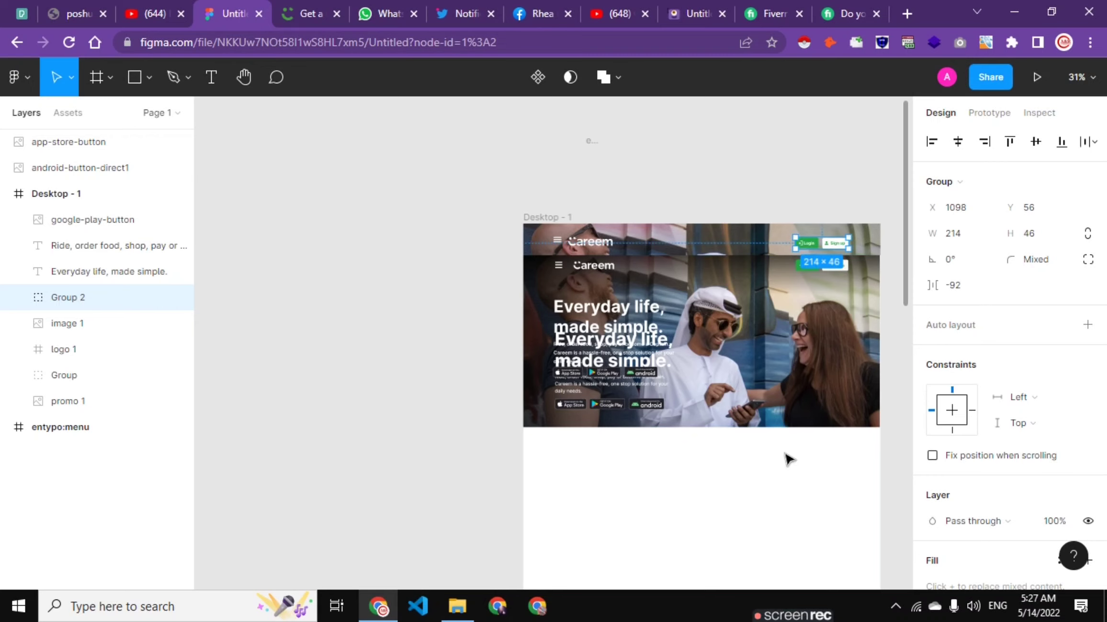
click(771, 432)
mouse_move(771, 432)
mouse_down()
mouse_move(749, 462)
mouse_move(362, 364)
mouse_up()
scroll(364, 369, down, 3)
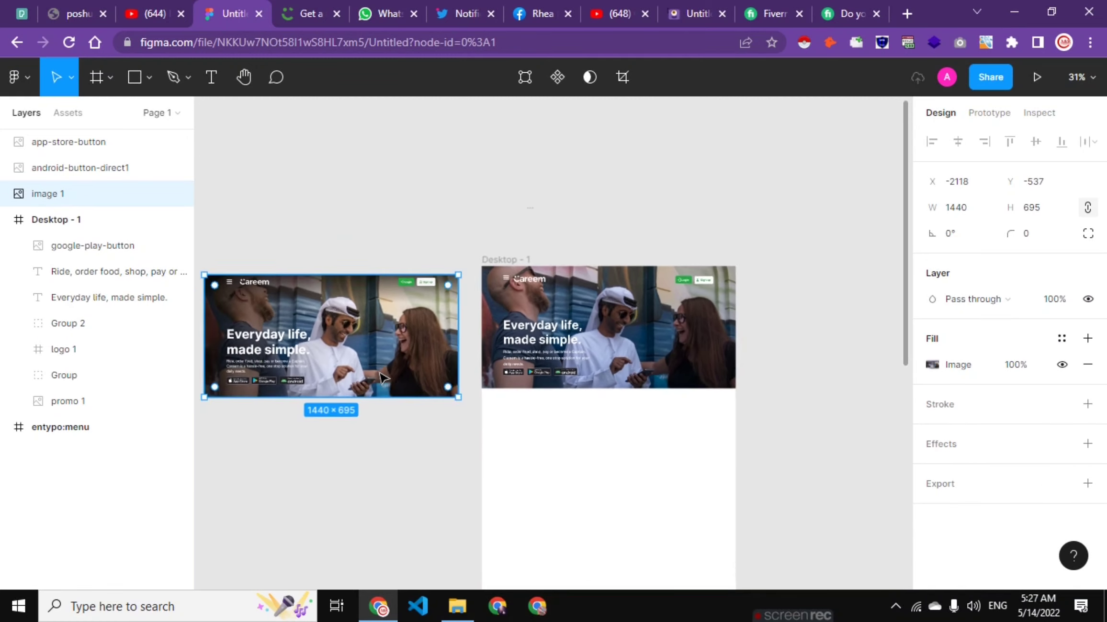